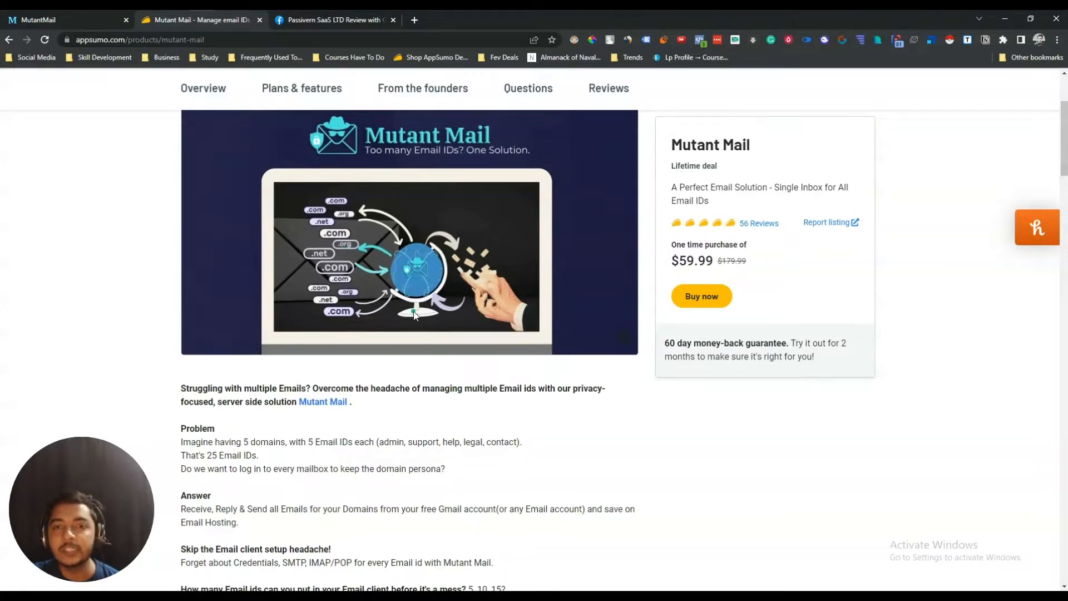
- Scroll the AppSumo deal page and review the Stack 2 upgrades
{"action": "scroll", "coordinate": [413, 311], "scroll_direction": "up", "scroll_amount": 3}
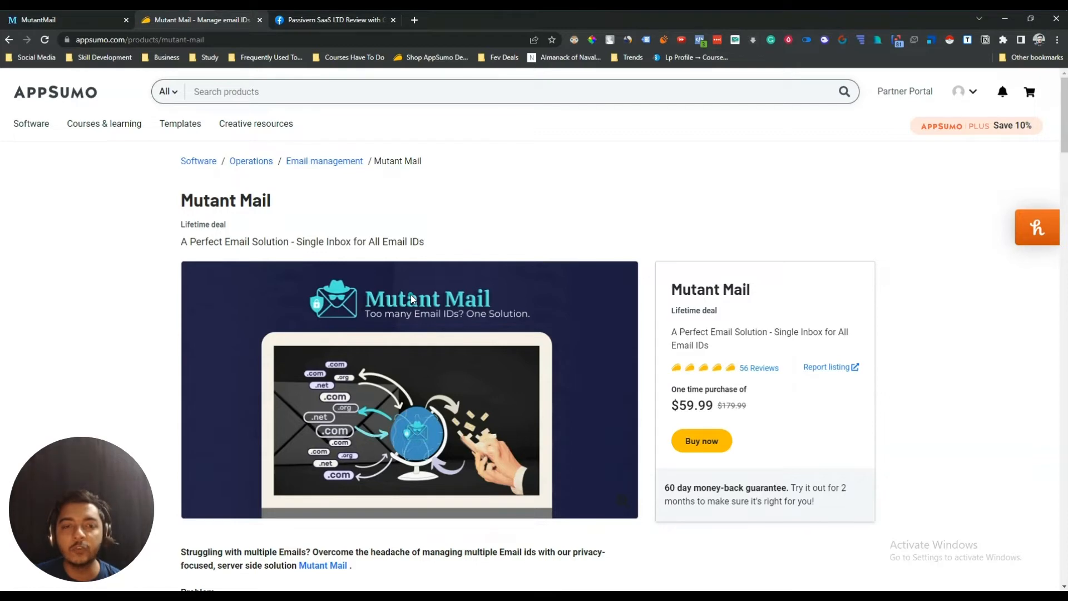
{"action": "scroll", "coordinate": [403, 273], "scroll_direction": "down", "scroll_amount": 8}
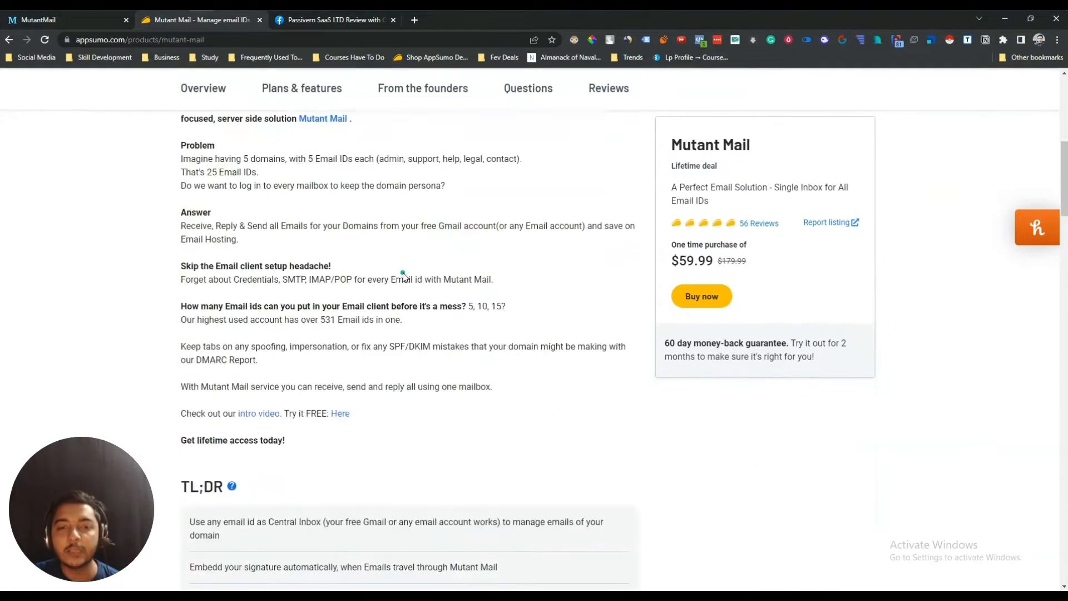
{"action": "scroll", "coordinate": [403, 272], "scroll_direction": "down", "scroll_amount": 15}
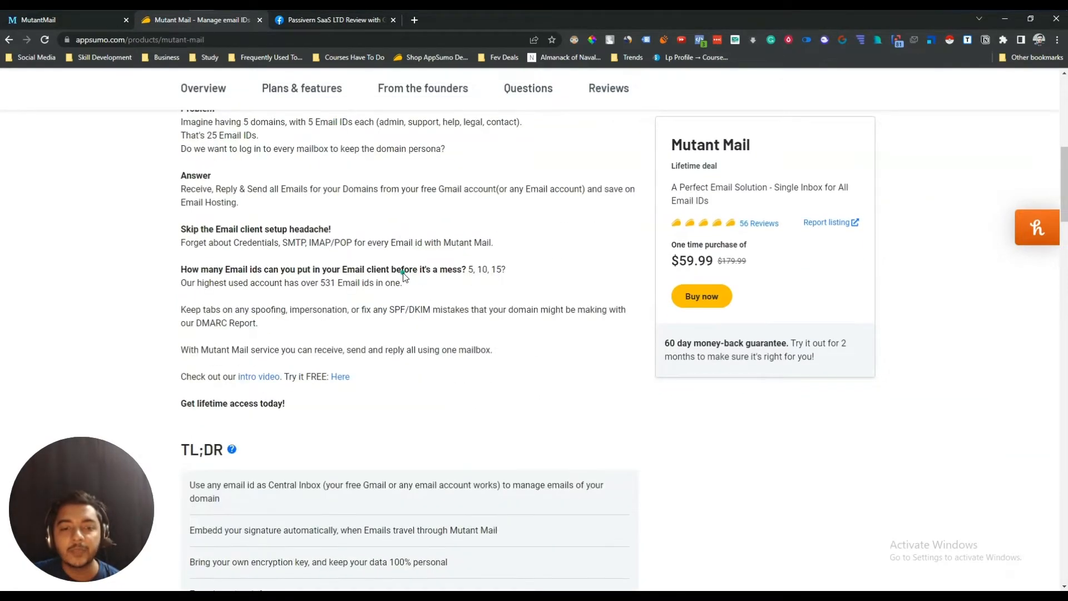
{"action": "scroll", "coordinate": [403, 272], "scroll_direction": "down", "scroll_amount": 10}
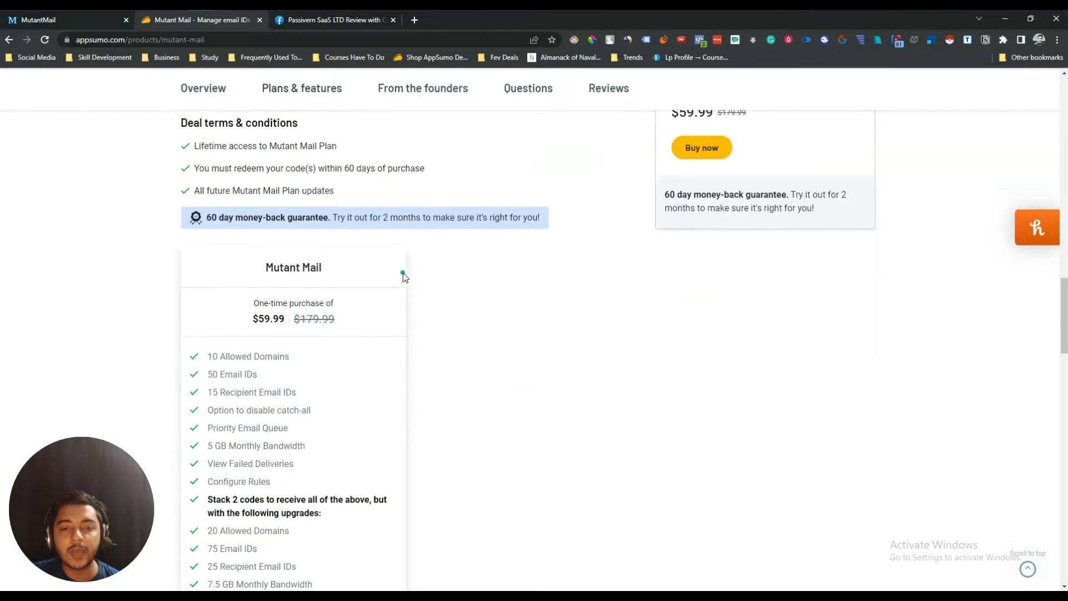
{"action": "scroll", "coordinate": [403, 275], "scroll_direction": "up", "scroll_amount": 10}
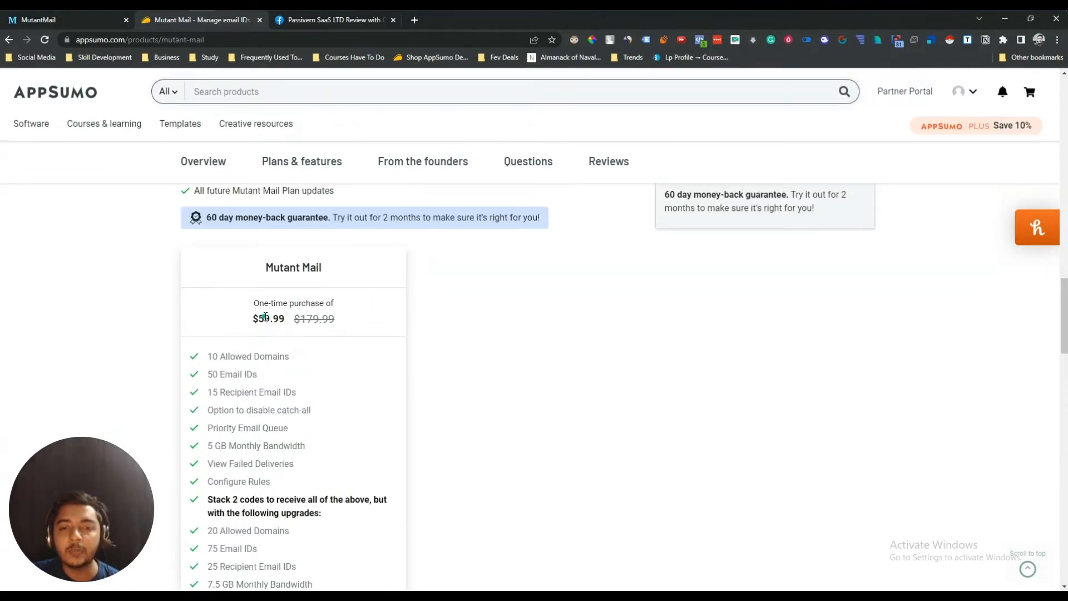
{"action": "scroll", "coordinate": [265, 316], "scroll_direction": "down", "scroll_amount": 3}
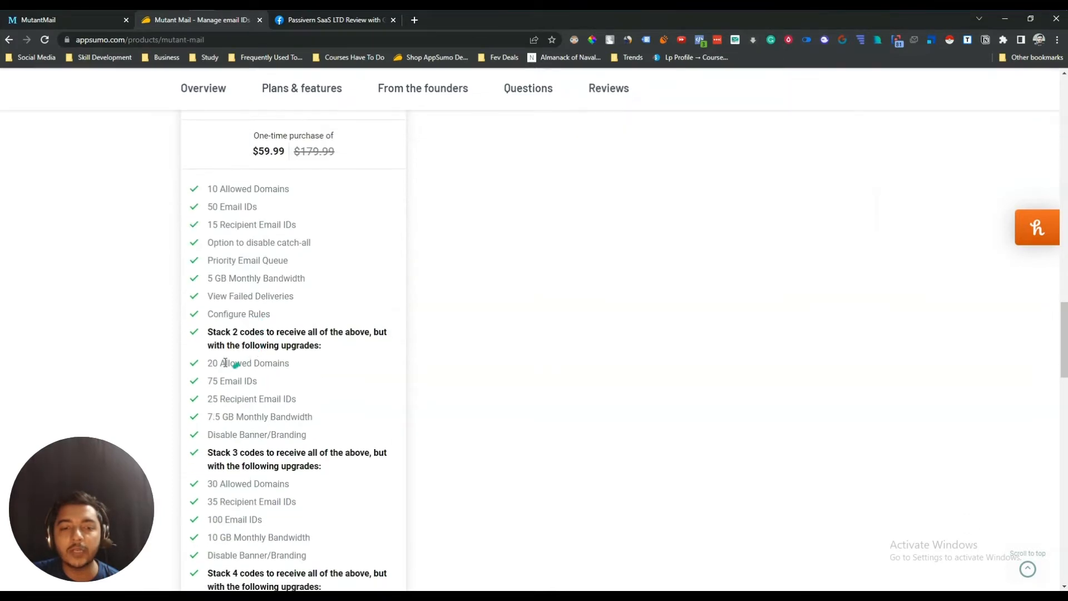
{"action": "left_click_drag", "start_coordinate": [221, 332], "coordinate": [283, 426]}
{"action": "left_click", "coordinate": [283, 429]}
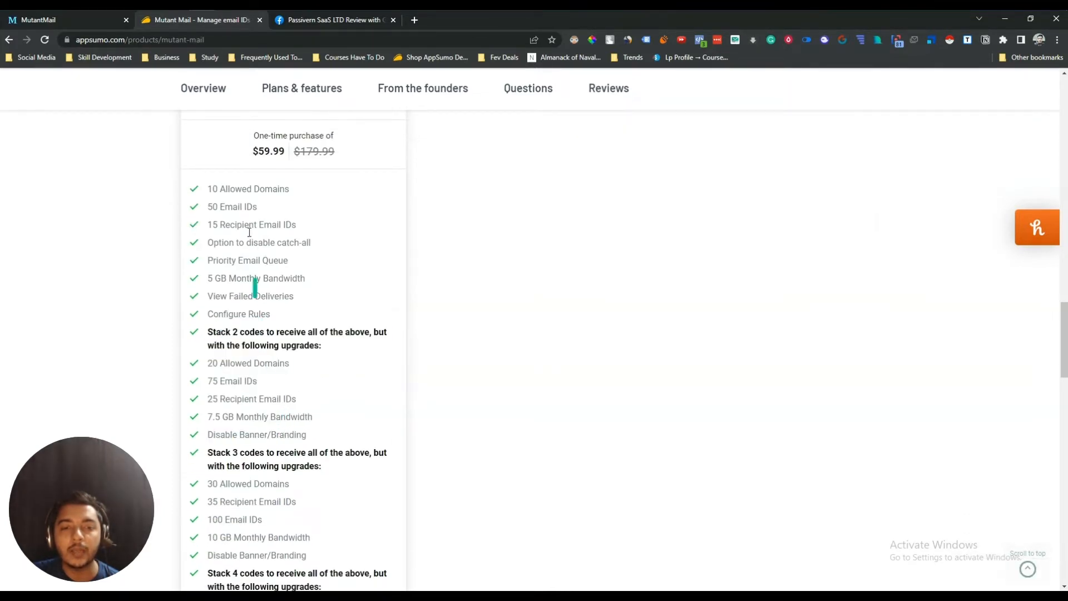
{"action": "scroll", "coordinate": [264, 185], "scroll_direction": "up", "scroll_amount": 1}
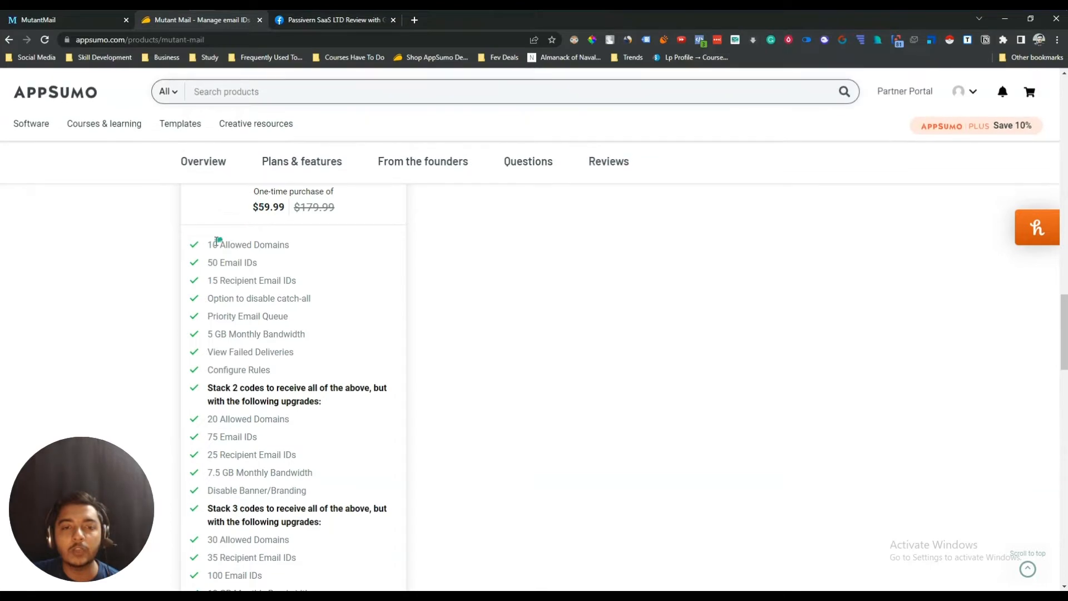
- Highlight plan features: 10 domains, email IDs, catch-all, priority queue, bandwidth, failed deliveries, rules
{"action": "left_click_drag", "start_coordinate": [211, 244], "coordinate": [291, 241]}
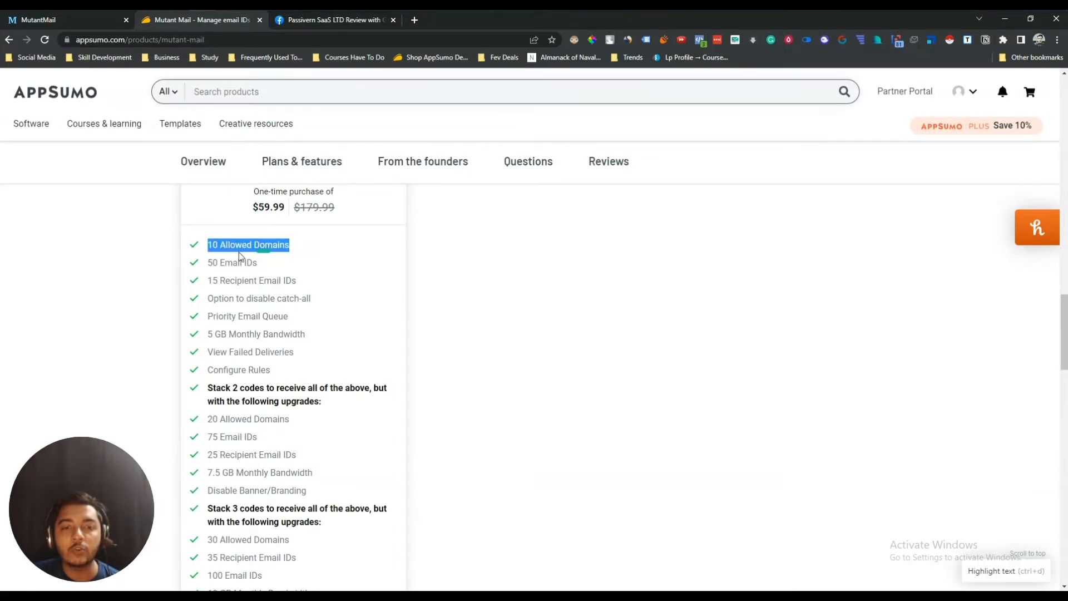
{"action": "left_click_drag", "start_coordinate": [213, 262], "coordinate": [285, 262]}
{"action": "left_click_drag", "start_coordinate": [213, 280], "coordinate": [301, 279]}
{"action": "left_click_drag", "start_coordinate": [208, 299], "coordinate": [322, 302]}
{"action": "left_click_drag", "start_coordinate": [208, 315], "coordinate": [305, 317]}
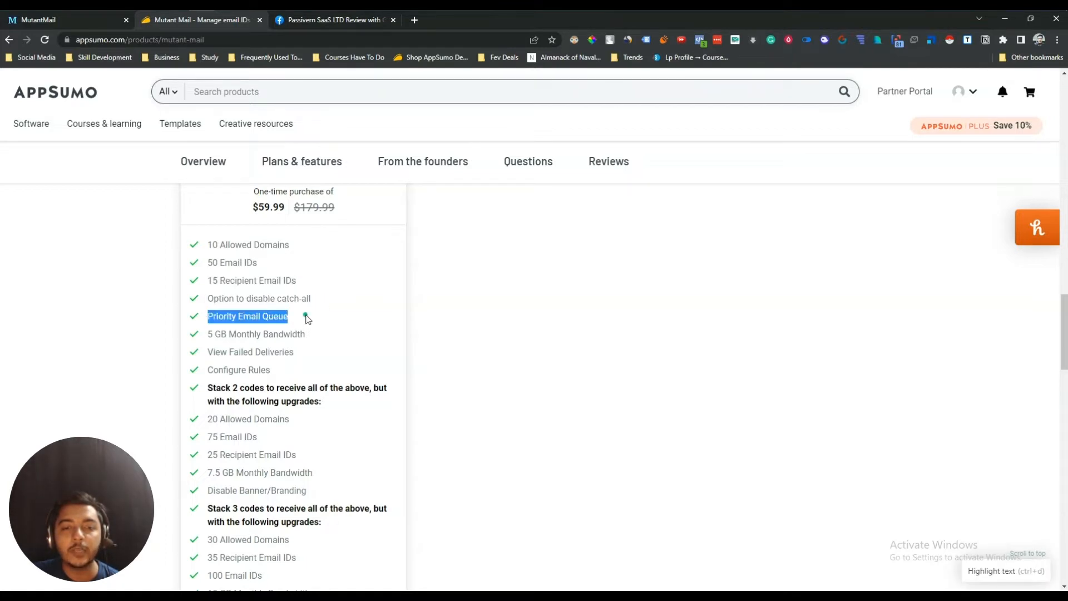
{"action": "left_click_drag", "start_coordinate": [207, 334], "coordinate": [306, 335]}
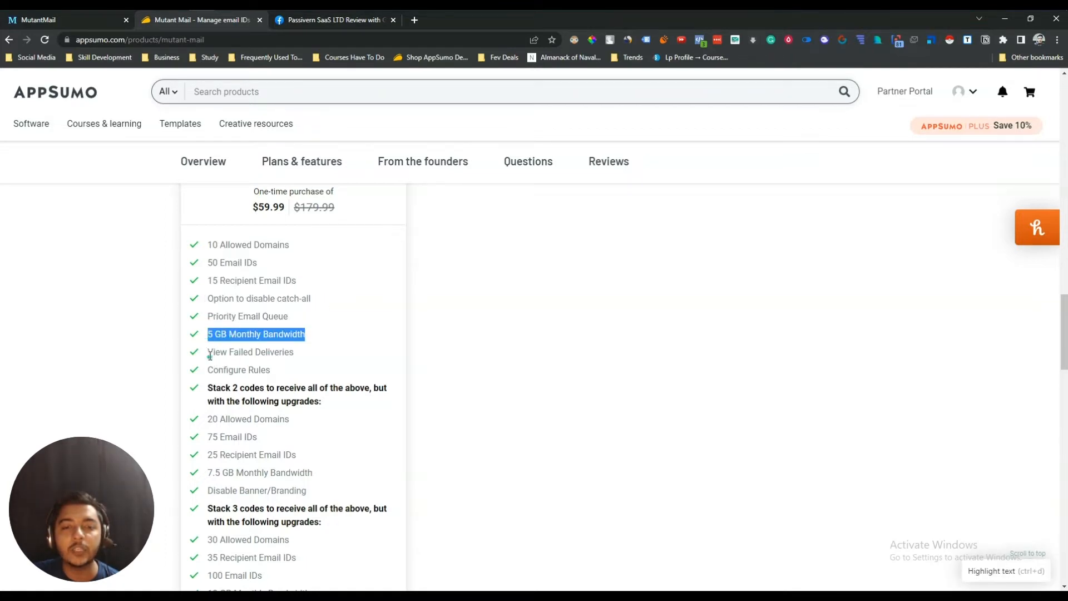
{"action": "left_click_drag", "start_coordinate": [209, 352], "coordinate": [305, 352]}
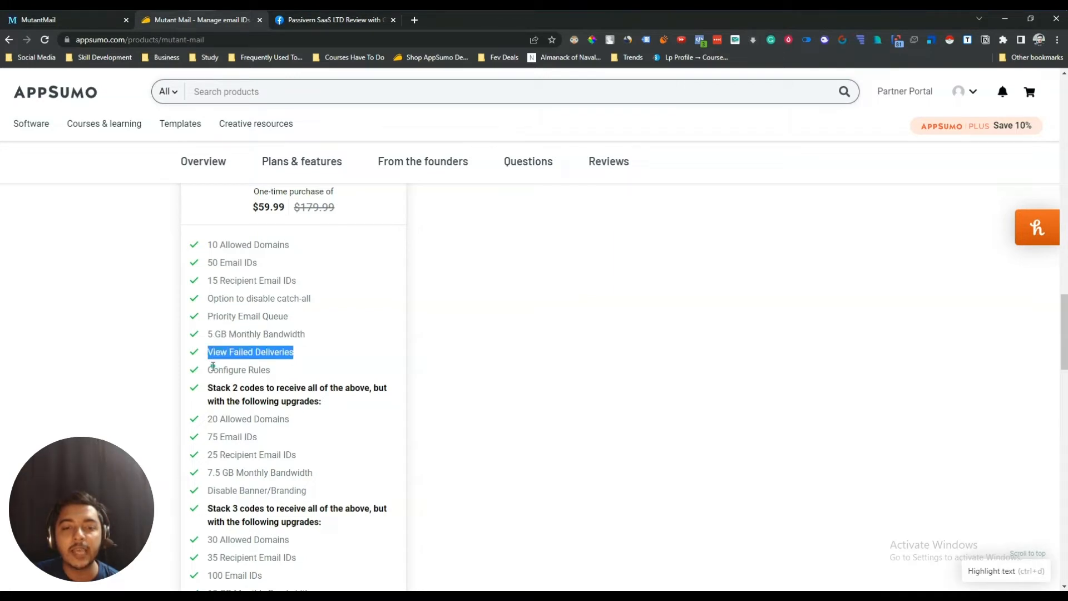
{"action": "left_click_drag", "start_coordinate": [214, 369], "coordinate": [301, 370]}
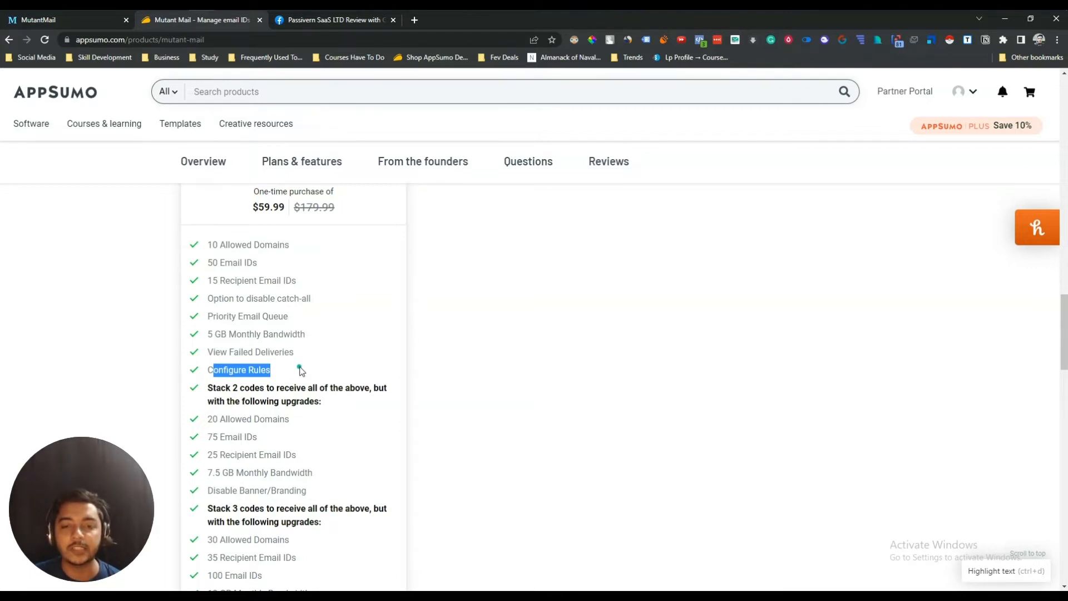
- Review the Stack 5 upgrades and the $59.99 deal price
{"action": "scroll", "coordinate": [301, 372], "scroll_direction": "down", "scroll_amount": 4}
{"action": "left_click_drag", "start_coordinate": [214, 283], "coordinate": [337, 299]}
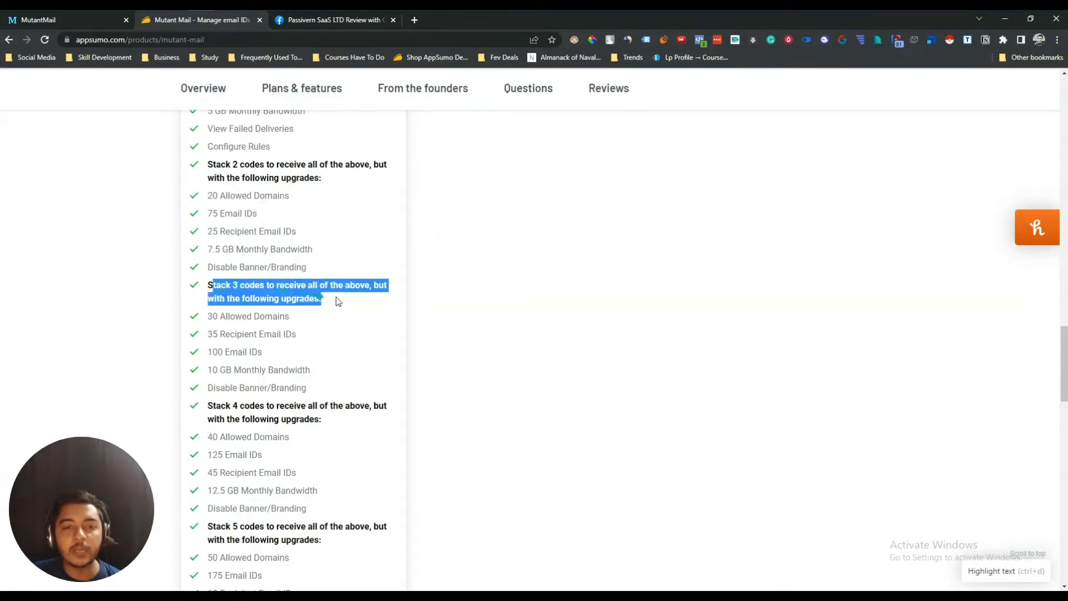
{"action": "scroll", "coordinate": [337, 299], "scroll_direction": "down", "scroll_amount": 4}
{"action": "left_click_drag", "start_coordinate": [208, 303], "coordinate": [333, 410]}
{"action": "left_click", "coordinate": [333, 410]}
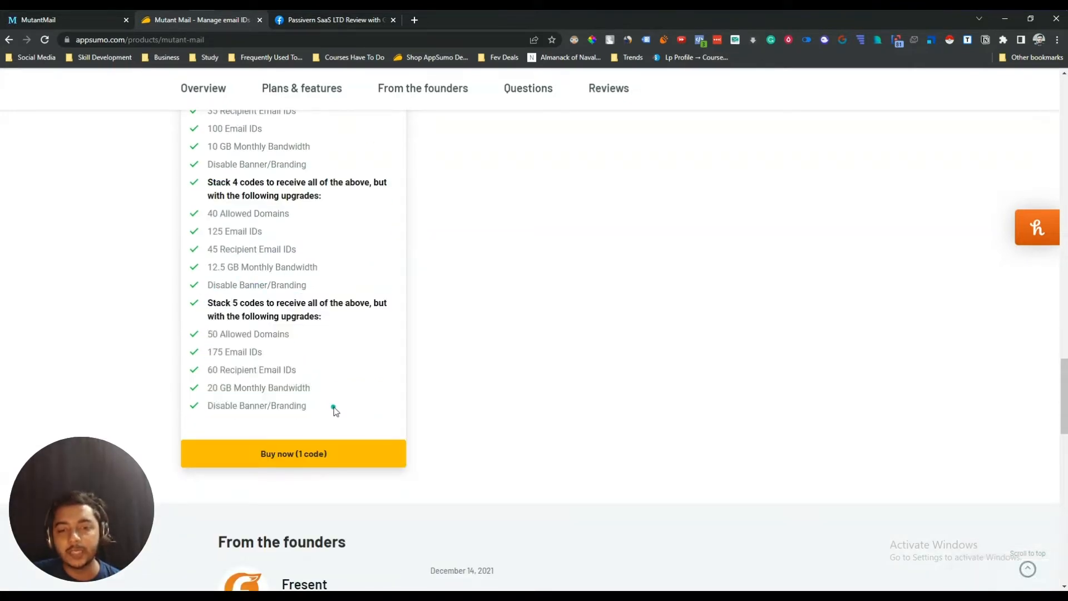
{"action": "scroll", "coordinate": [334, 410], "scroll_direction": "up", "scroll_amount": 7}
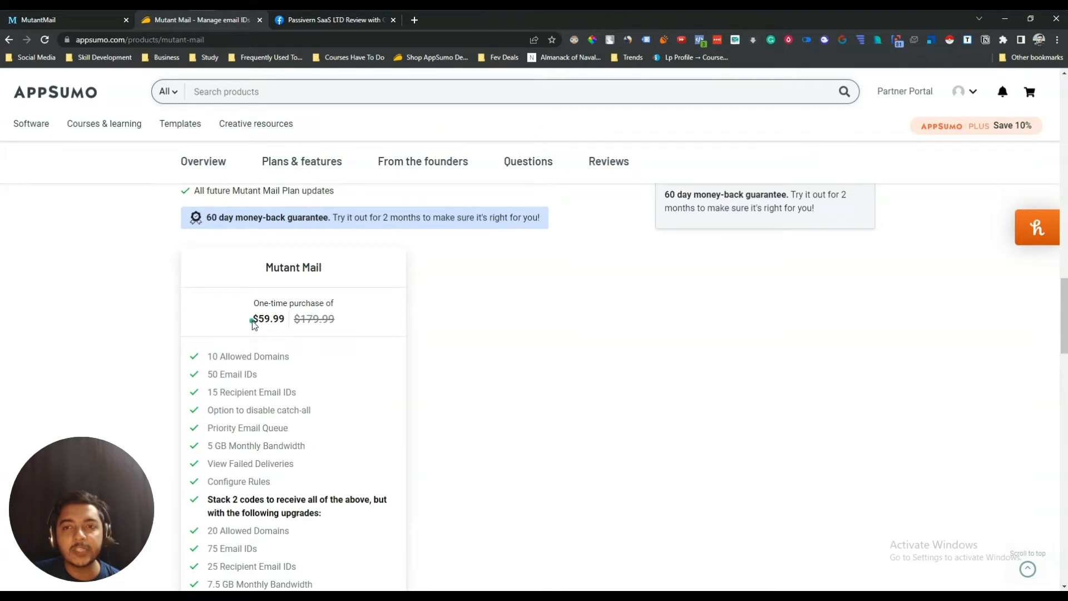
{"action": "left_click_drag", "start_coordinate": [251, 319], "coordinate": [339, 329]}
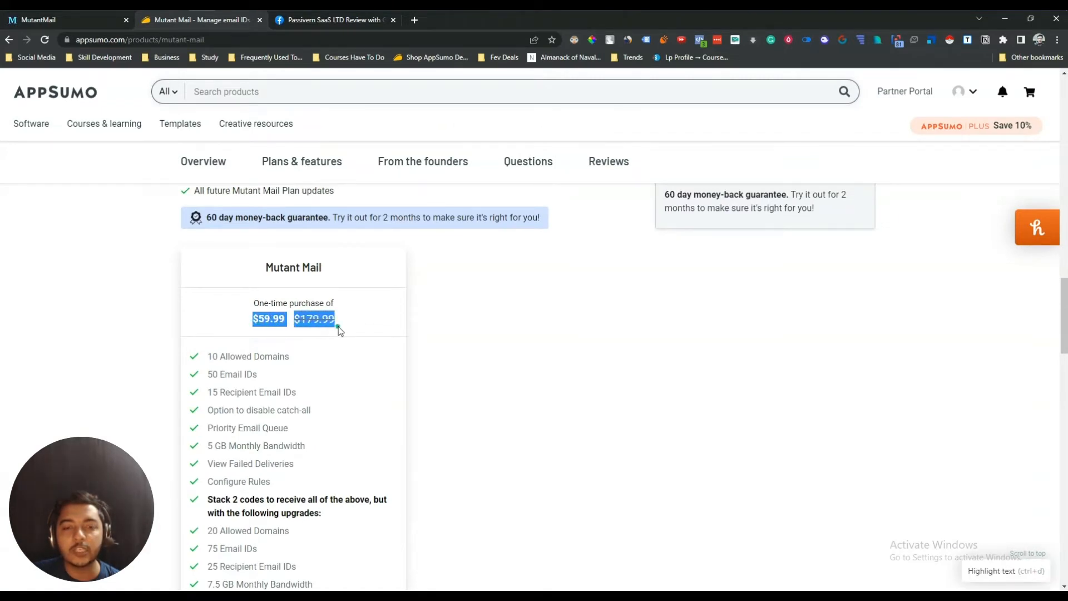
{"action": "left_click", "coordinate": [332, 437]}
- Highlight the Mutant Mail product title on the deal page
{"action": "scroll", "coordinate": [332, 462], "scroll_direction": "up", "scroll_amount": 10}
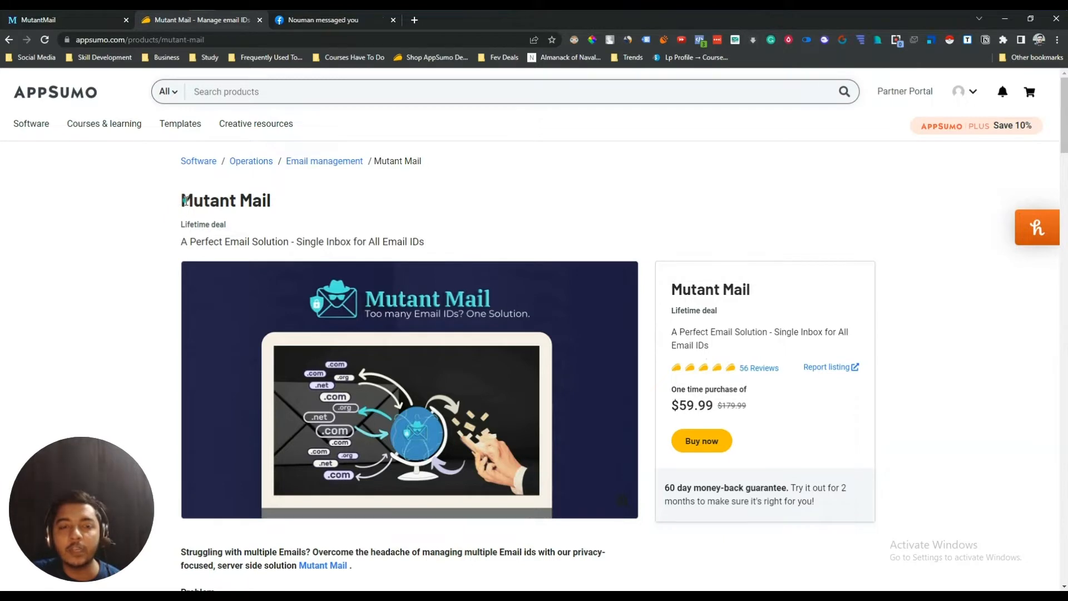
{"action": "left_click_drag", "start_coordinate": [185, 201], "coordinate": [279, 204]}
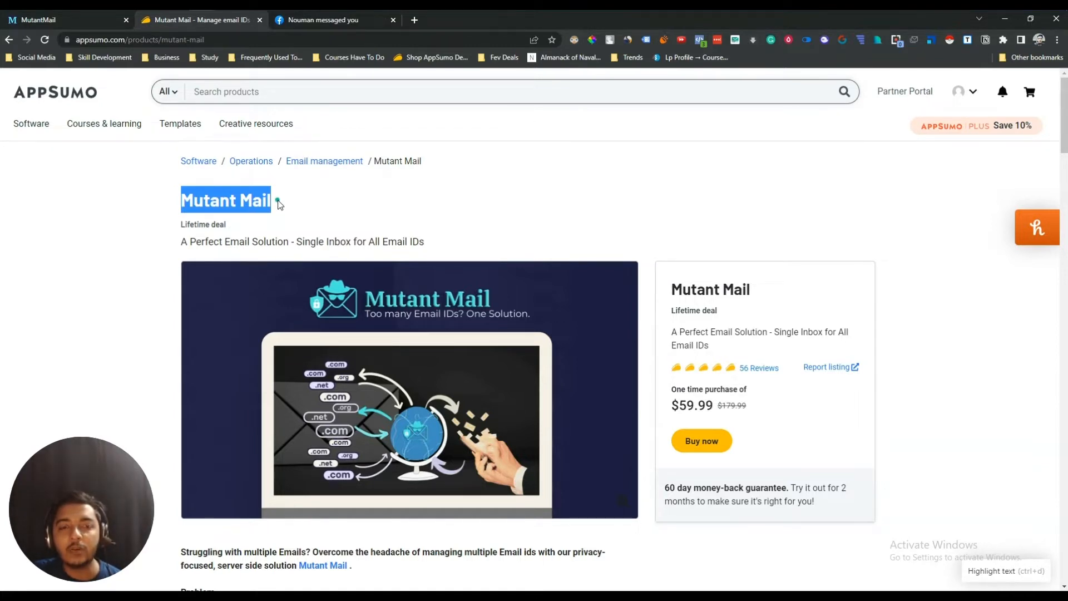
{"action": "triple_click", "coordinate": [235, 201]}
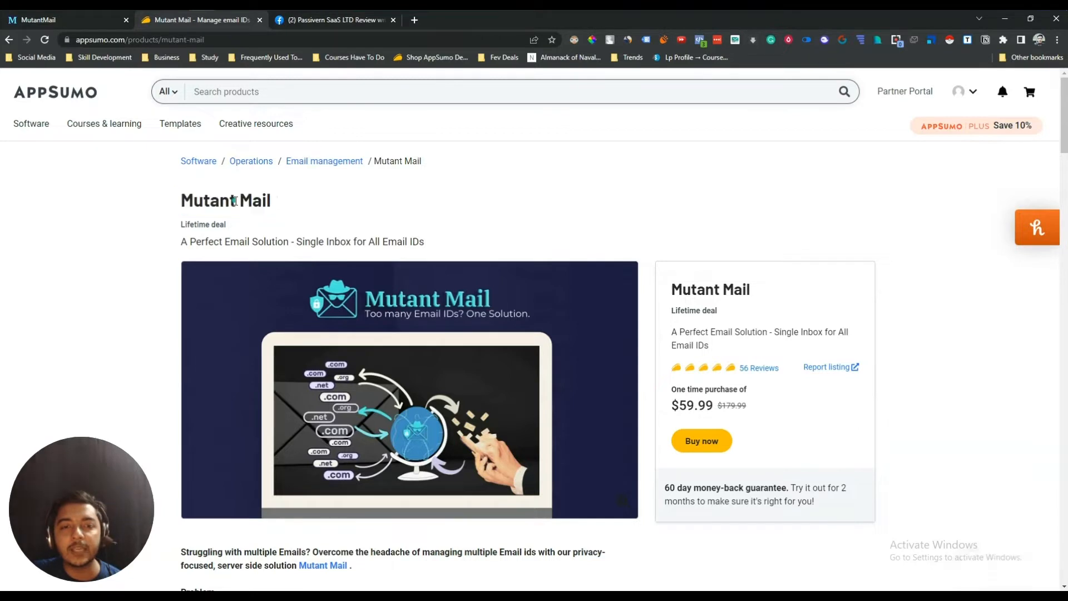
{"action": "left_click", "coordinate": [235, 201]}
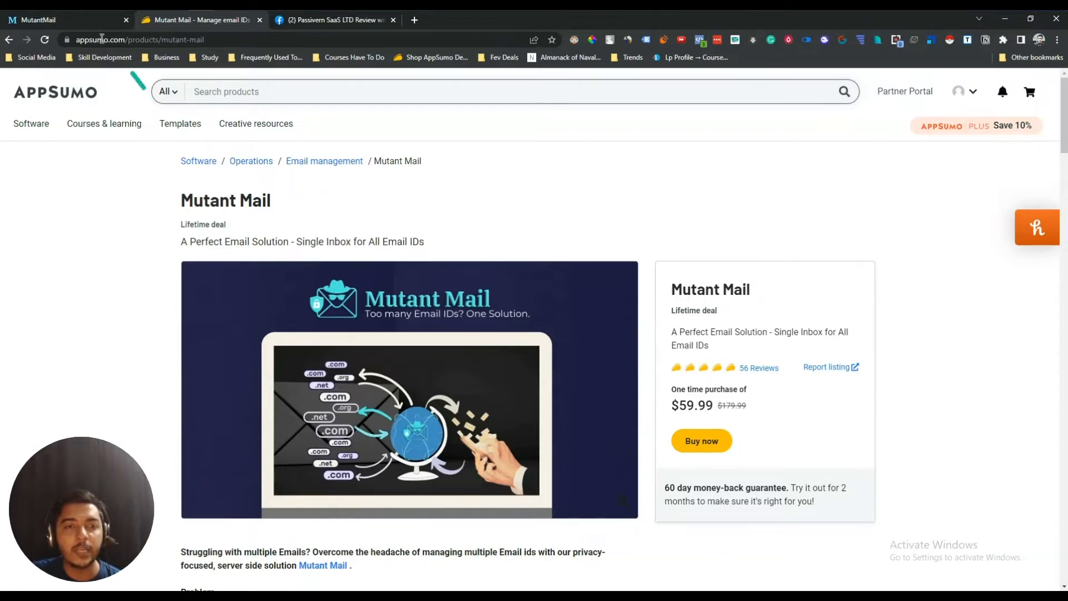
- Open Mutant Mail's Add a New Domain form from the empty domains dashboard
{"action": "left_click", "coordinate": [81, 21]}
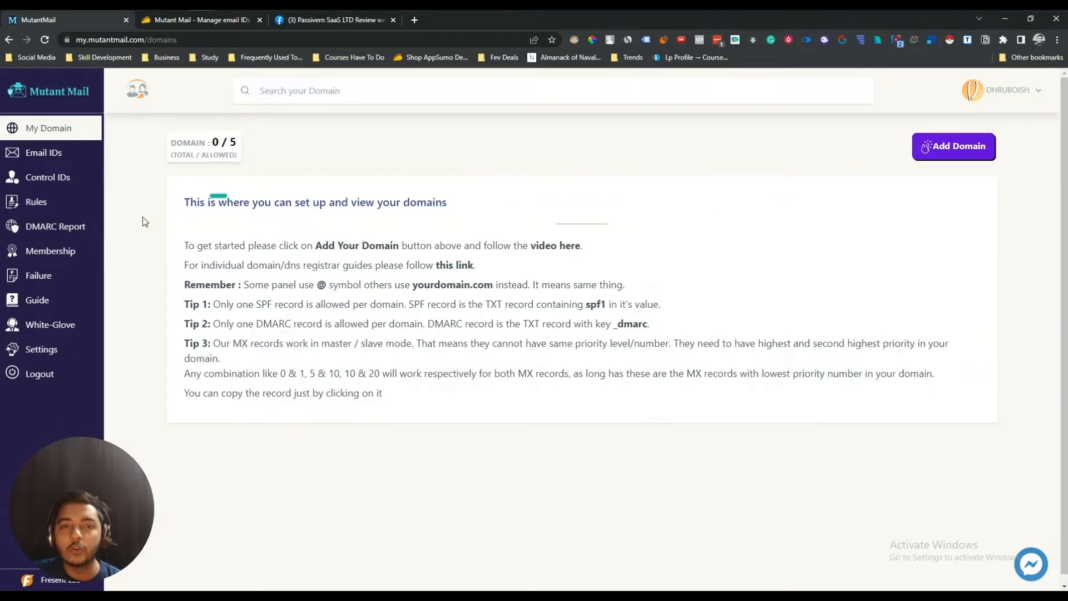
{"action": "left_click_drag", "start_coordinate": [188, 245], "coordinate": [610, 384]}
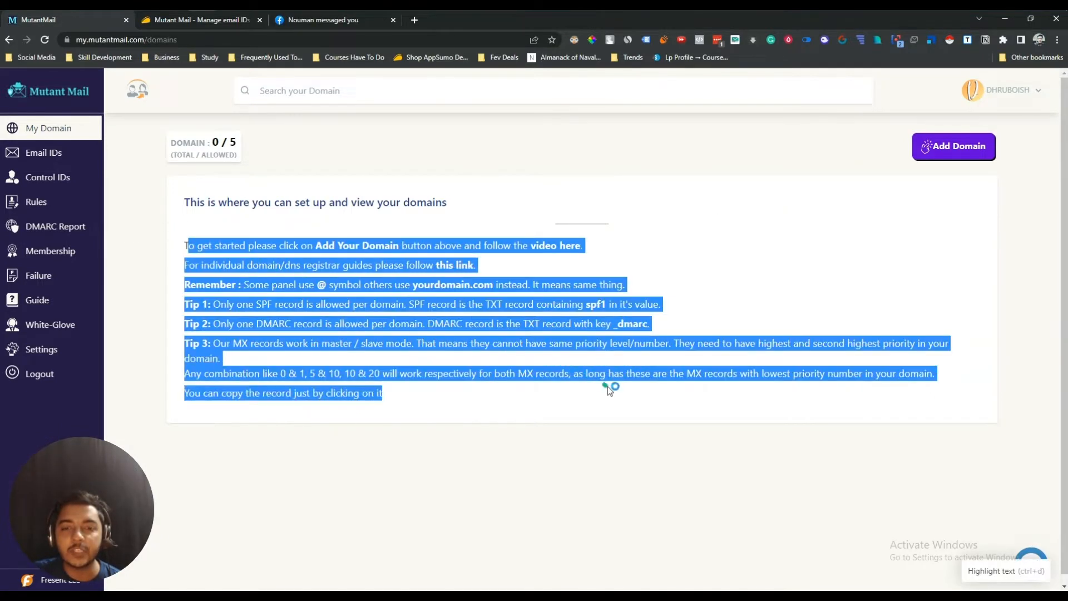
{"action": "left_click", "coordinate": [609, 390]}
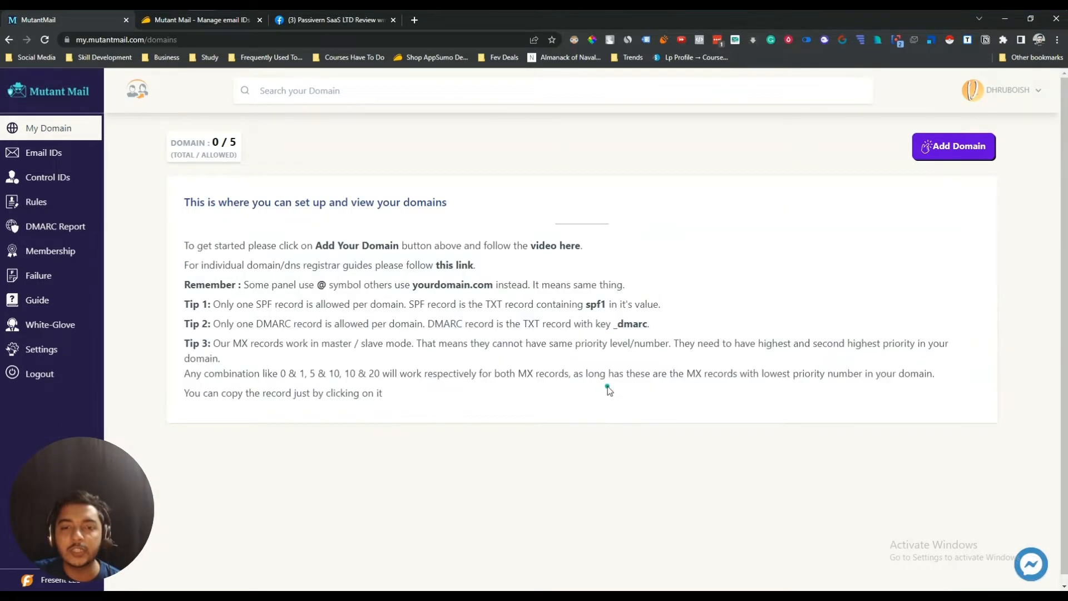
{"action": "left_click", "coordinate": [942, 153]}
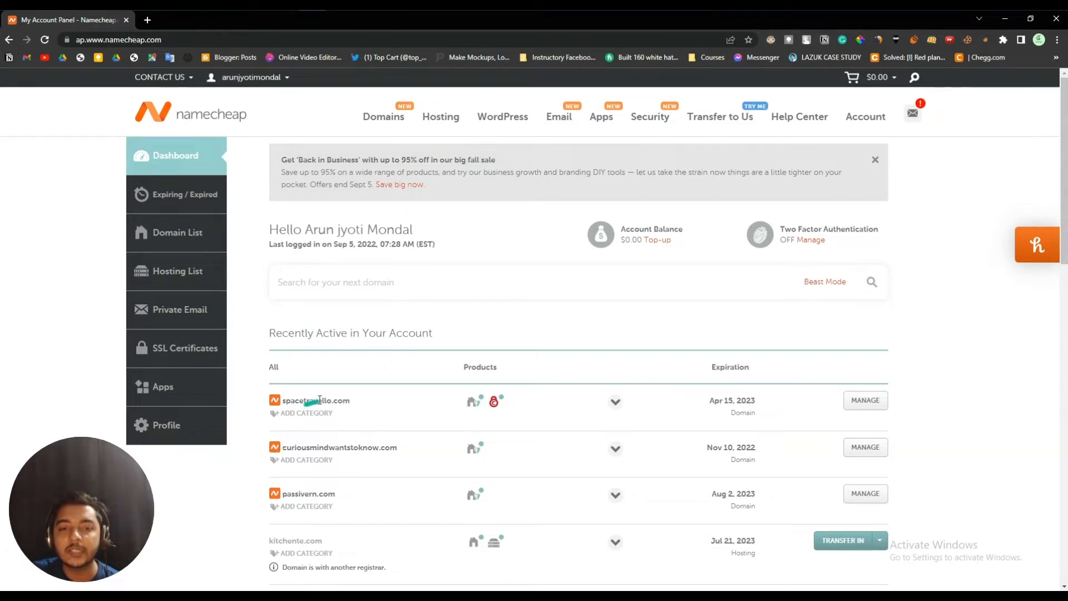
- Open spacetravello.com's management page in Namecheap and view its Domain details
{"action": "left_click_drag", "start_coordinate": [284, 400], "coordinate": [348, 402]}
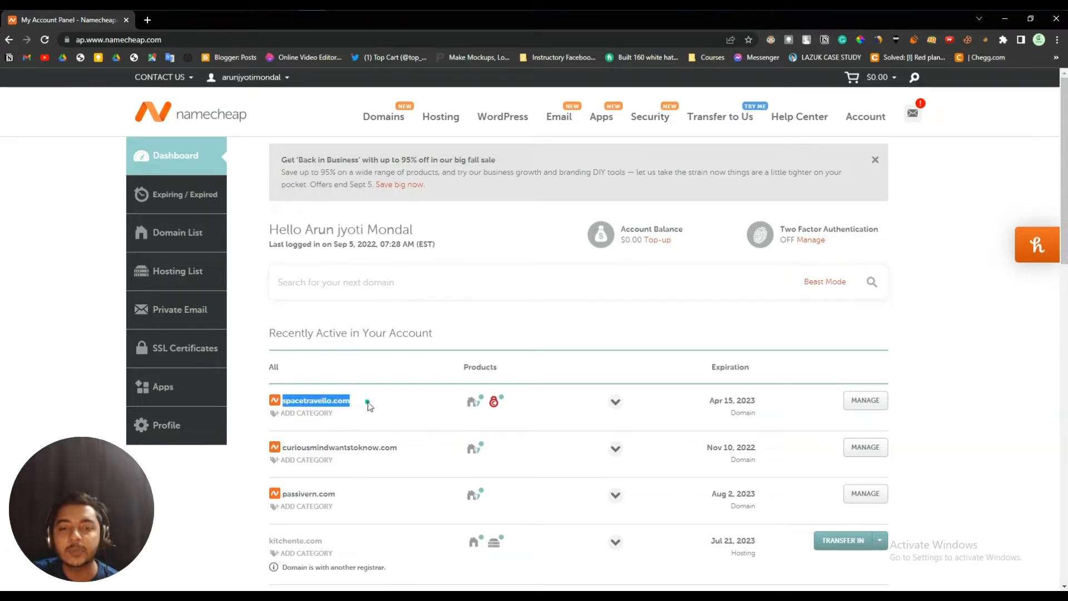
{"action": "left_click", "coordinate": [368, 401]}
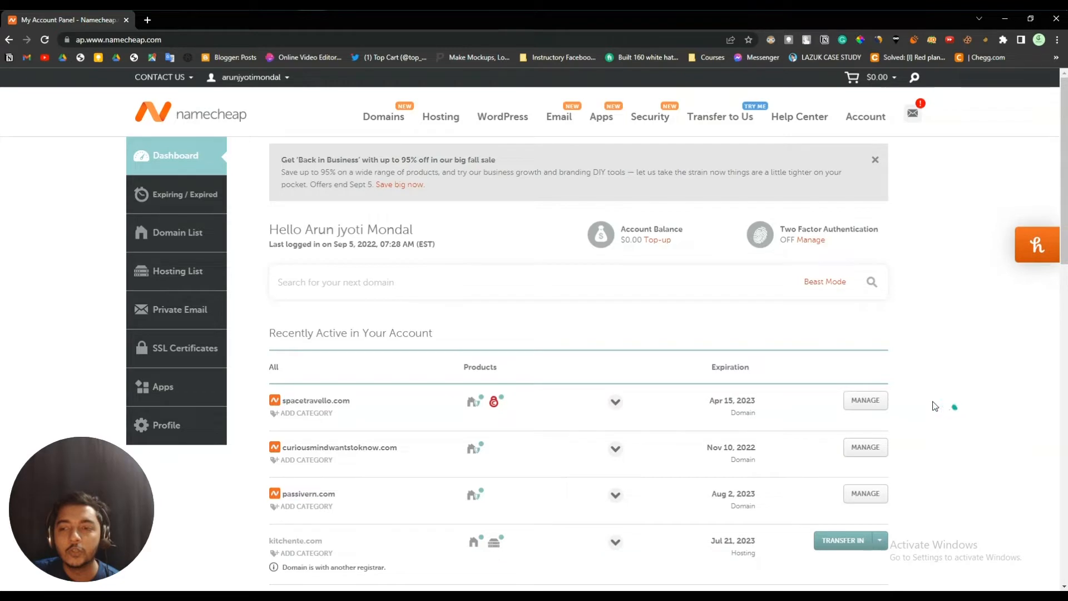
{"action": "left_click", "coordinate": [878, 403]}
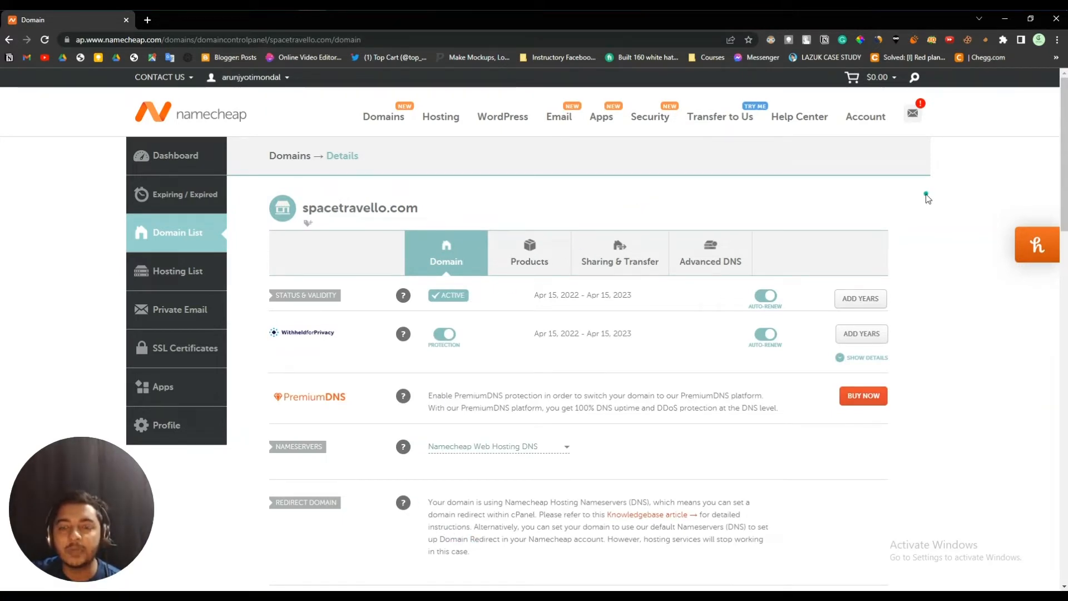
{"action": "left_click", "coordinate": [699, 258]}
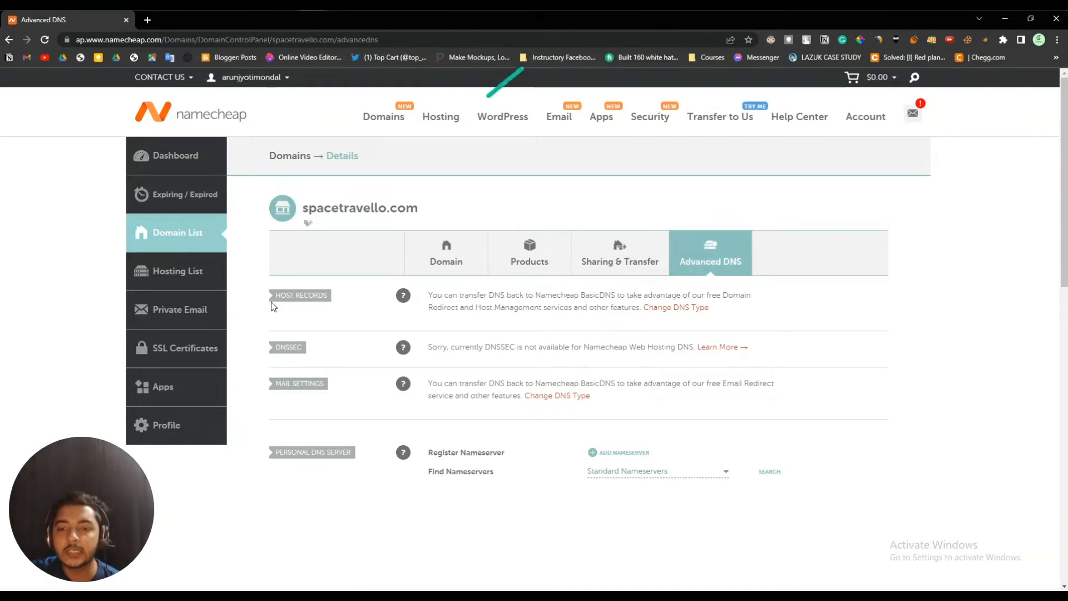
{"action": "left_click", "coordinate": [467, 266]}
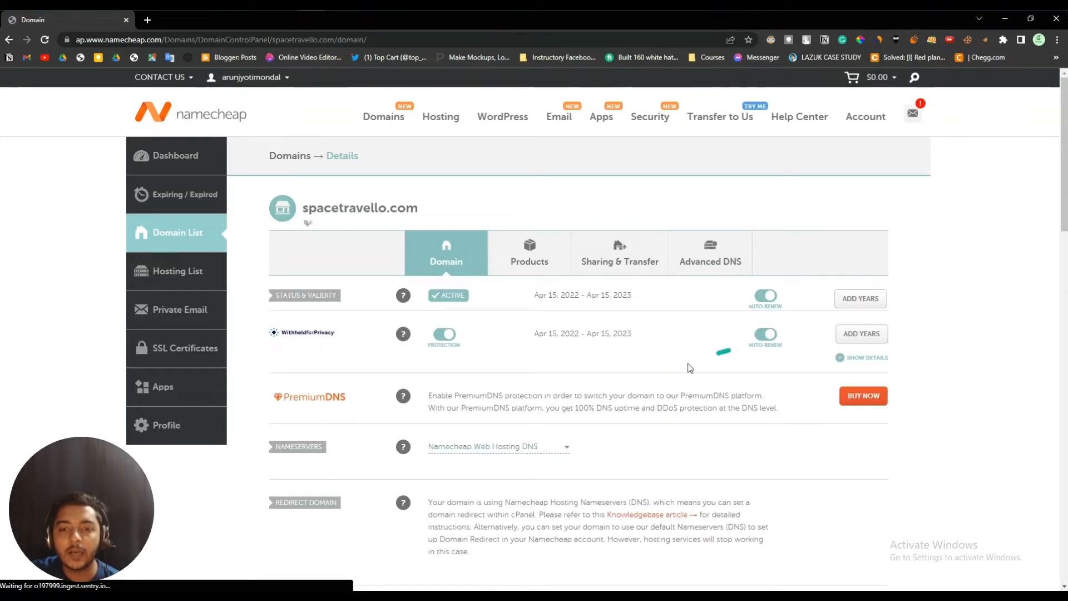
- Switch spacetravello.com's nameservers to Namecheap BasicDNS and save the change
{"action": "scroll", "coordinate": [556, 378], "scroll_direction": "down", "scroll_amount": 1}
{"action": "left_click", "coordinate": [498, 391]}
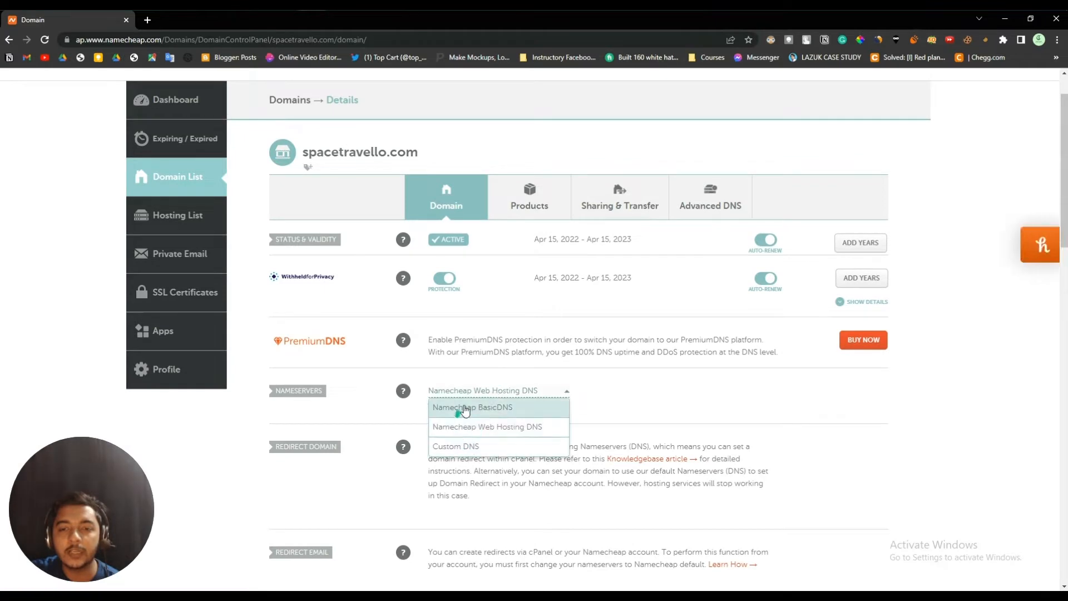
{"action": "left_click", "coordinate": [490, 408]}
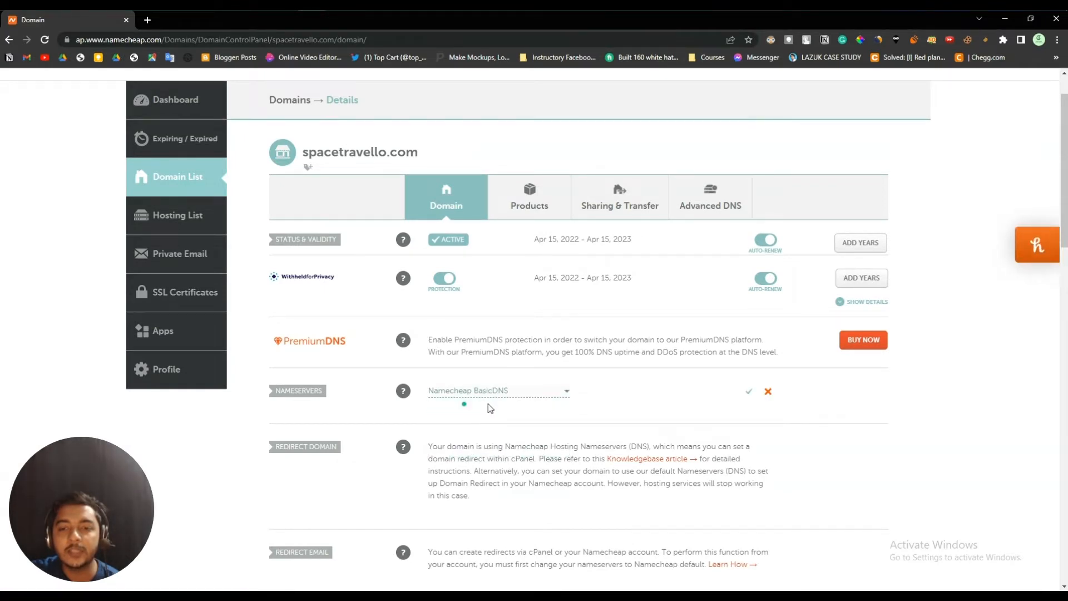
{"action": "left_click", "coordinate": [748, 391]}
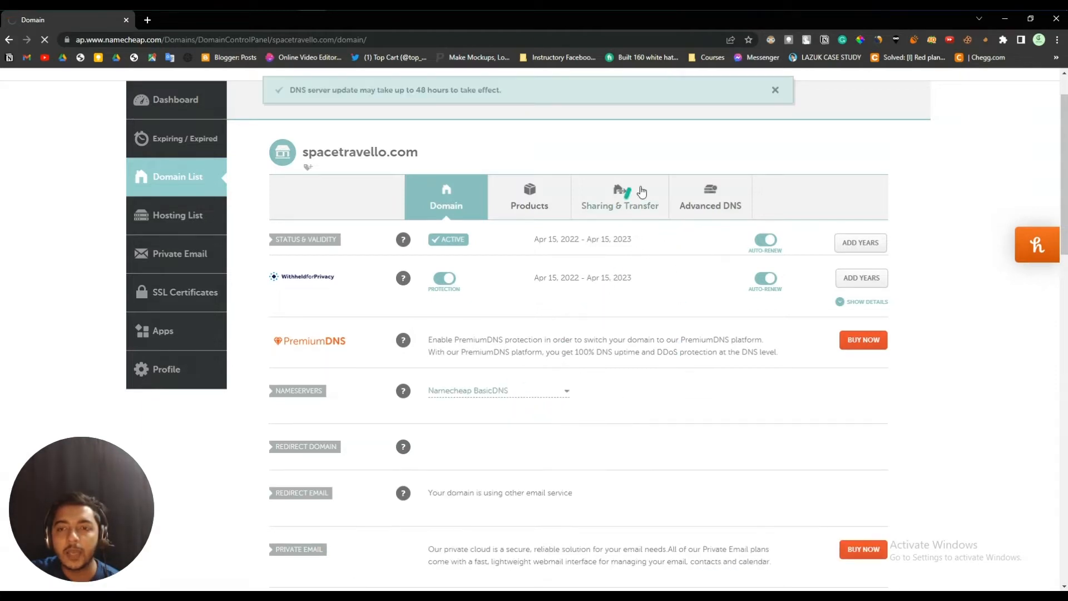
{"action": "left_click", "coordinate": [711, 202]}
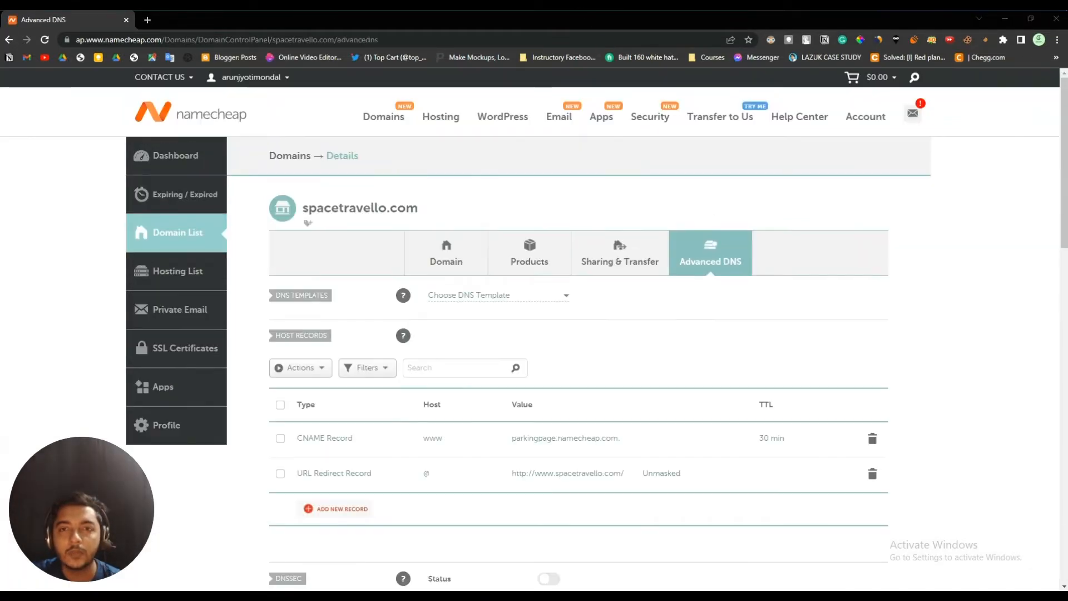
- Add a new host record and copy Mutant Mail's TXT verification value
{"action": "left_click", "coordinate": [341, 513]}
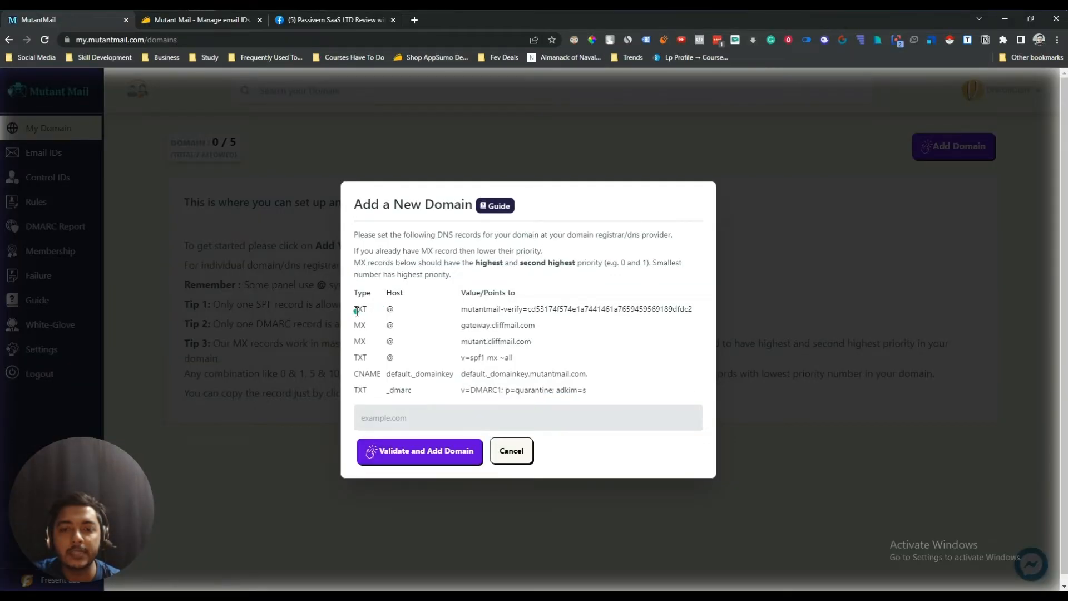
{"action": "left_click_drag", "start_coordinate": [356, 310], "coordinate": [392, 309]}
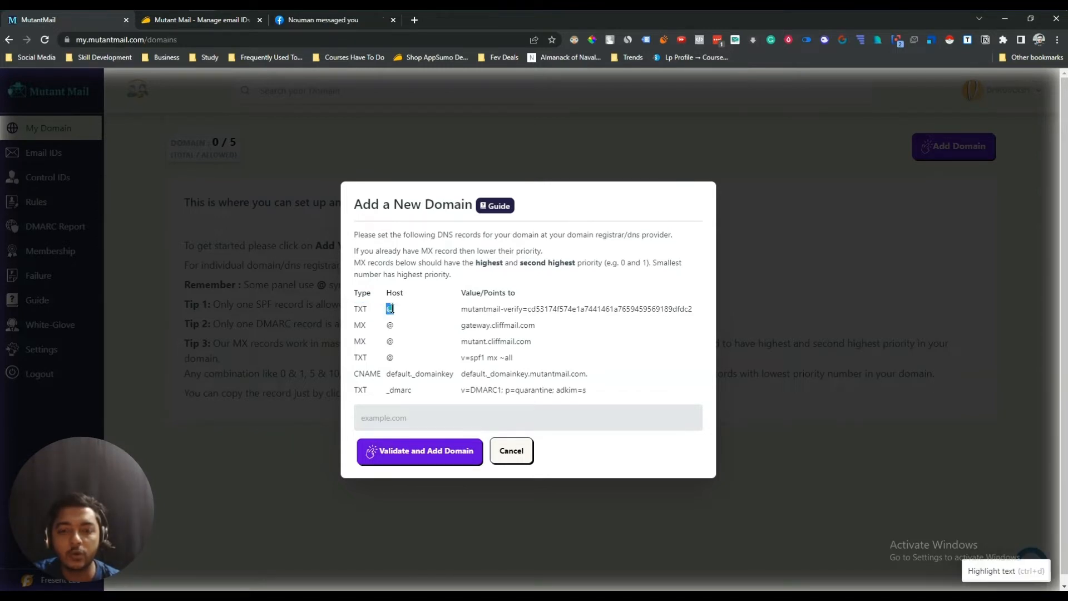
{"action": "left_click", "coordinate": [469, 316]}
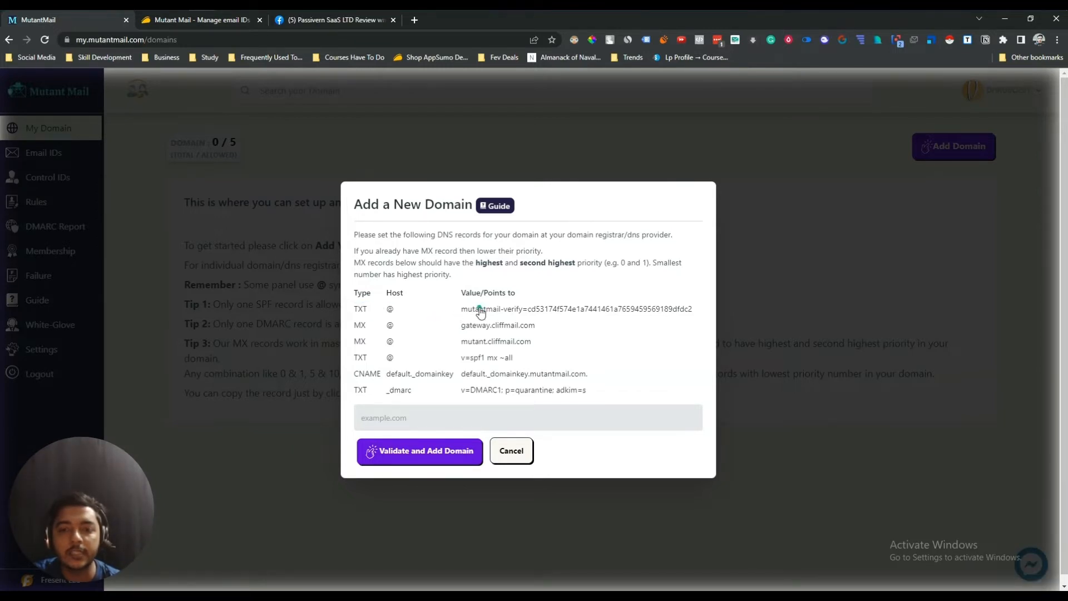
{"action": "left_click", "coordinate": [480, 311]}
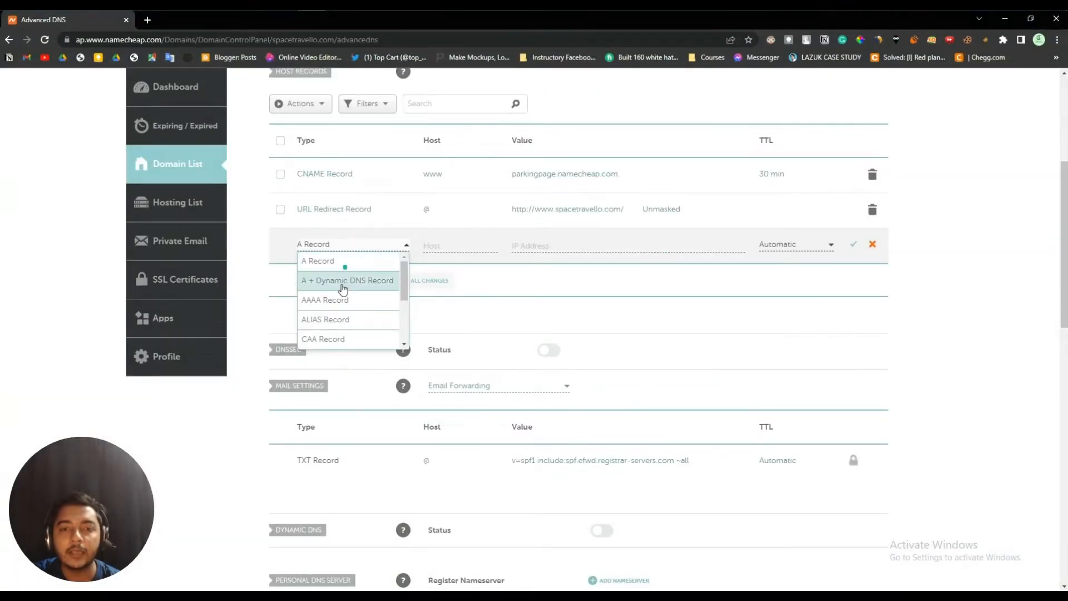
- Save the new record as TXT at host @ with the pasted verification value
{"action": "scroll", "coordinate": [334, 304], "scroll_direction": "down", "scroll_amount": 4}
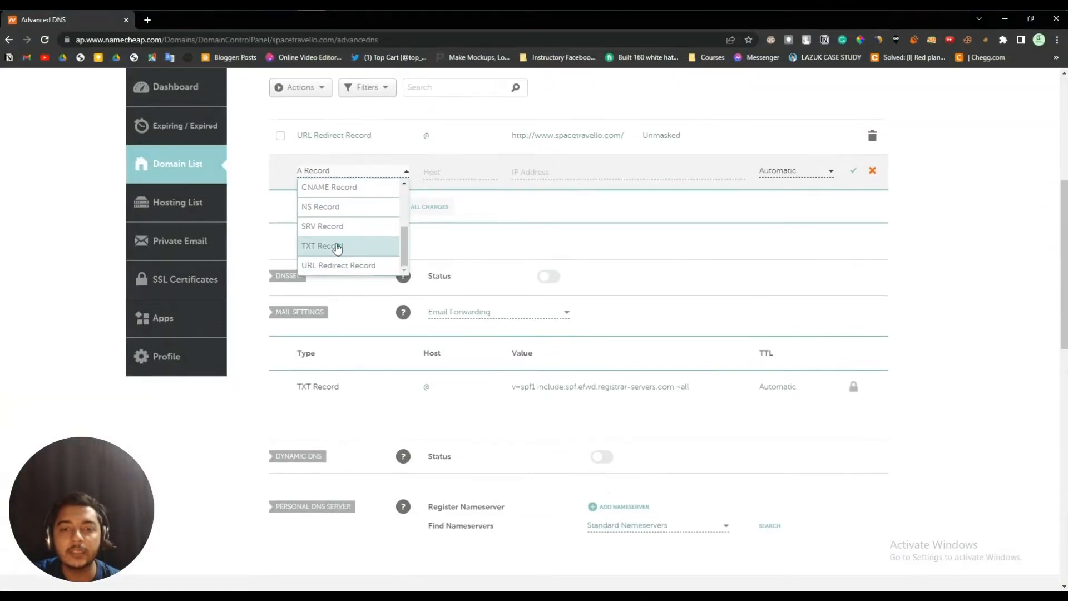
{"action": "left_click", "coordinate": [337, 247]}
{"action": "scroll", "coordinate": [465, 253], "scroll_direction": "up", "scroll_amount": 3}
{"action": "left_click", "coordinate": [458, 303]}
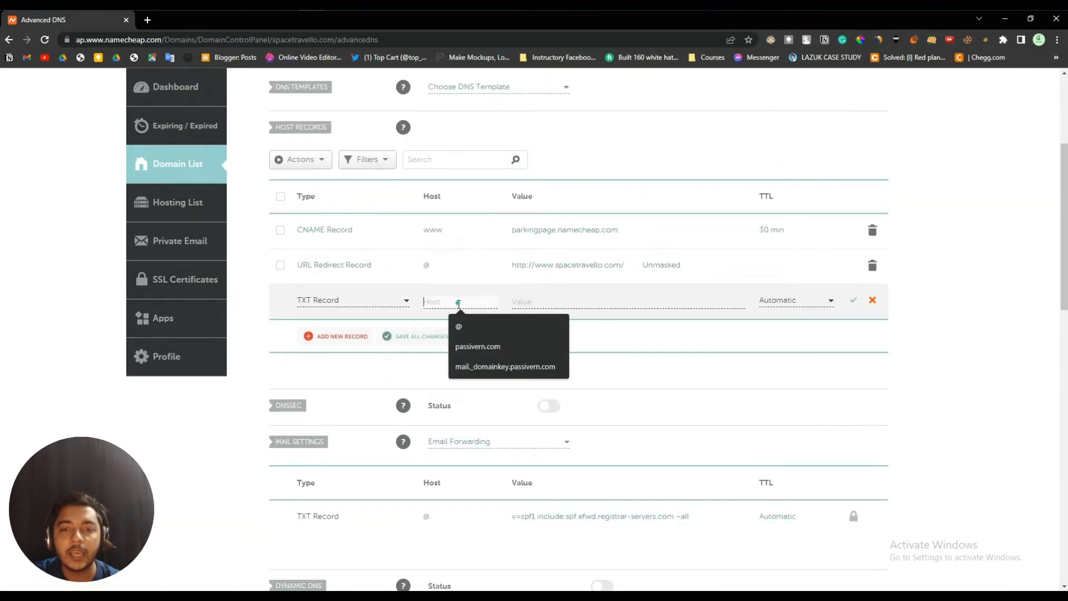
{"action": "left_click", "coordinate": [458, 326]}
{"action": "left_click", "coordinate": [561, 305]}
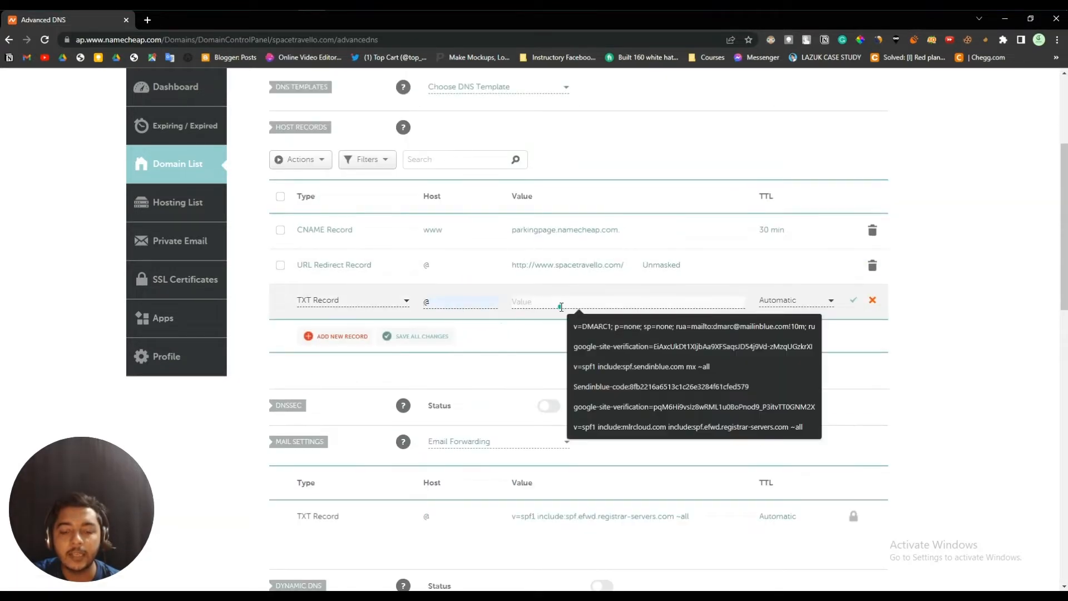
{"action": "key", "text": "ctrl+v"}
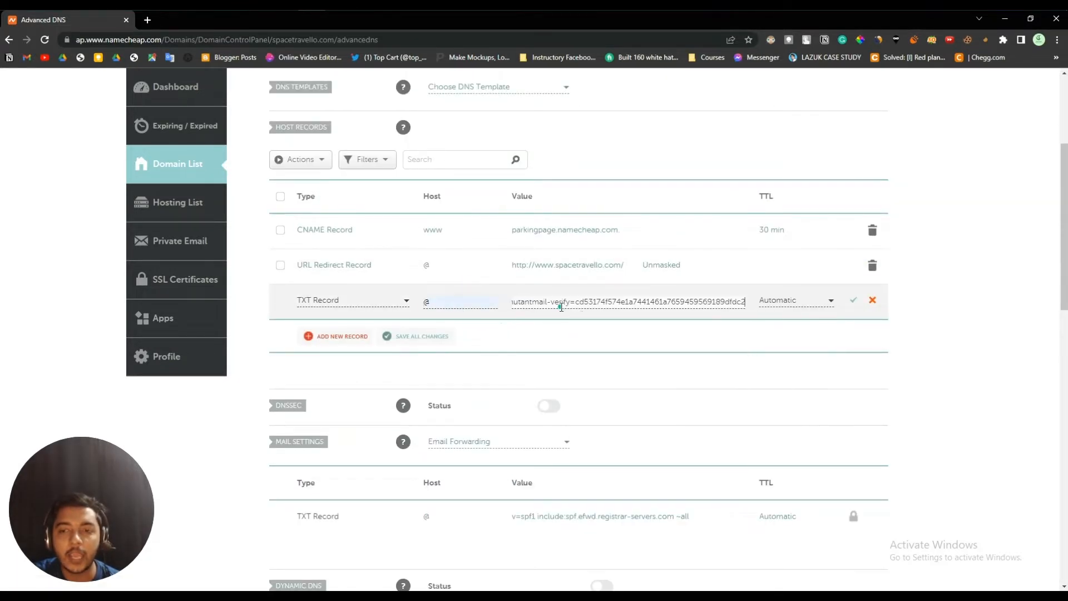
{"action": "left_click", "coordinate": [854, 301]}
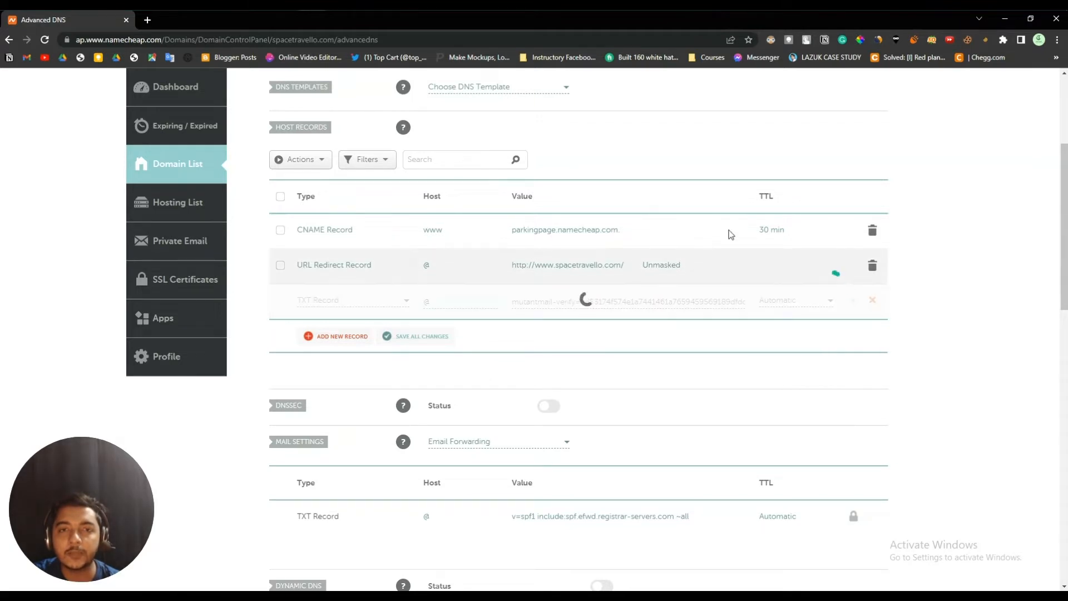
- Return to Mutant Mail and select the first MX record's @ host
{"action": "key", "text": "alt+Tab"}
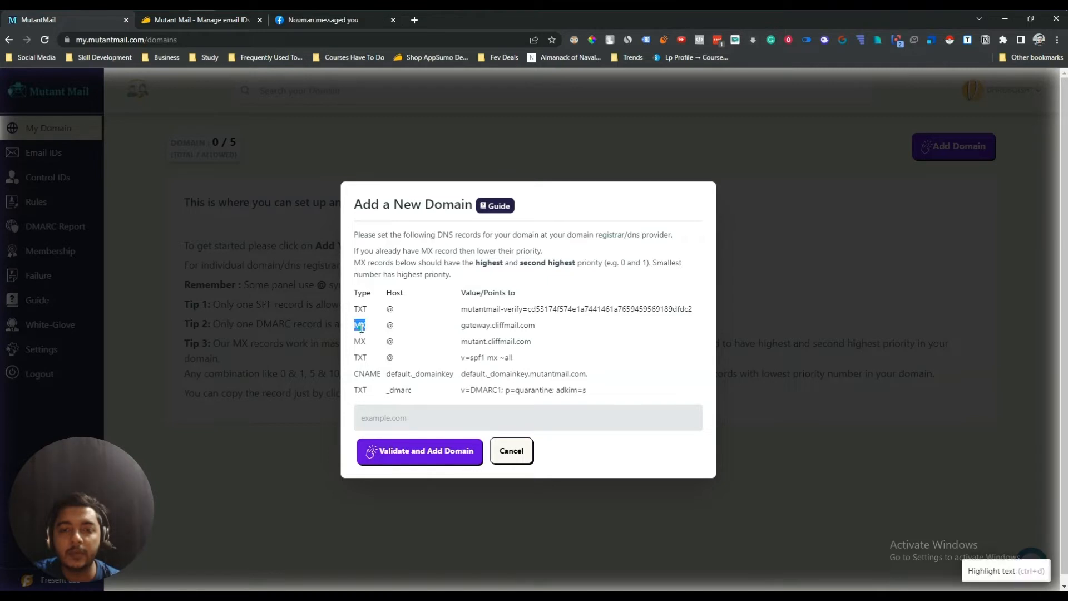
{"action": "double_click", "coordinate": [388, 327]}
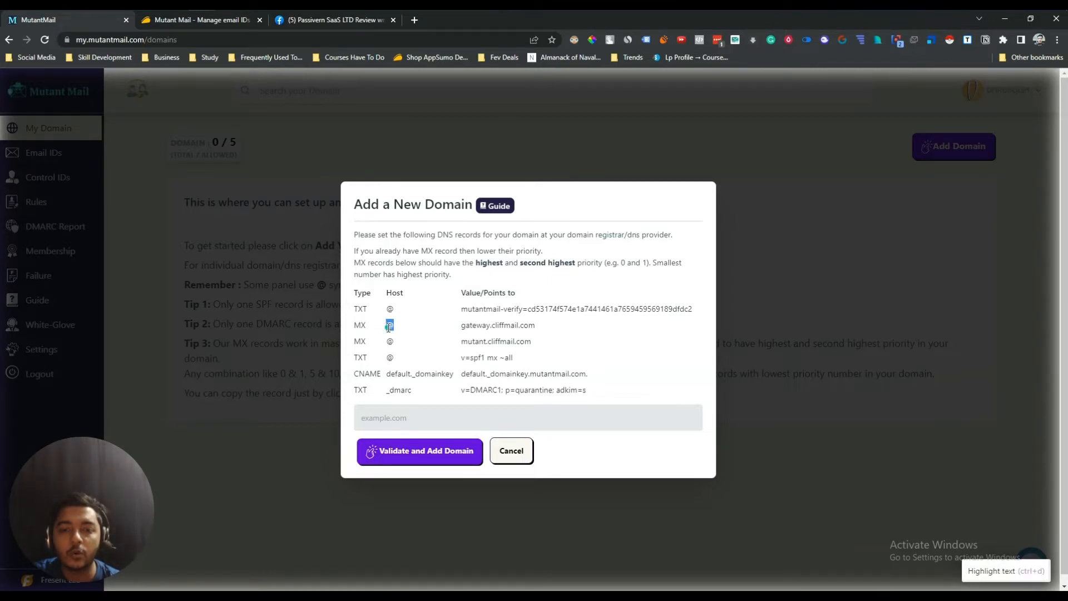
{"action": "left_click", "coordinate": [388, 327]}
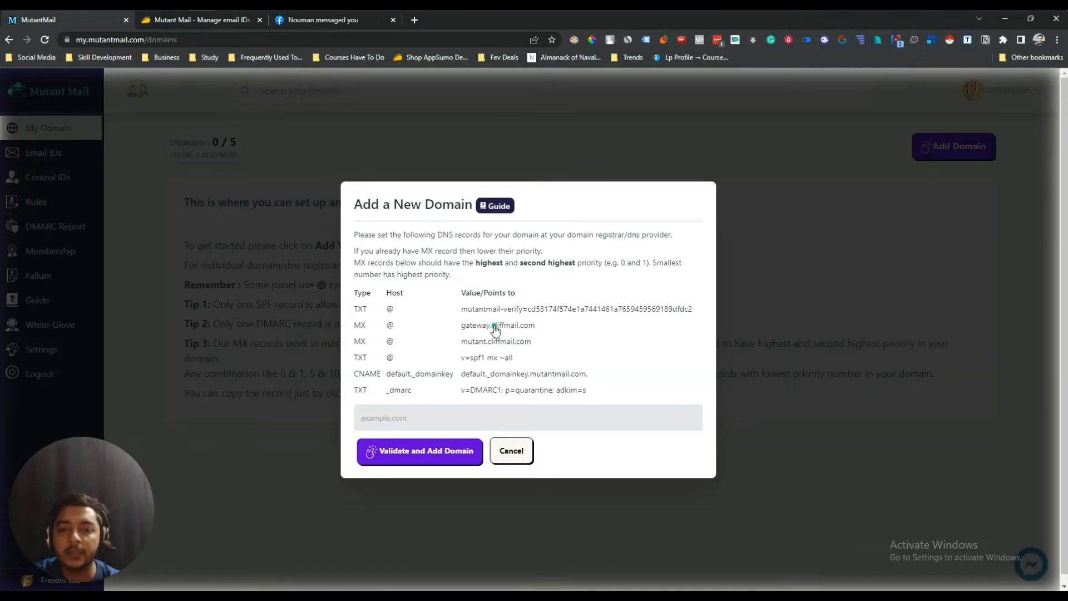
- Copy the first MX server address, add a blank host record, and show Mail Settings choices
{"action": "left_click", "coordinate": [496, 328]}
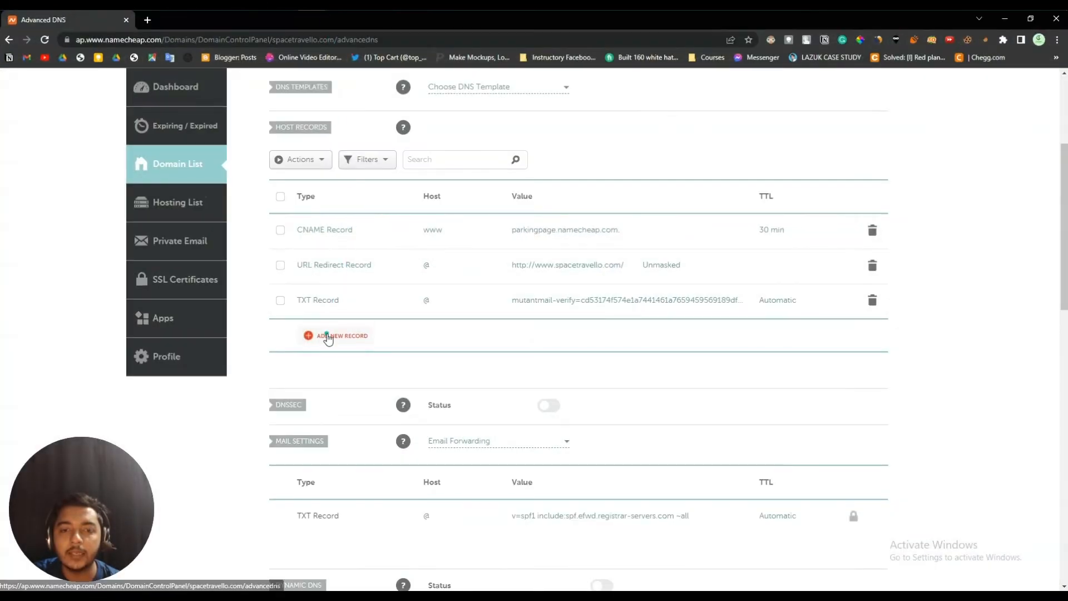
{"action": "left_click", "coordinate": [353, 337]}
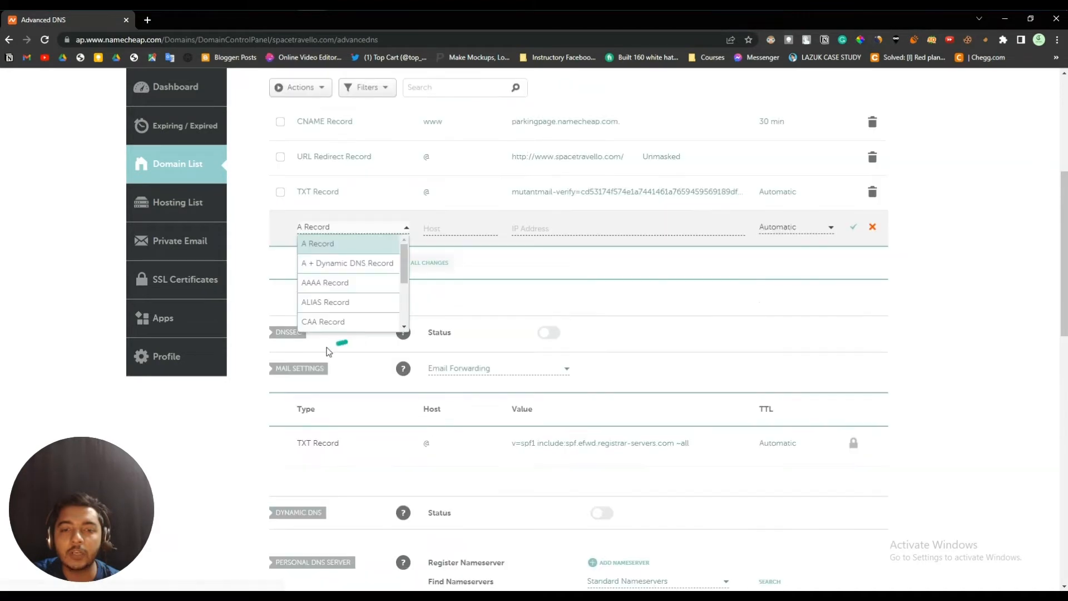
{"action": "scroll", "coordinate": [336, 298], "scroll_direction": "down", "scroll_amount": 5}
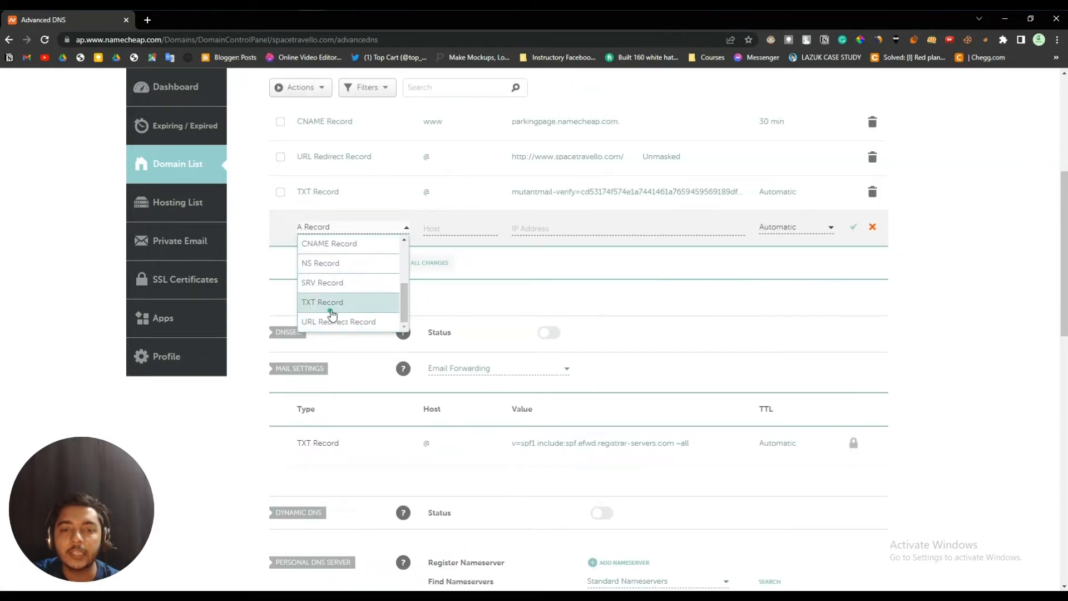
{"action": "scroll", "coordinate": [336, 295], "scroll_direction": "up", "scroll_amount": 3}
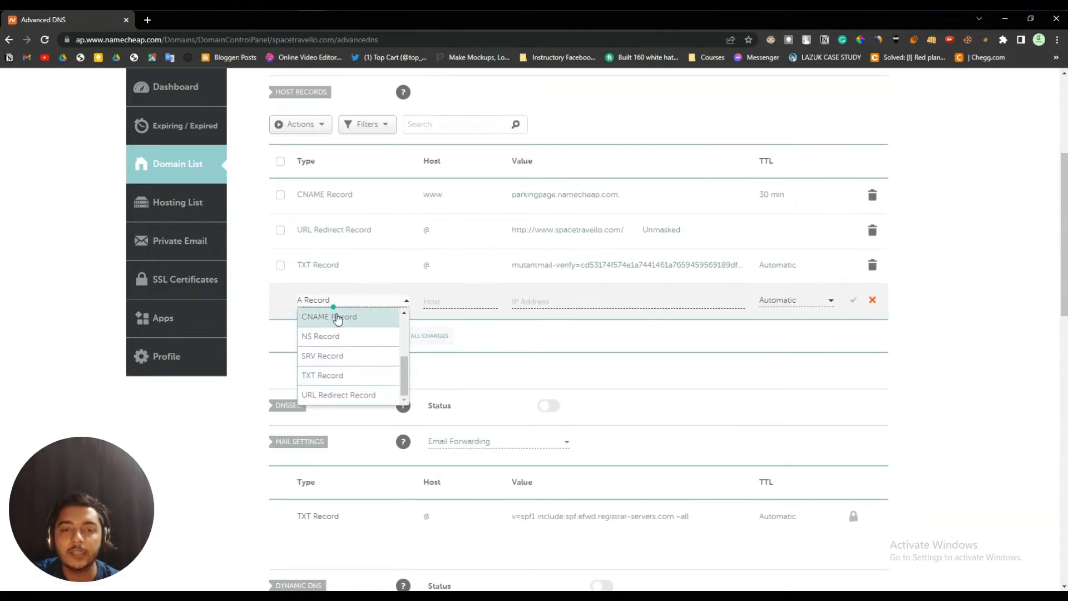
{"action": "scroll", "coordinate": [346, 323], "scroll_direction": "up", "scroll_amount": 3}
{"action": "scroll", "coordinate": [348, 390], "scroll_direction": "up", "scroll_amount": 1}
{"action": "scroll", "coordinate": [346, 417], "scroll_direction": "down", "scroll_amount": 5}
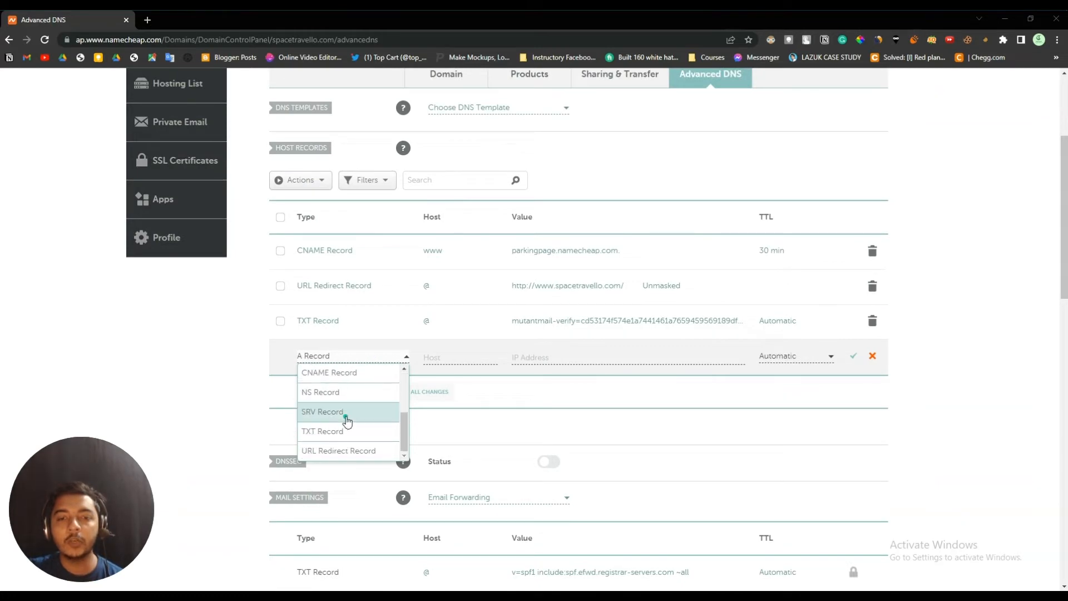
{"action": "scroll", "coordinate": [356, 384], "scroll_direction": "up", "scroll_amount": 2}
{"action": "scroll", "coordinate": [349, 371], "scroll_direction": "up", "scroll_amount": 4}
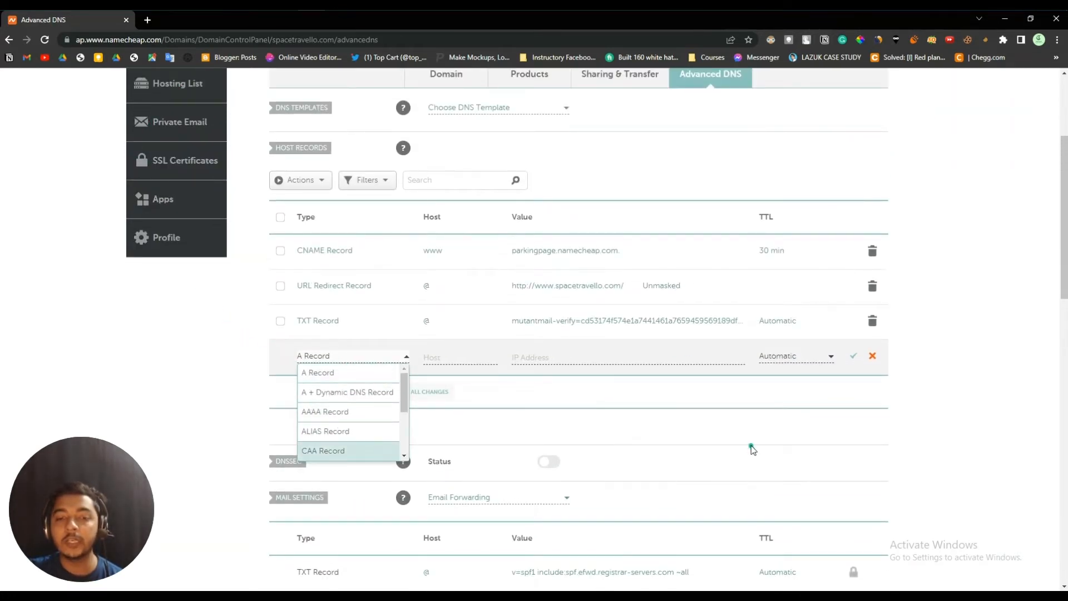
{"action": "left_click", "coordinate": [752, 449]}
{"action": "scroll", "coordinate": [356, 497], "scroll_direction": "down", "scroll_amount": 1}
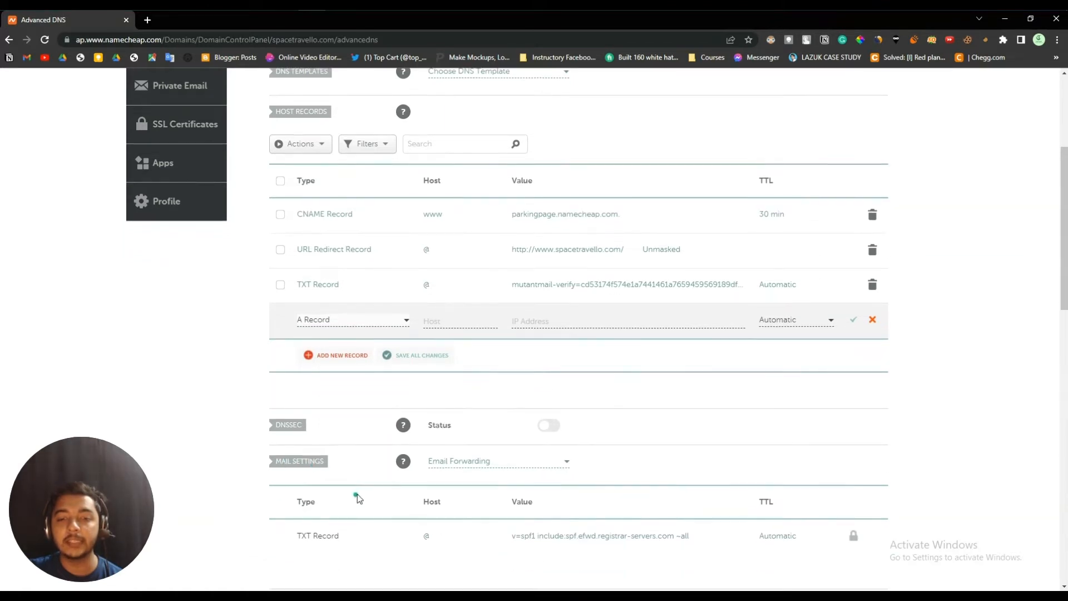
{"action": "left_click", "coordinate": [473, 444]}
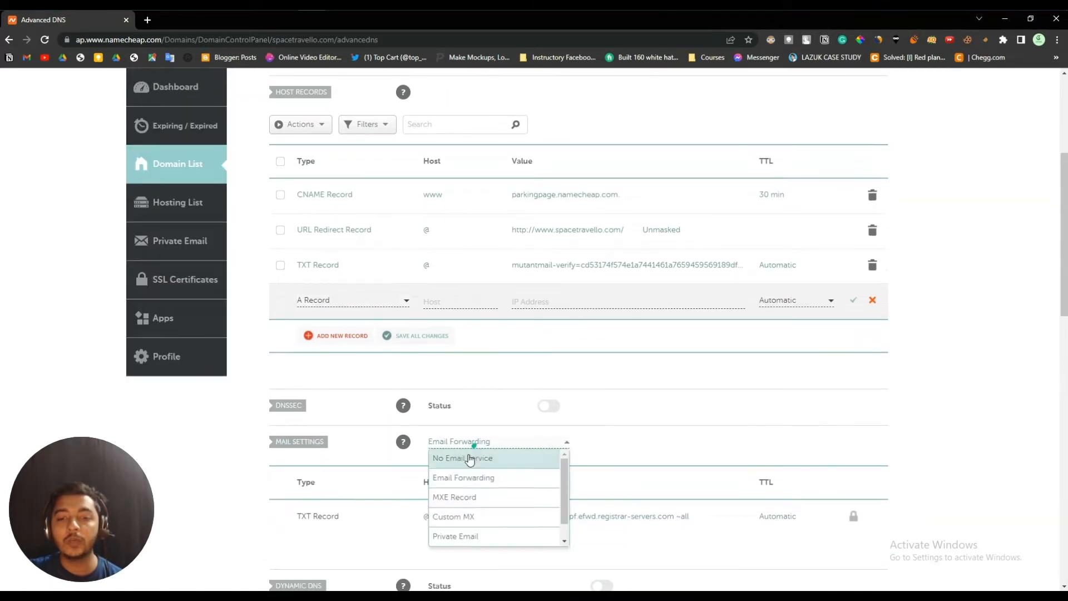
- Switch Namecheap's Mail Settings to Custom MX, giving a blank MX record row
{"action": "left_click", "coordinate": [465, 523]}
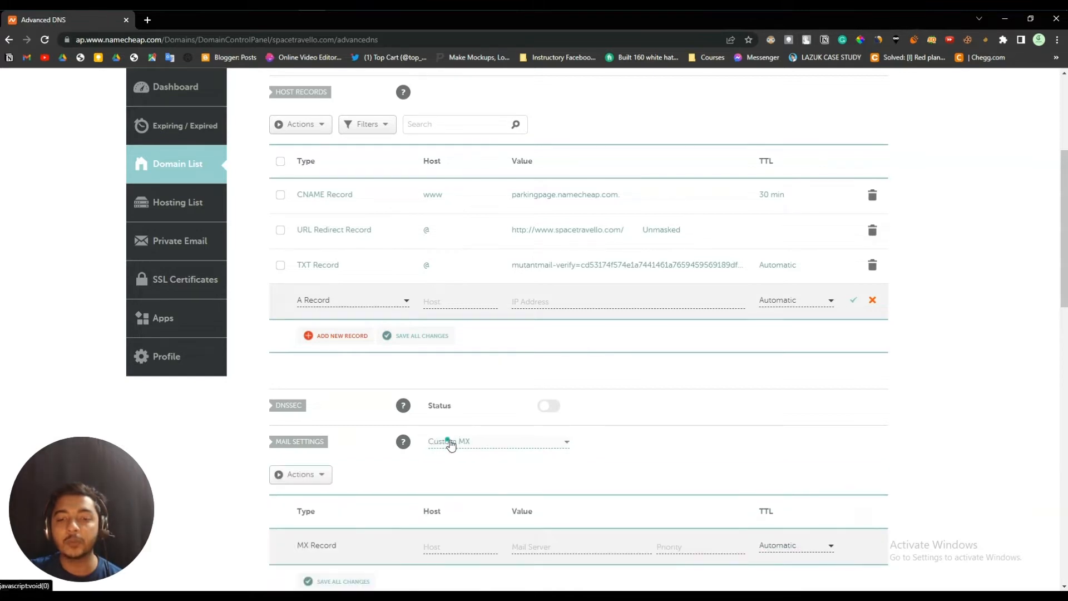
{"action": "left_click", "coordinate": [326, 474]}
{"action": "left_click", "coordinate": [377, 480]}
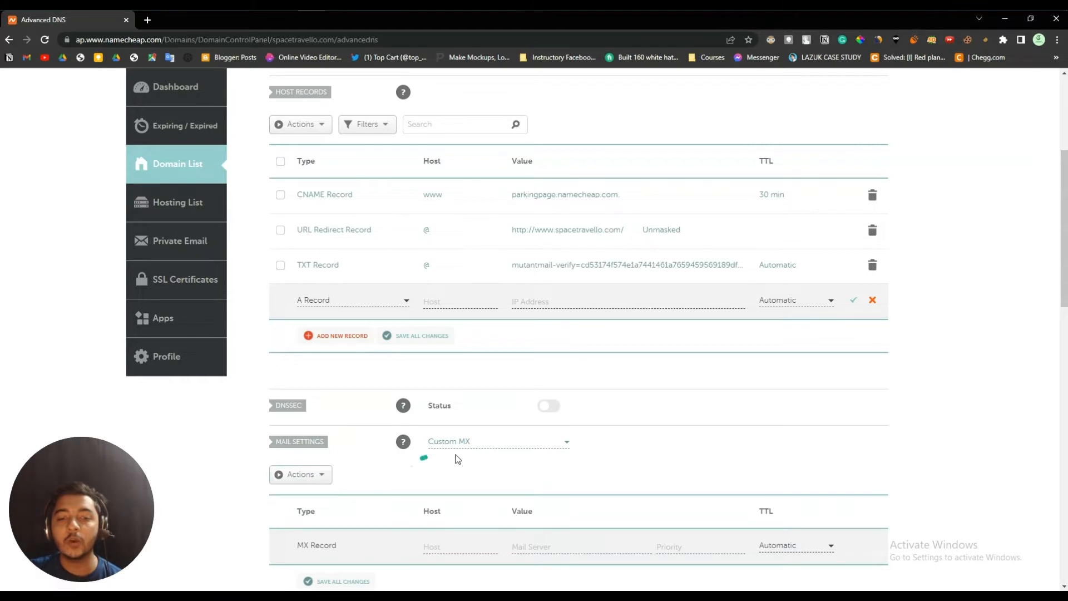
{"action": "scroll", "coordinate": [425, 474], "scroll_direction": "down", "scroll_amount": 1}
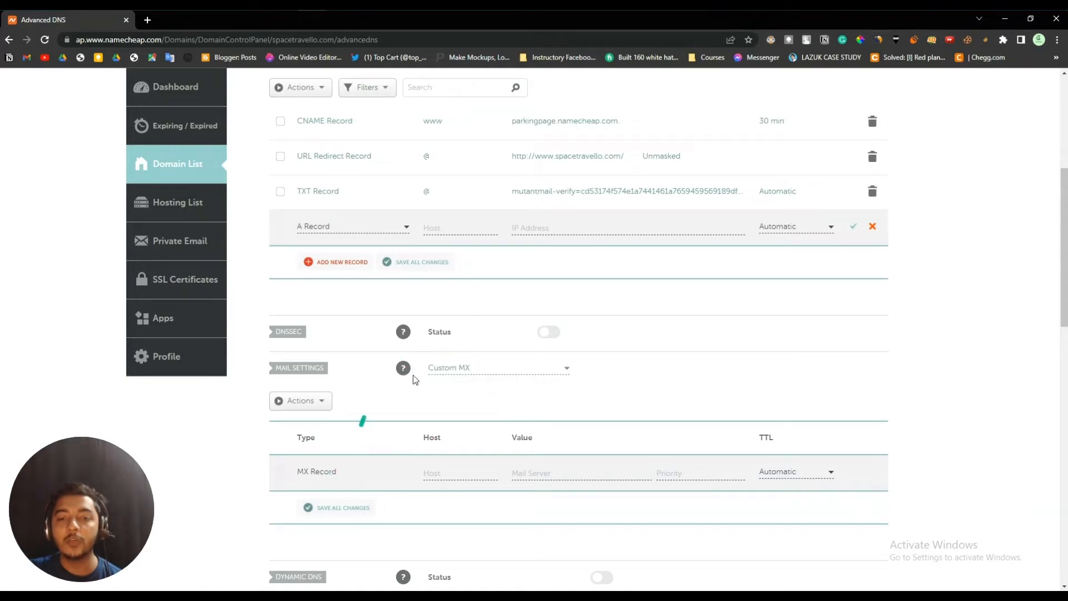
{"action": "scroll", "coordinate": [334, 267], "scroll_direction": "up", "scroll_amount": 2}
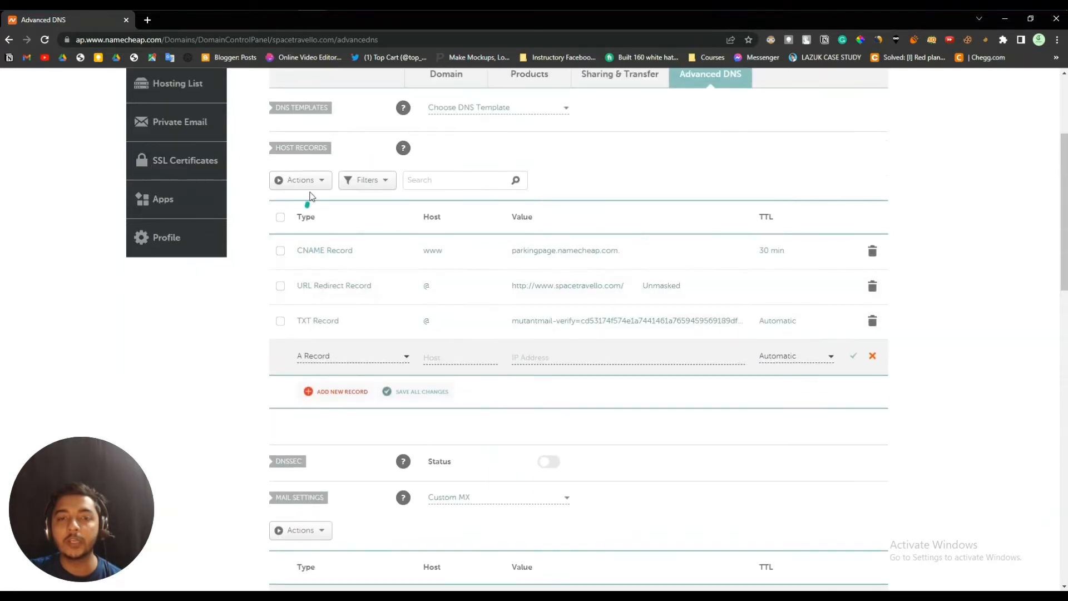
- Check the record type list unchanged, then return to Mutant Mail's required records
{"action": "left_click", "coordinate": [342, 356]}
{"action": "scroll", "coordinate": [345, 437], "scroll_direction": "down", "scroll_amount": 5}
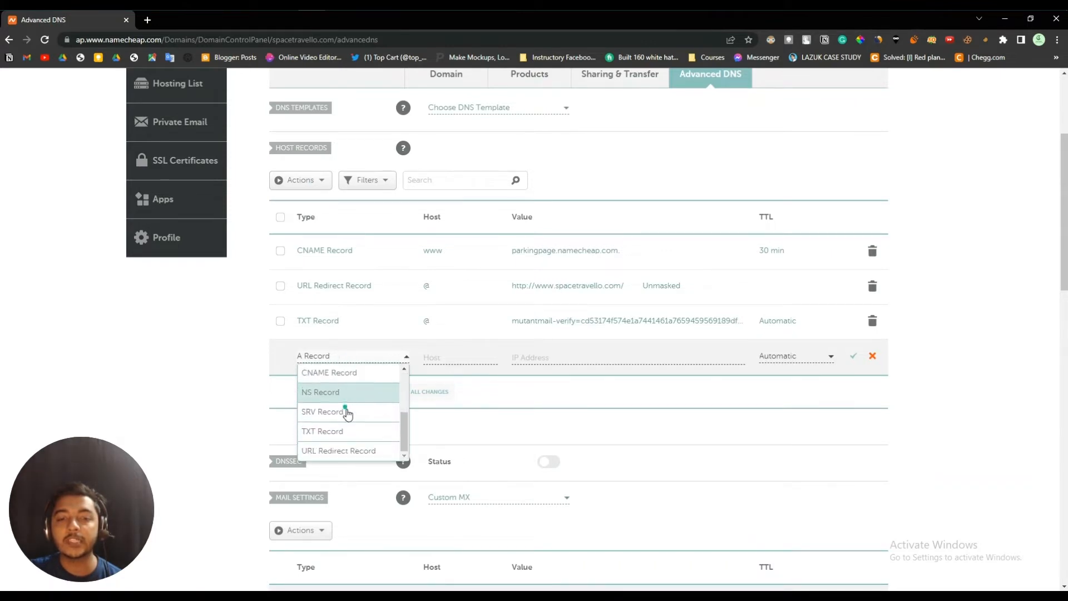
{"action": "scroll", "coordinate": [332, 442], "scroll_direction": "down", "scroll_amount": 1}
{"action": "left_click", "coordinate": [251, 384]}
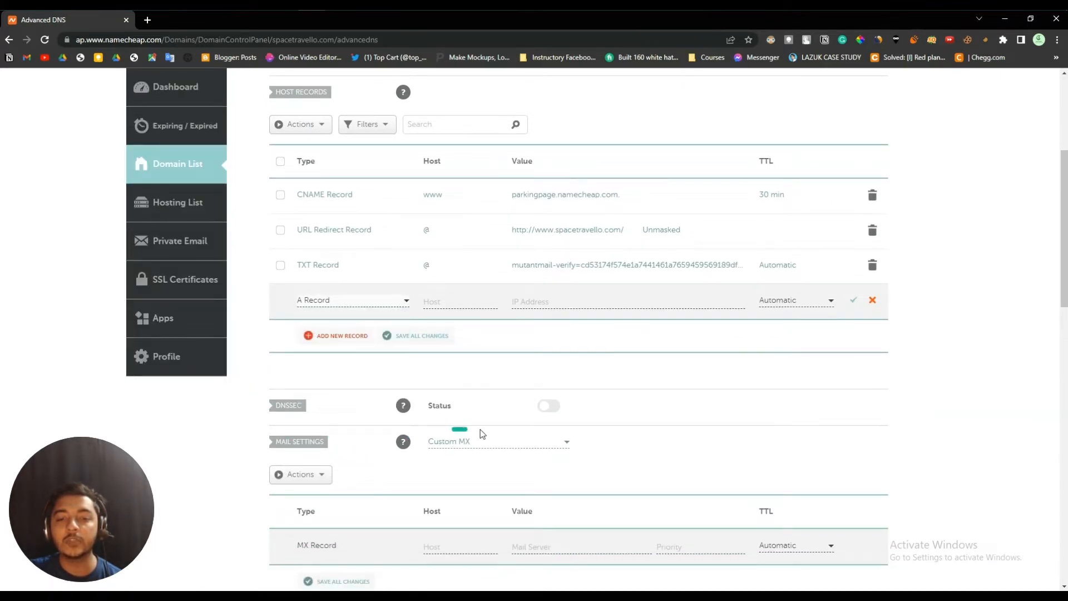
{"action": "scroll", "coordinate": [460, 444], "scroll_direction": "down", "scroll_amount": 2}
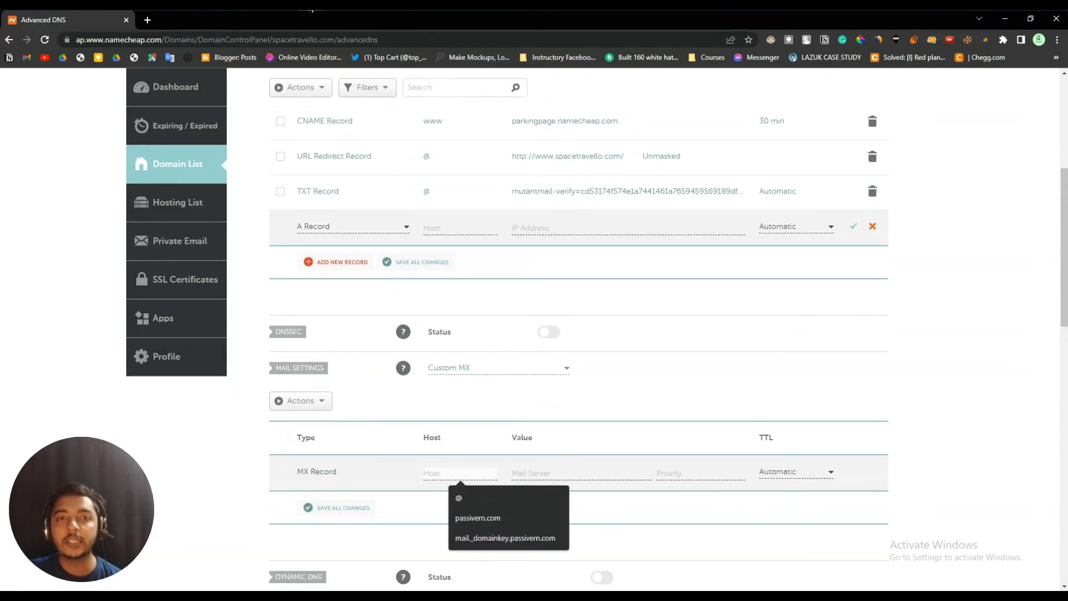
{"action": "key", "text": "alt+Tab"}
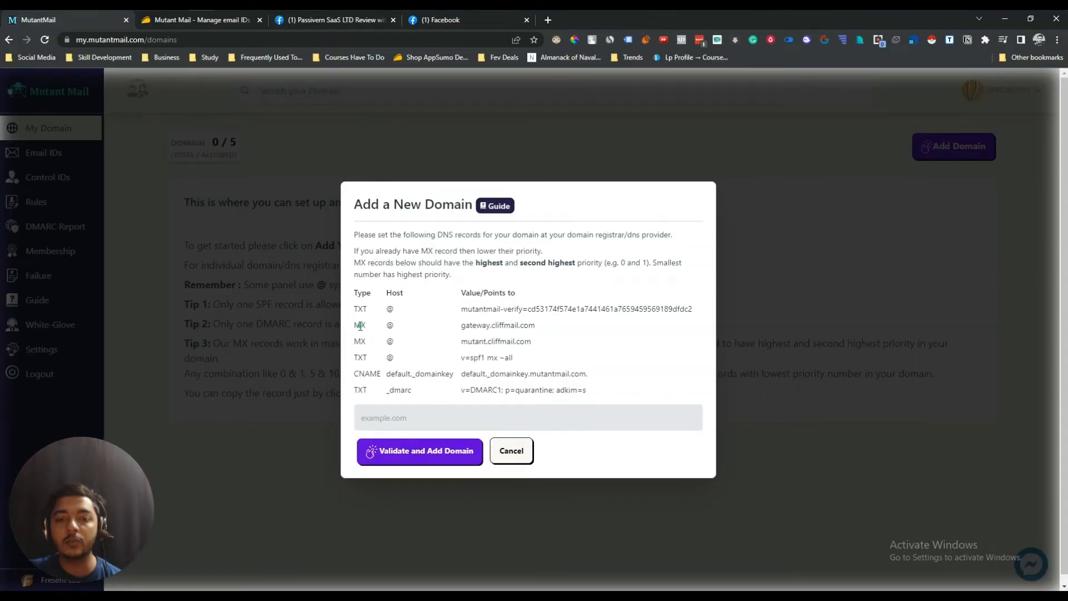
- Copy the MX host @ and the gateway.cliffmail.com server from Mutant Mail
{"action": "left_click", "coordinate": [390, 324]}
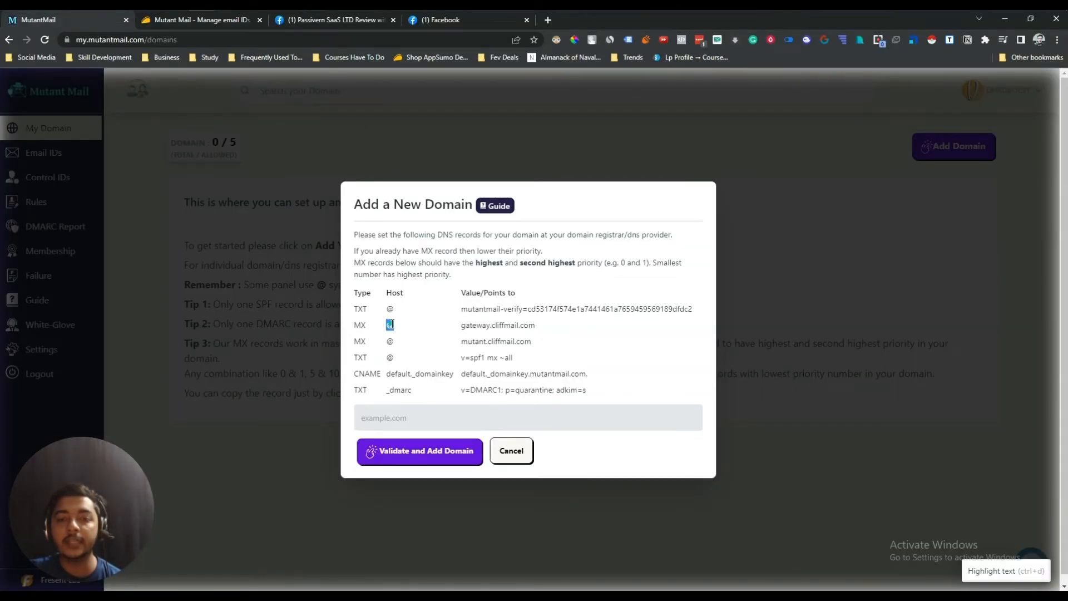
{"action": "left_click", "coordinate": [474, 329]}
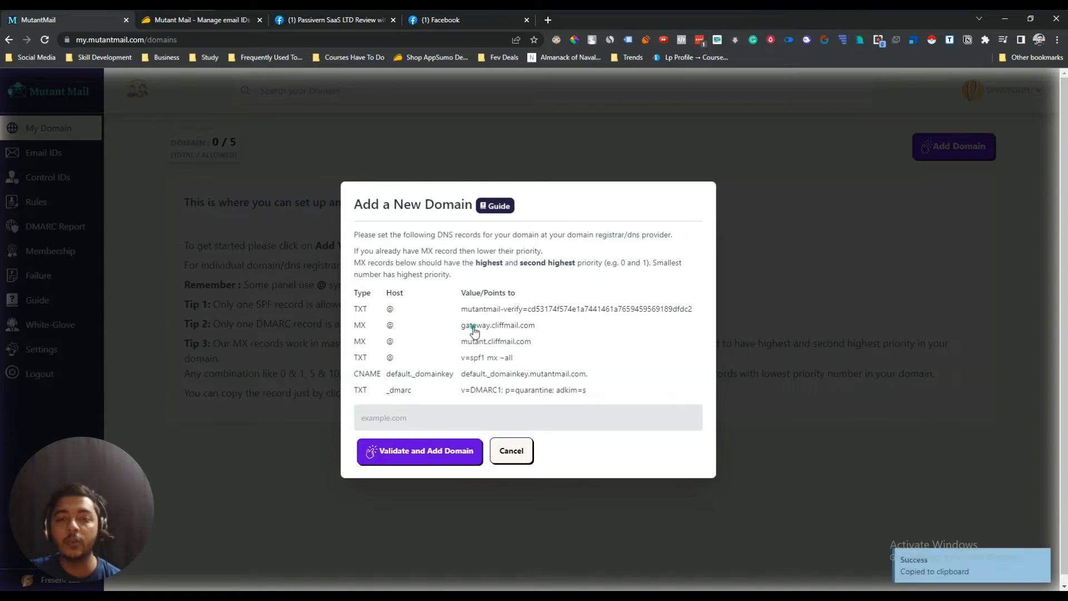
{"action": "mouse_move", "coordinate": [313, 4]}
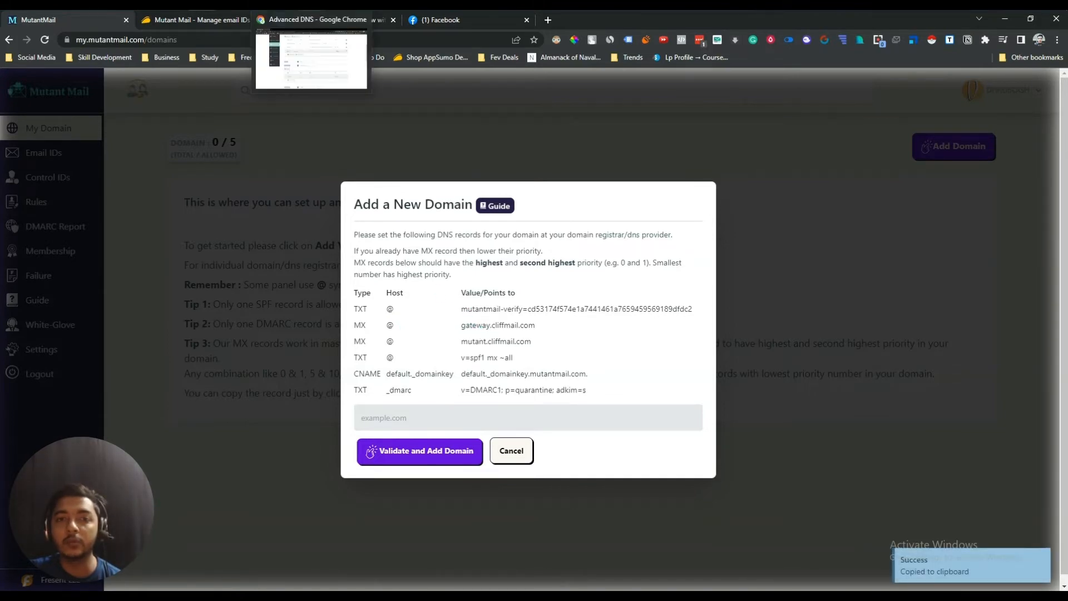
{"action": "left_click", "coordinate": [313, 59]}
- Fill the MX row with host @, gateway.cliffmail.com, priority 10, and save it
{"action": "left_click", "coordinate": [463, 470]}
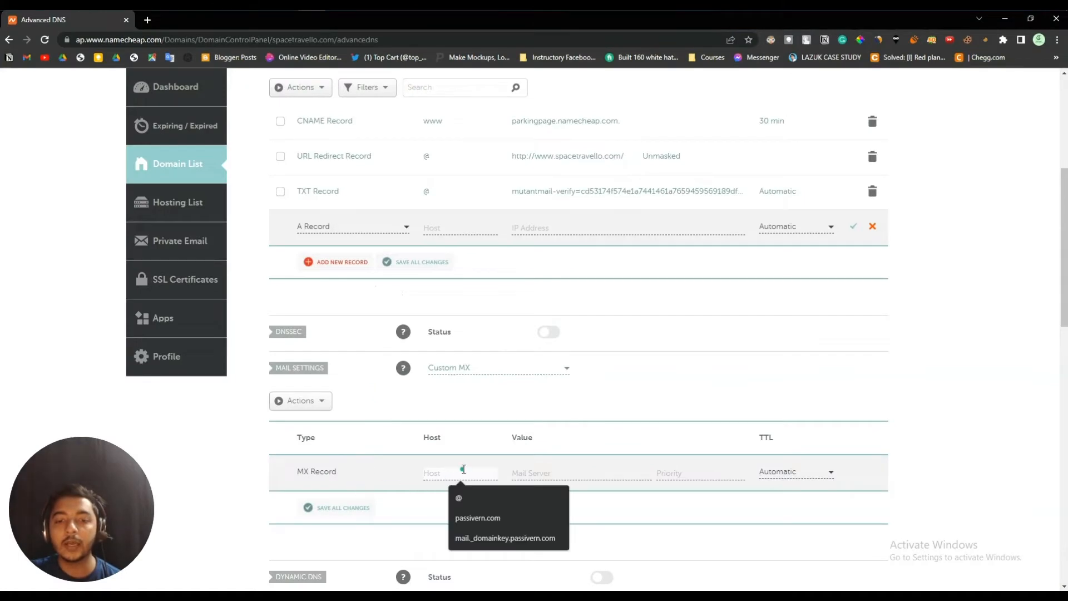
{"action": "left_click", "coordinate": [467, 496]}
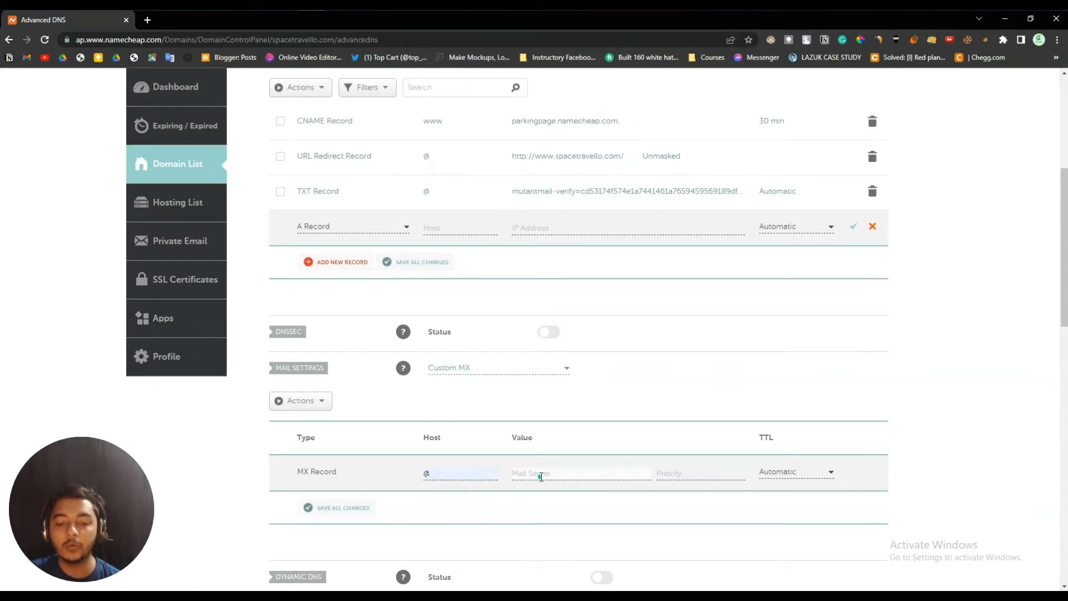
{"action": "key", "text": "ctrl+v"}
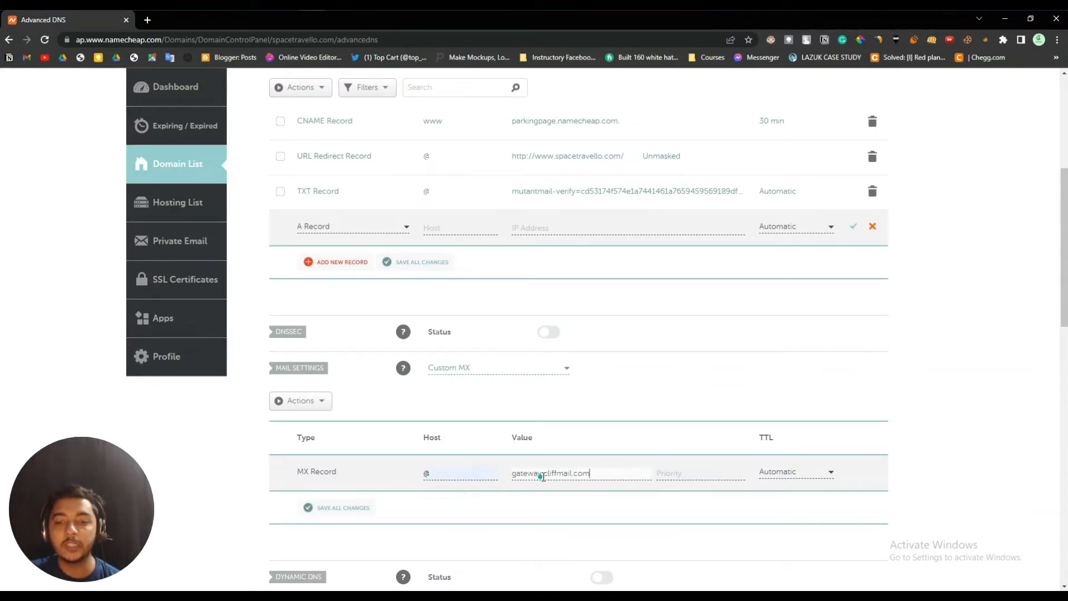
{"action": "left_click", "coordinate": [712, 474]}
{"action": "type", "text": "10"}
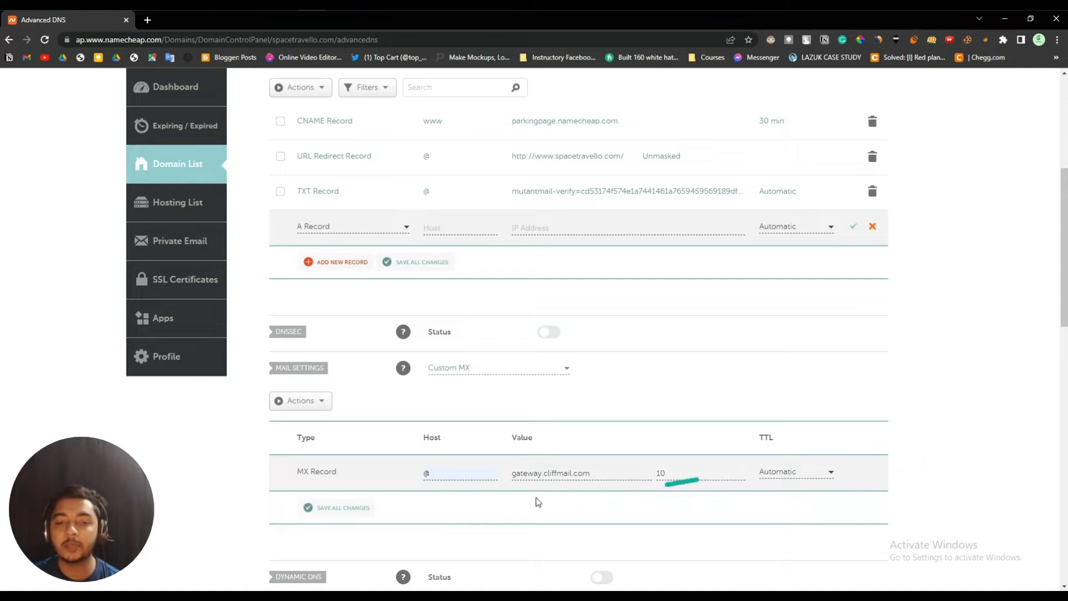
{"action": "left_click", "coordinate": [341, 508]}
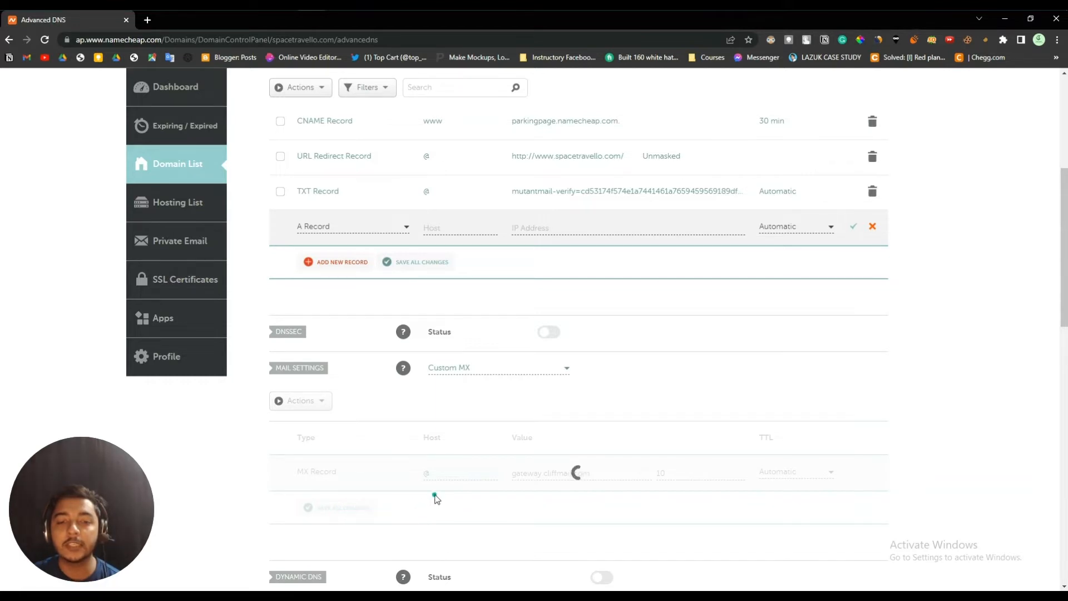
{"action": "scroll", "coordinate": [425, 498], "scroll_direction": "down", "scroll_amount": 1}
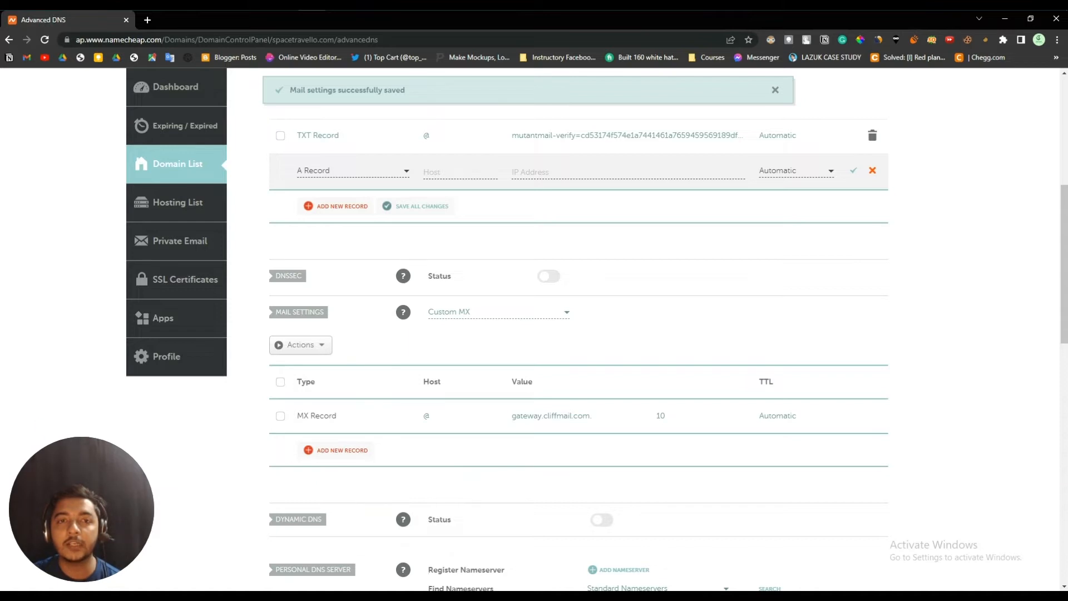
{"action": "key", "text": "alt+Tab"}
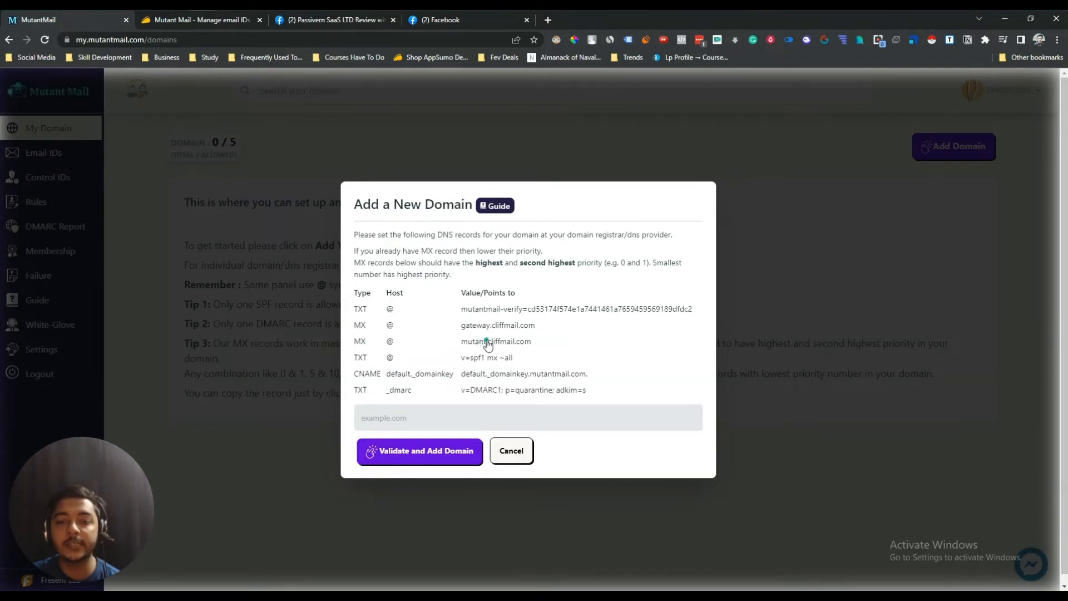
- Add and save a second MX record: host @, mutant.cliffmail.com, priority 10
{"action": "key", "text": "alt+Tab"}
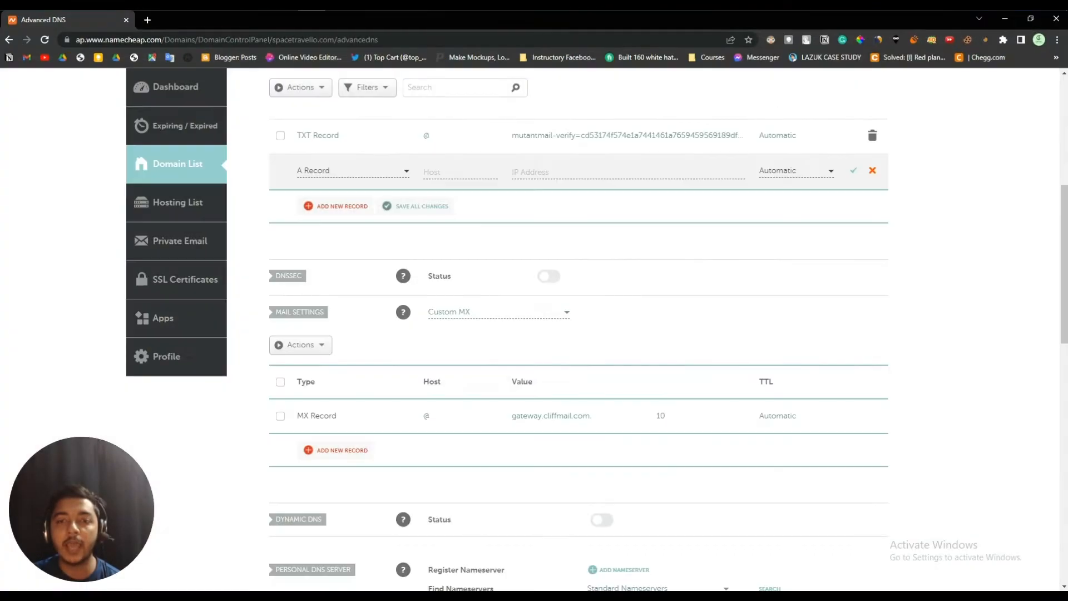
{"action": "left_click", "coordinate": [344, 452]}
{"action": "scroll", "coordinate": [343, 452], "scroll_direction": "down", "scroll_amount": 3}
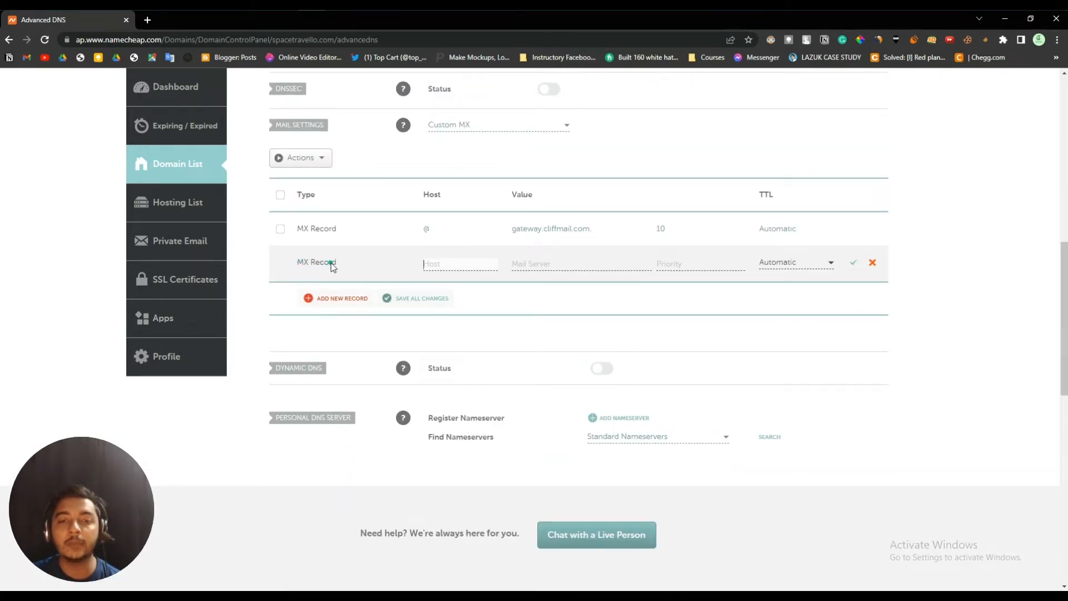
{"action": "left_click", "coordinate": [460, 267]}
{"action": "left_click", "coordinate": [462, 279]}
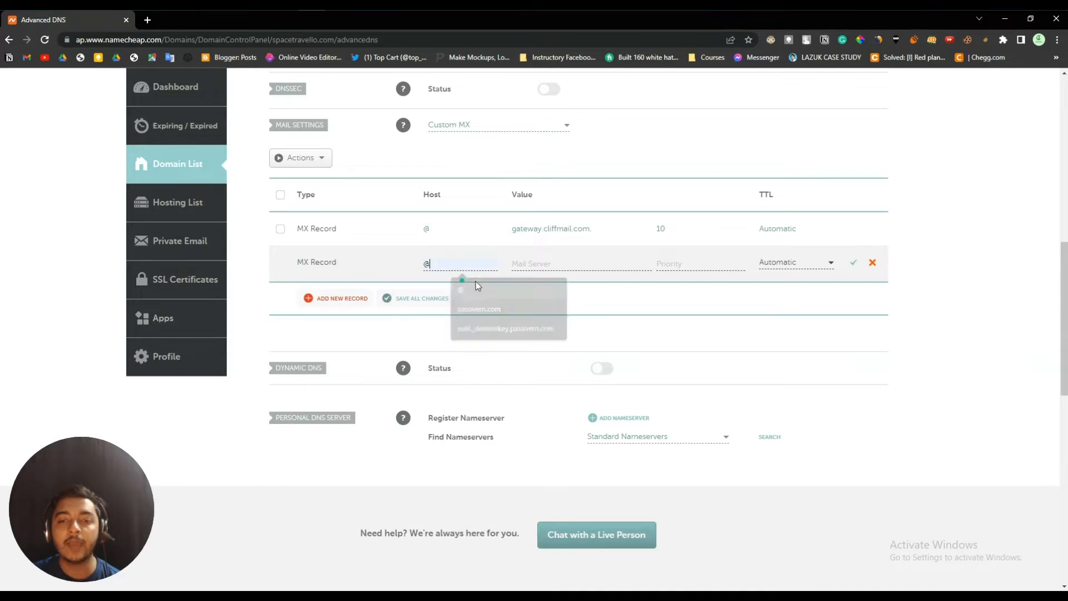
{"action": "left_click", "coordinate": [542, 269]}
{"action": "key", "text": "ctrl+v"}
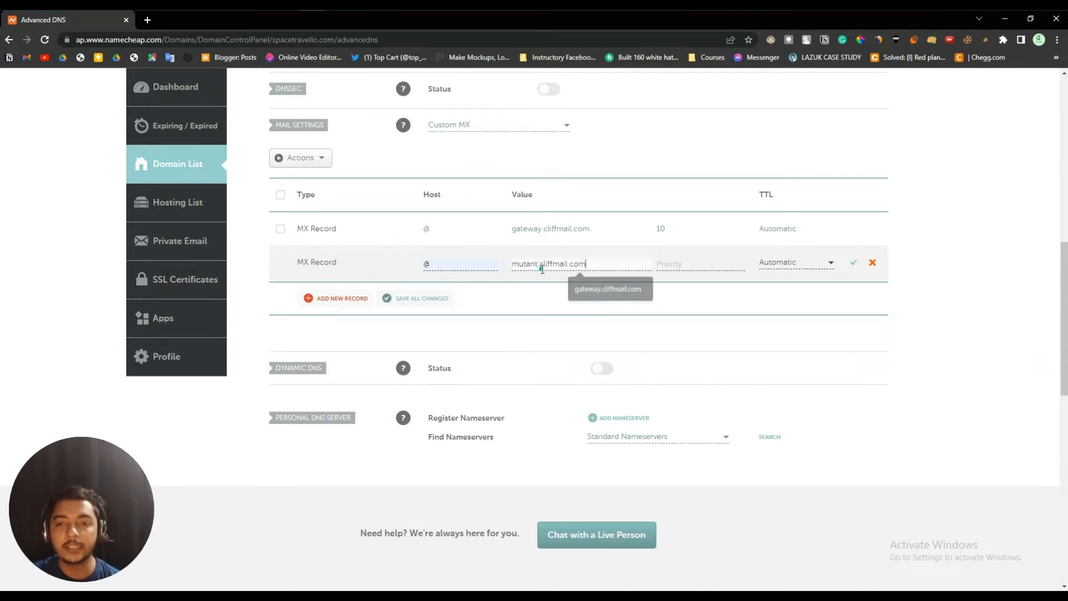
{"action": "left_click", "coordinate": [668, 264]}
{"action": "left_click", "coordinate": [700, 285]}
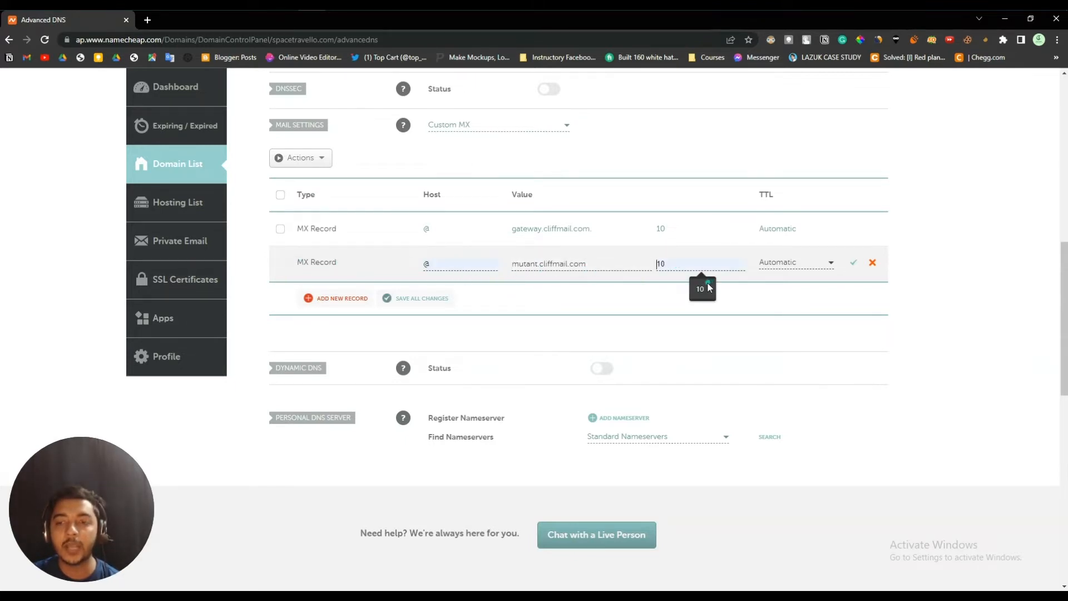
{"action": "left_click", "coordinate": [851, 266]}
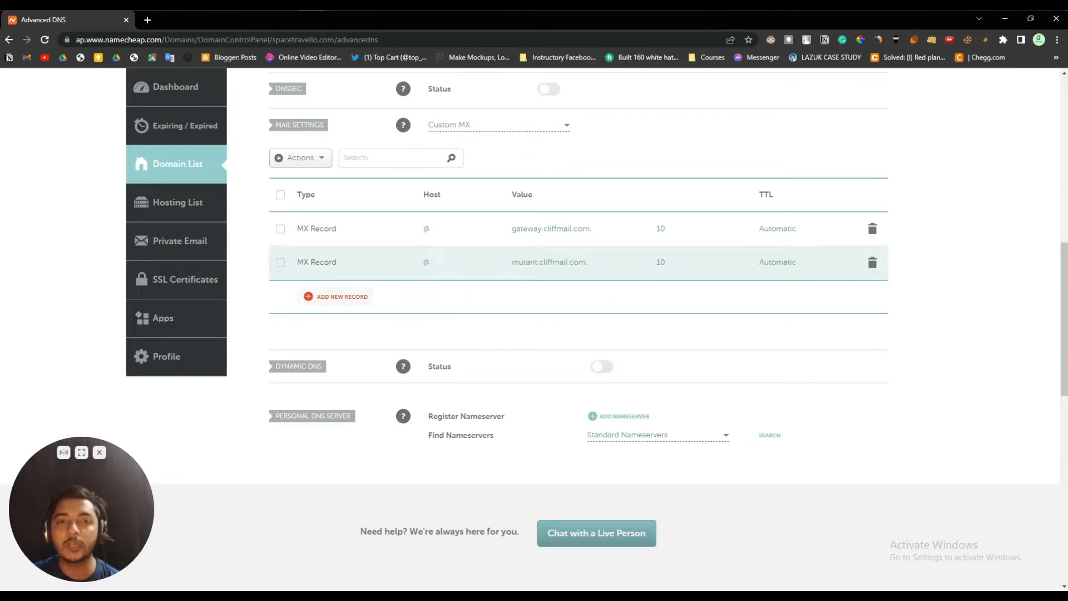
{"action": "key", "text": "alt+Tab"}
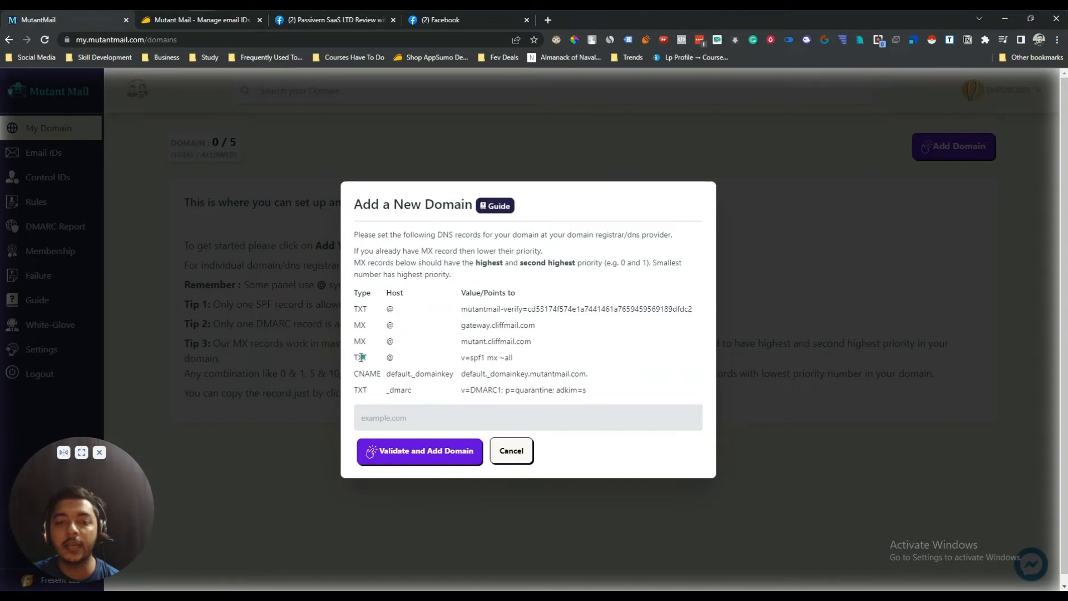
- Copy the v=spf1 mx ~all value and add a new TXT host record
{"action": "left_click", "coordinate": [494, 363]}
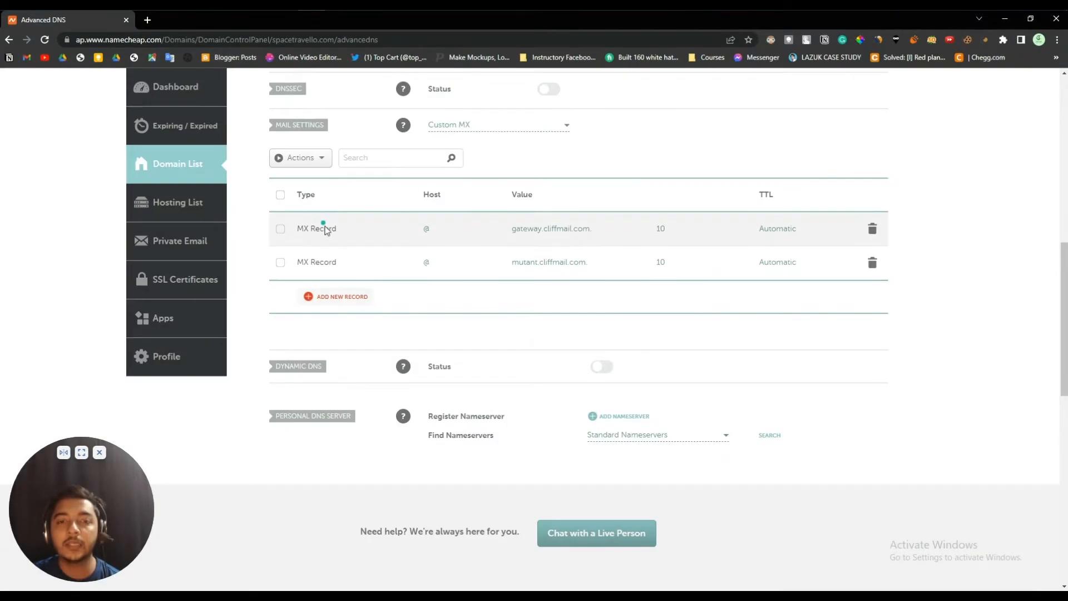
{"action": "scroll", "coordinate": [328, 231], "scroll_direction": "up", "scroll_amount": 2}
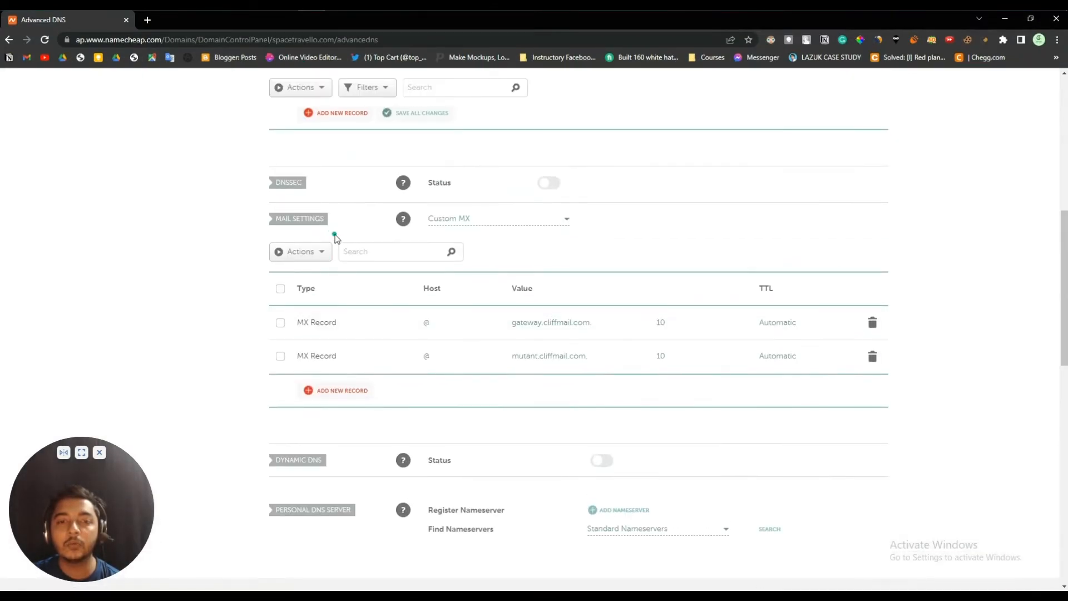
{"action": "left_click", "coordinate": [339, 113]}
{"action": "scroll", "coordinate": [343, 250], "scroll_direction": "up", "scroll_amount": 4}
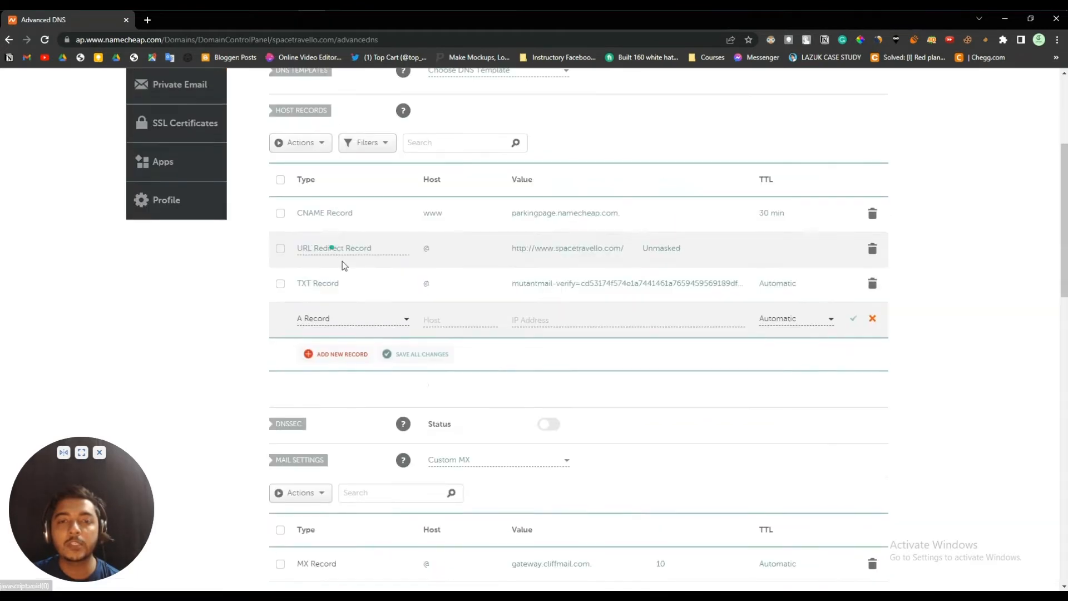
{"action": "left_click", "coordinate": [328, 321]}
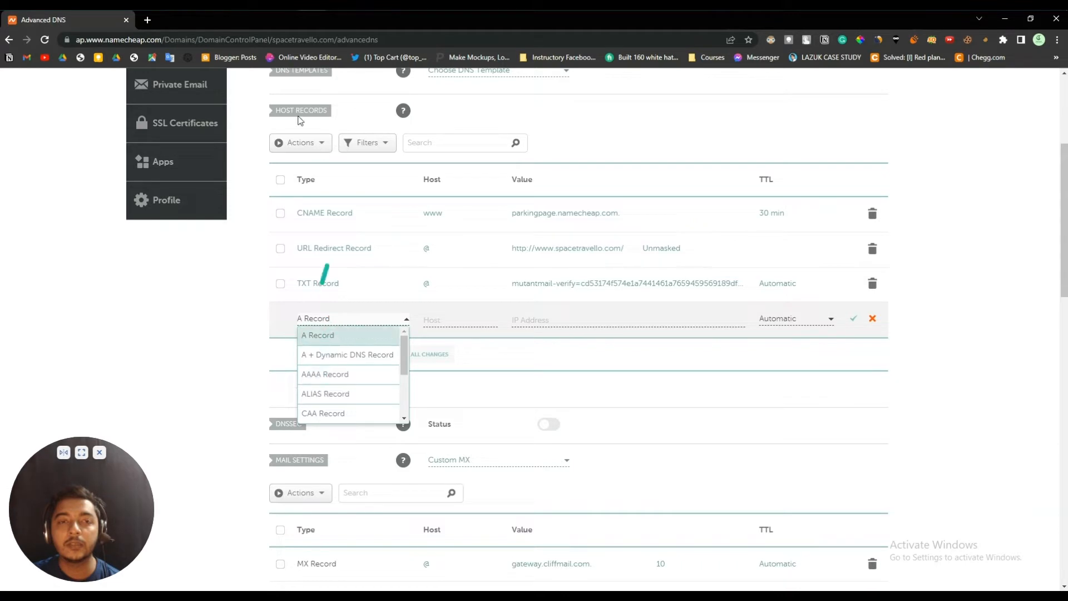
{"action": "key", "text": "alt+Tab"}
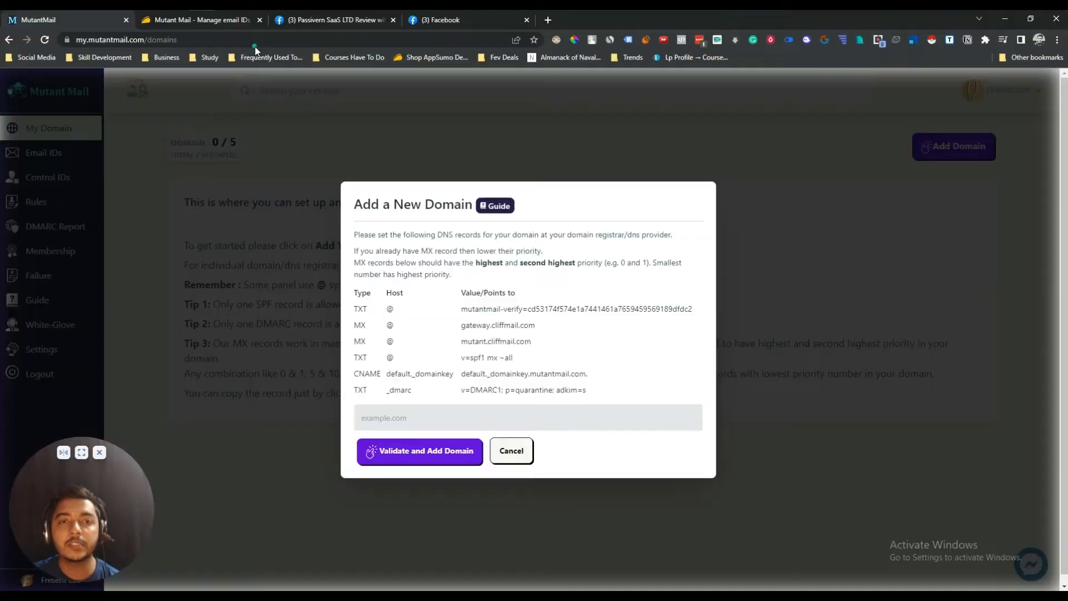
{"action": "double_click", "coordinate": [363, 357]}
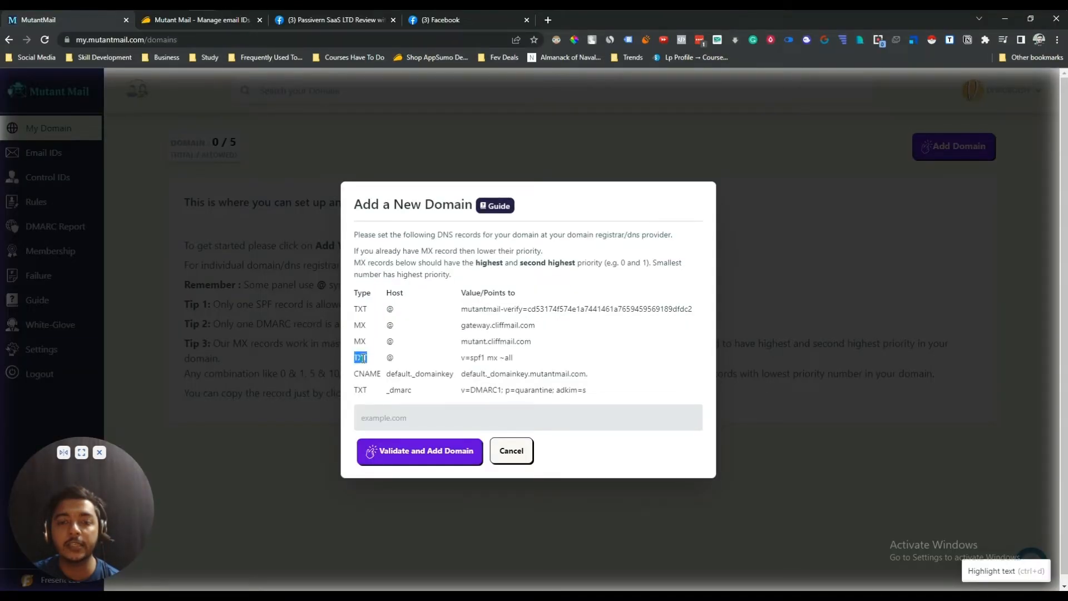
{"action": "left_click", "coordinate": [362, 358]}
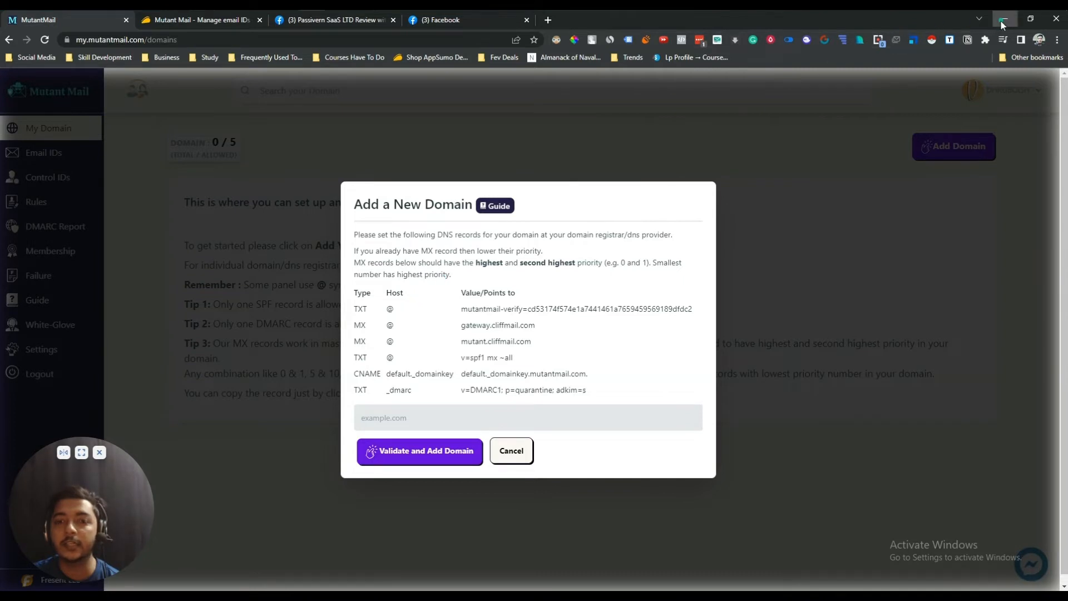
{"action": "key", "text": "alt+Tab"}
{"action": "scroll", "coordinate": [369, 379], "scroll_direction": "down", "scroll_amount": 2}
{"action": "scroll", "coordinate": [369, 378], "scroll_direction": "down", "scroll_amount": 1}
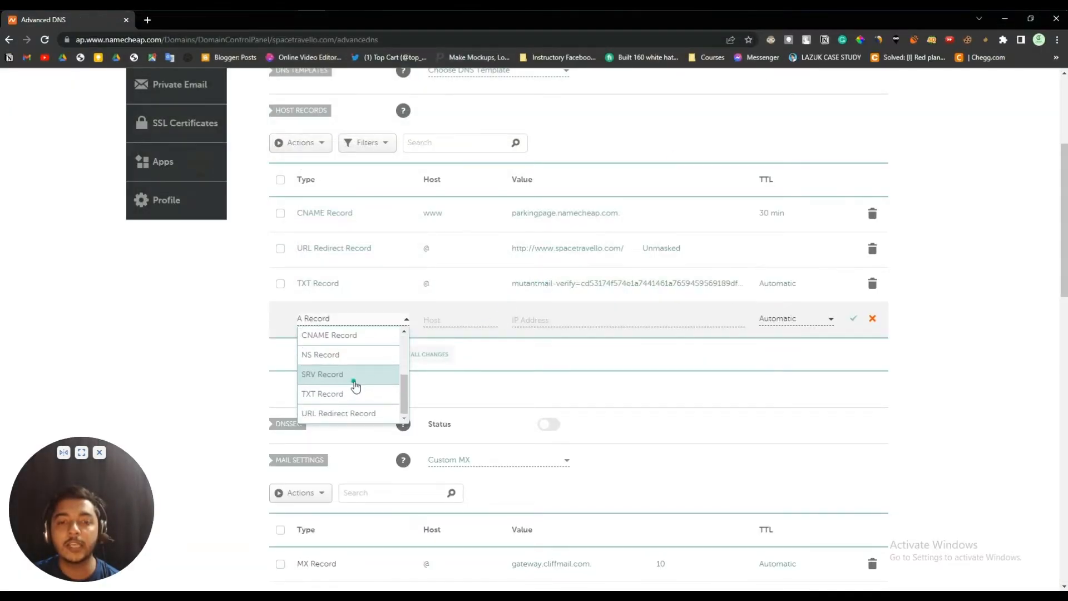
{"action": "left_click", "coordinate": [362, 392]}
- Set the TXT record's host to @ with value v=spf1 mx ~all and save it
{"action": "left_click", "coordinate": [452, 318]}
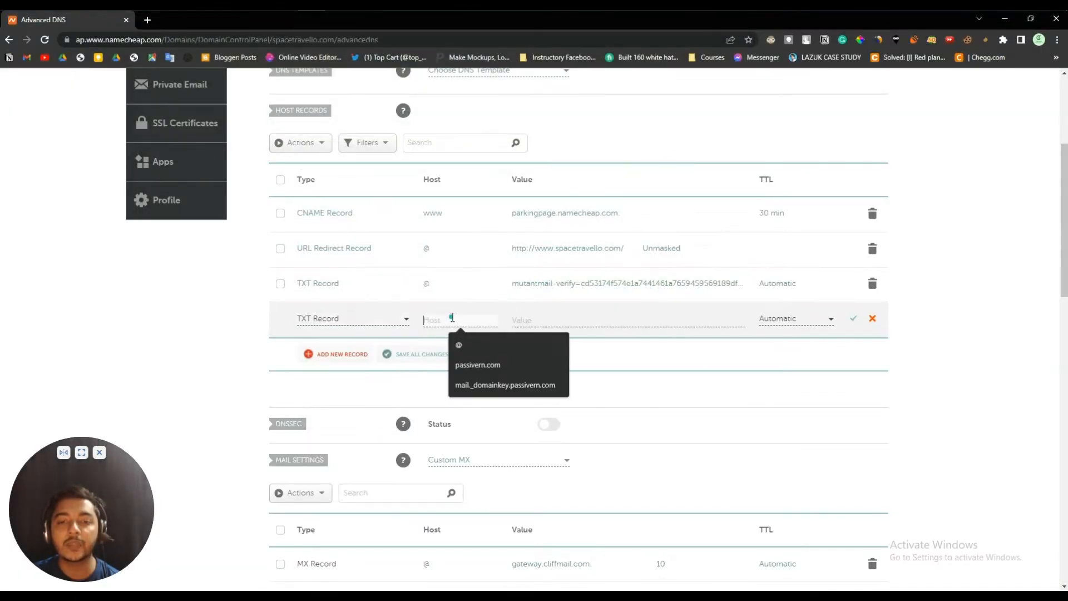
{"action": "left_click", "coordinate": [460, 344]}
{"action": "left_click", "coordinate": [545, 327]}
{"action": "key", "text": "ctrl+v"}
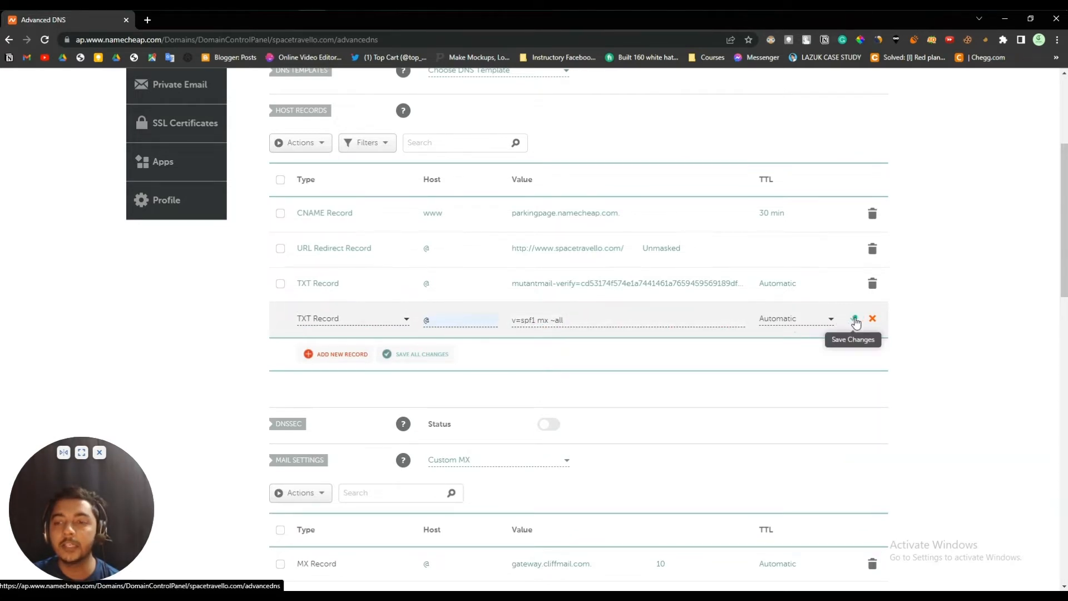
{"action": "left_click", "coordinate": [859, 322]}
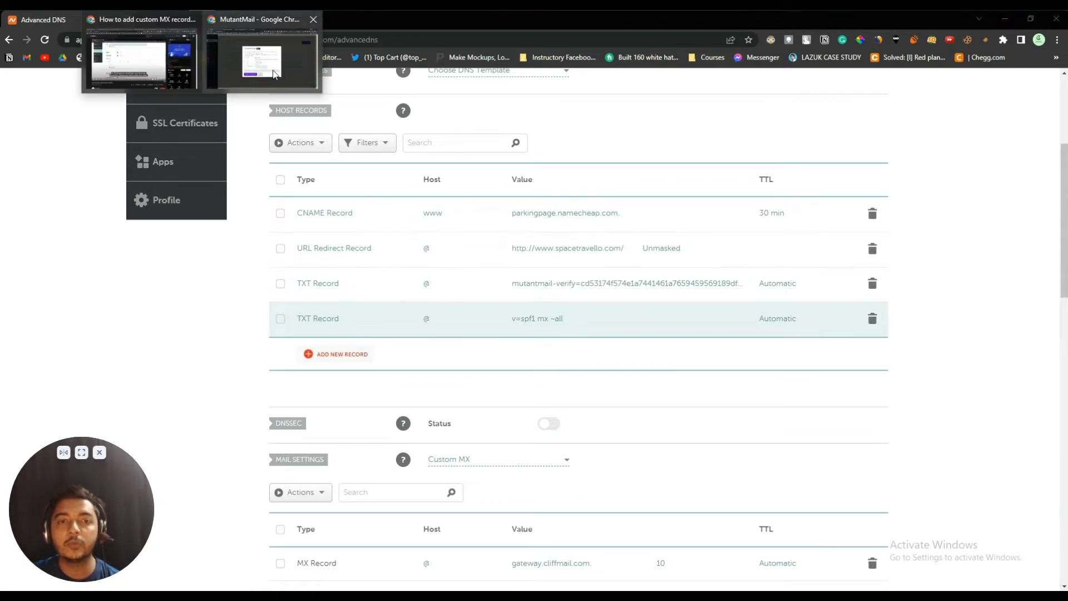
{"action": "left_click", "coordinate": [273, 69]}
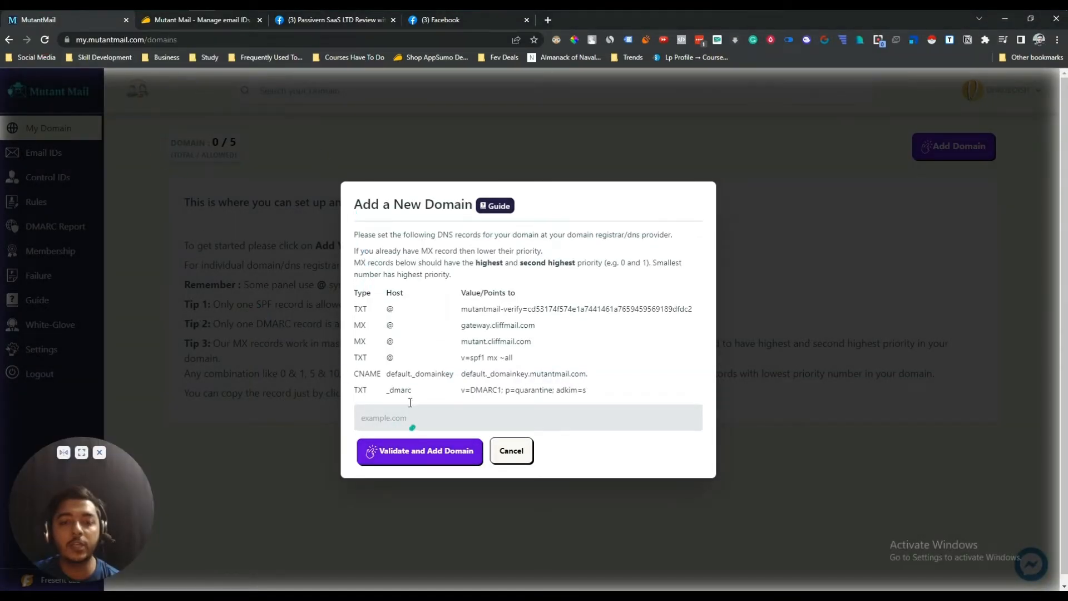
- Copy the DKIM CNAME host default._domainkey and value default._domainkey.mutantmail.com
{"action": "left_click", "coordinate": [363, 373]}
{"action": "left_click", "coordinate": [401, 375]}
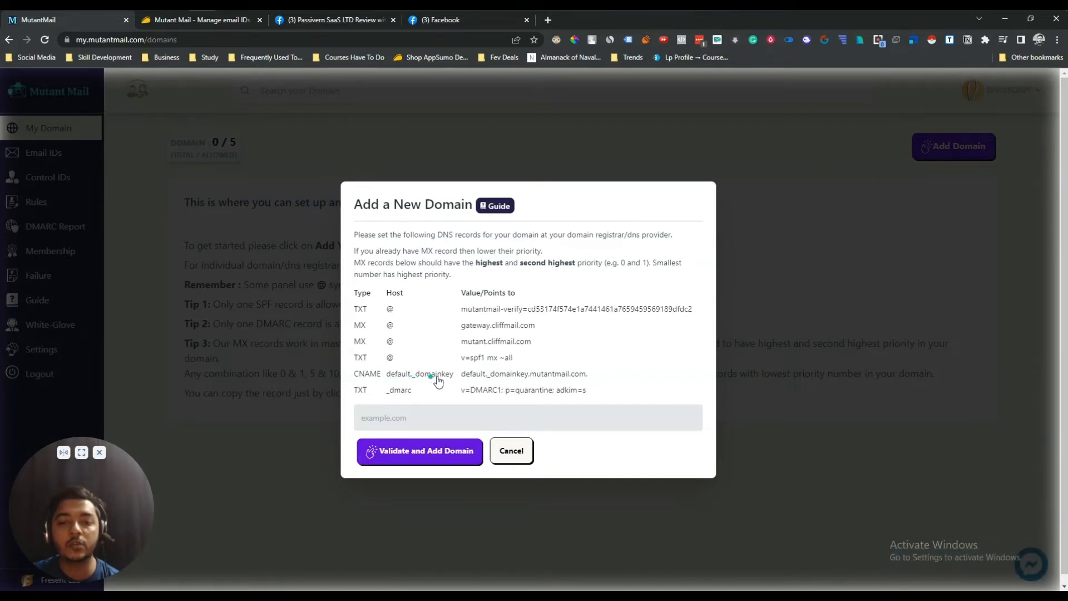
{"action": "left_click", "coordinate": [479, 378]}
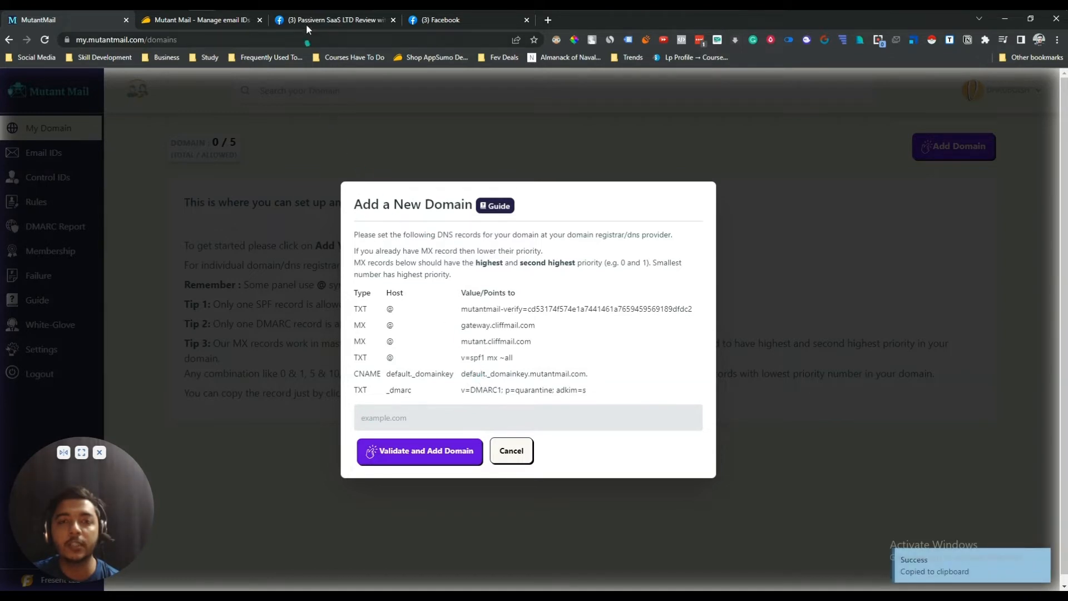
{"action": "key", "text": "alt+Tab"}
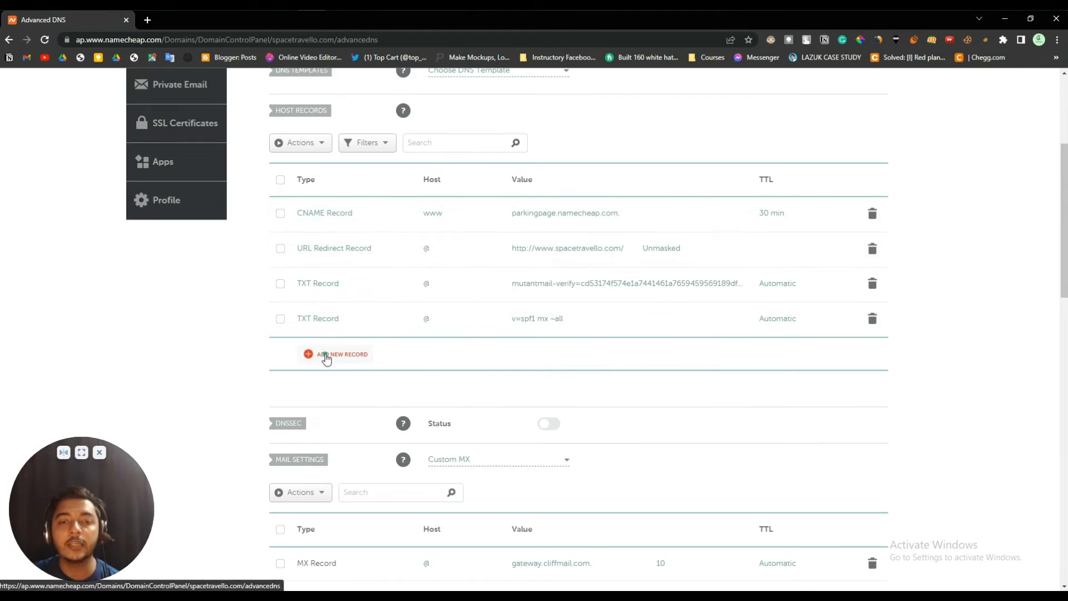
- Add and save a CNAME record with host default._domainkey pointing to default._domainkey.mutantmail.com
{"action": "left_click", "coordinate": [327, 360]}
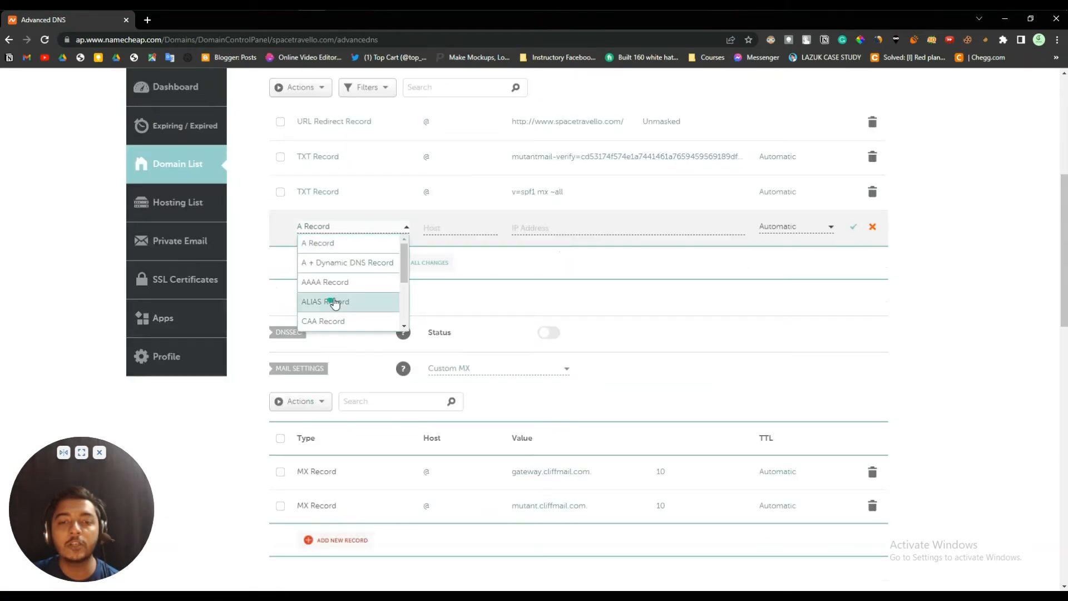
{"action": "scroll", "coordinate": [341, 288], "scroll_direction": "down", "scroll_amount": 4}
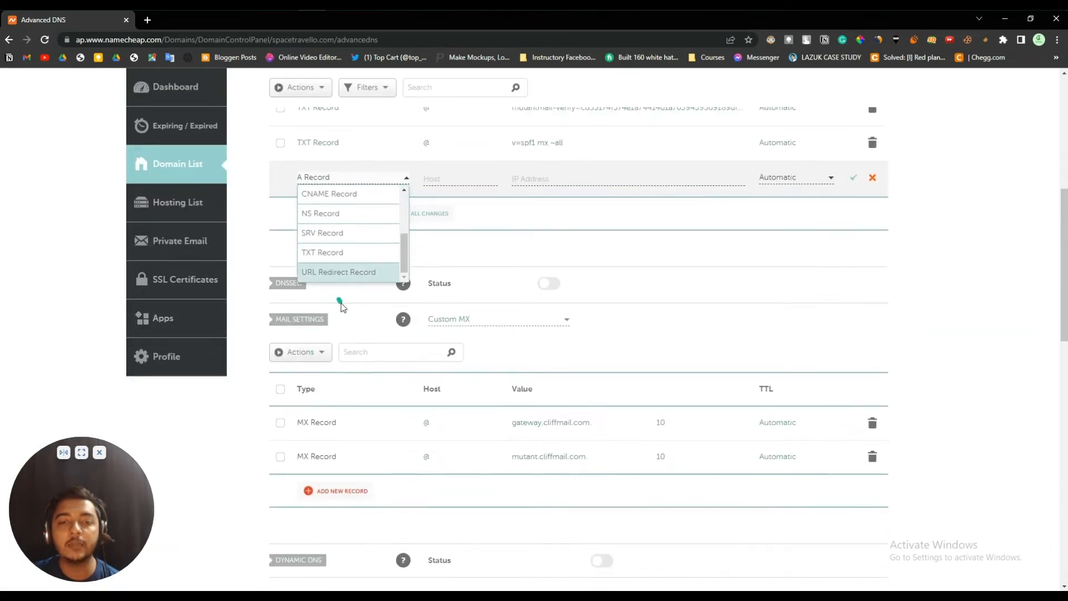
{"action": "scroll", "coordinate": [340, 305], "scroll_direction": "up", "scroll_amount": 2}
{"action": "left_click", "coordinate": [342, 305]}
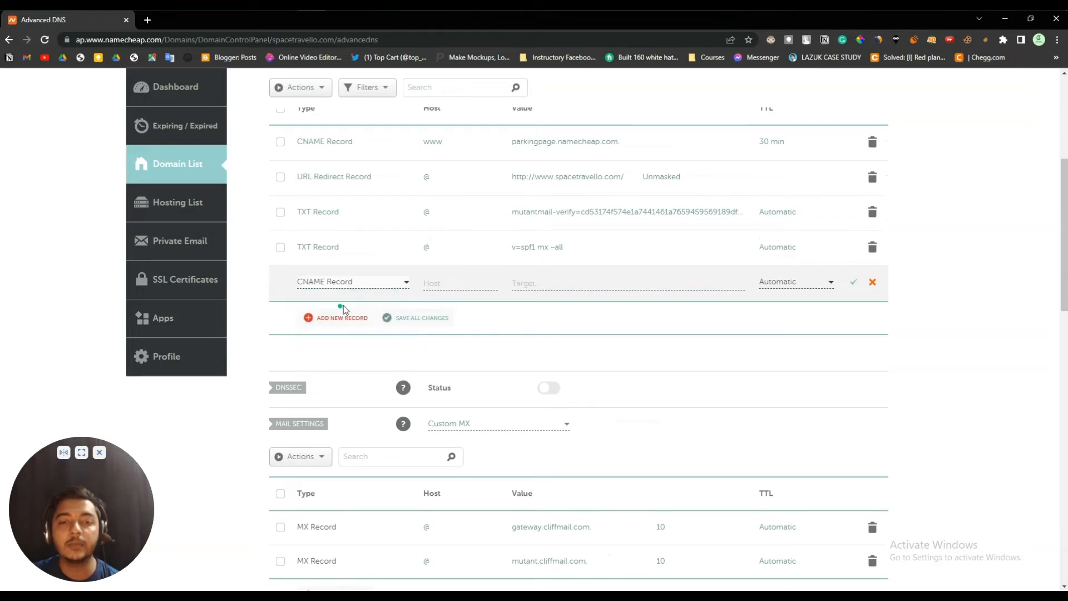
{"action": "left_click", "coordinate": [449, 283]}
{"action": "key", "text": "super+v"}
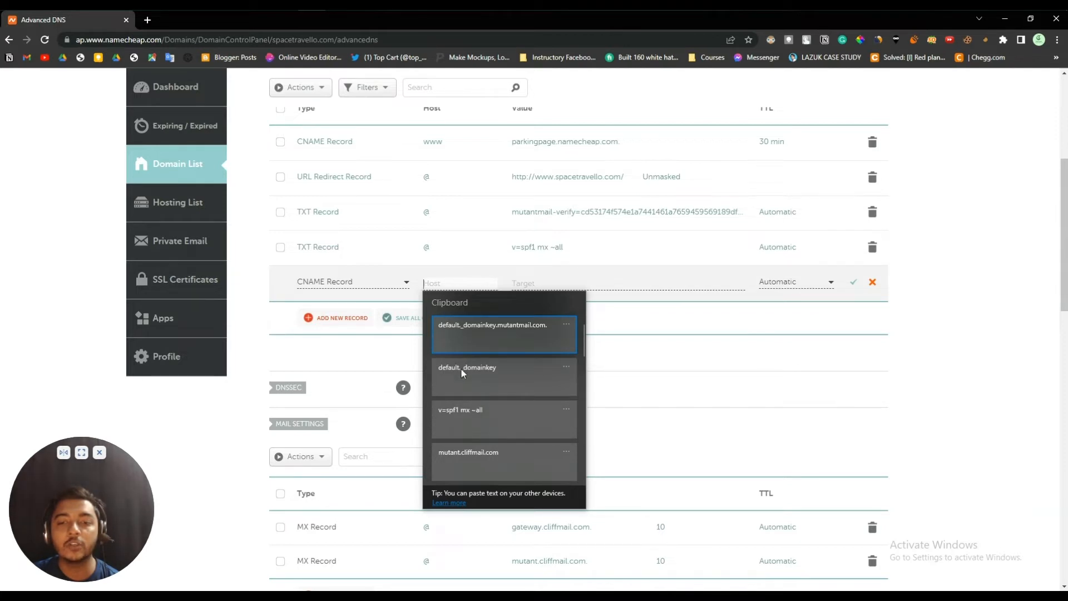
{"action": "left_click", "coordinate": [460, 369]}
{"action": "left_click", "coordinate": [544, 283]}
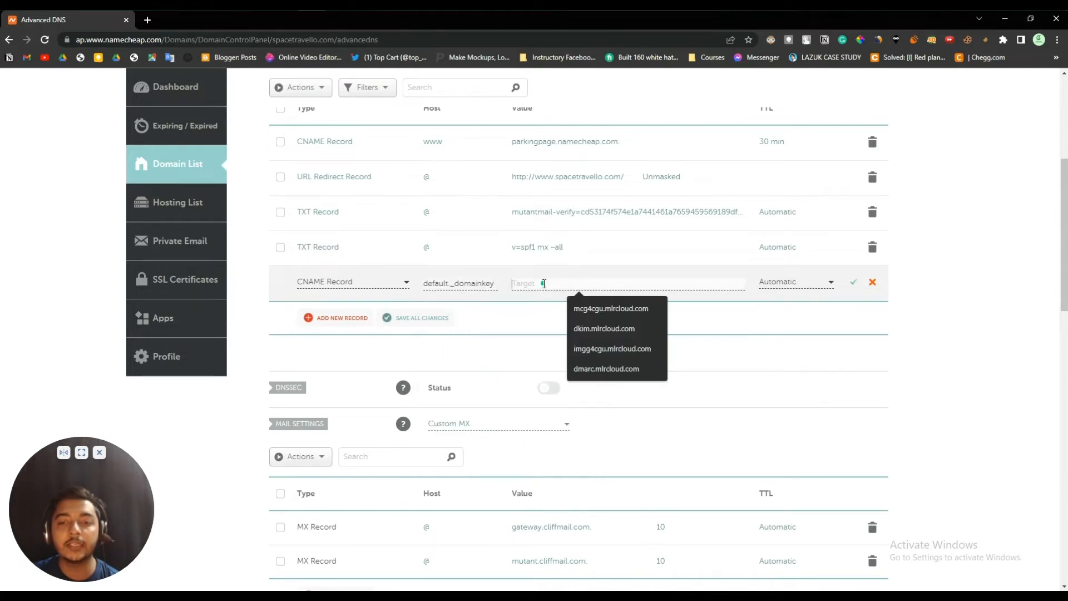
{"action": "key", "text": "super+v"}
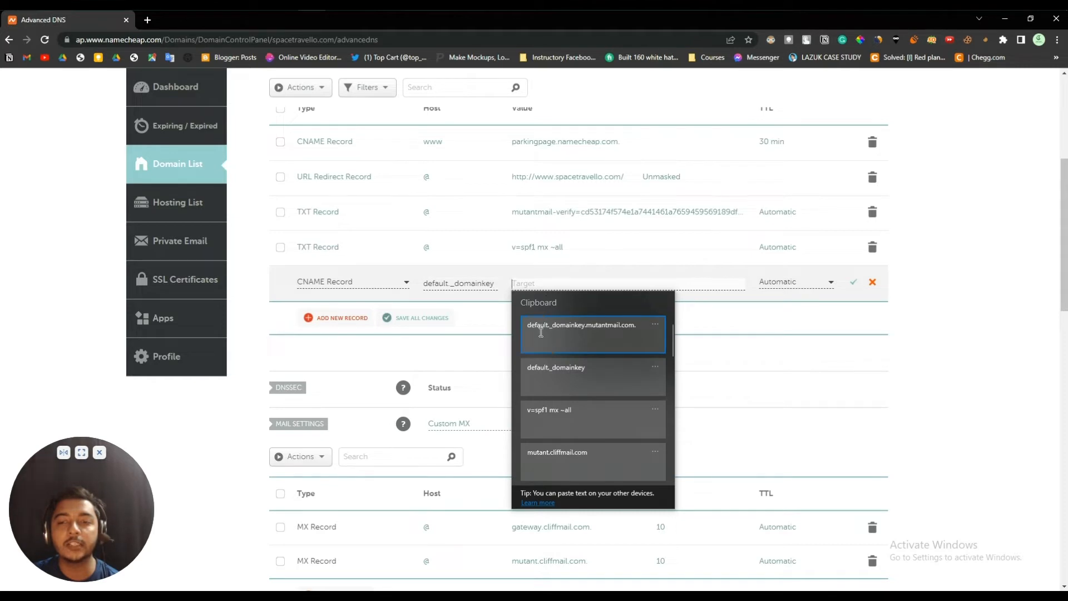
{"action": "left_click", "coordinate": [540, 331]}
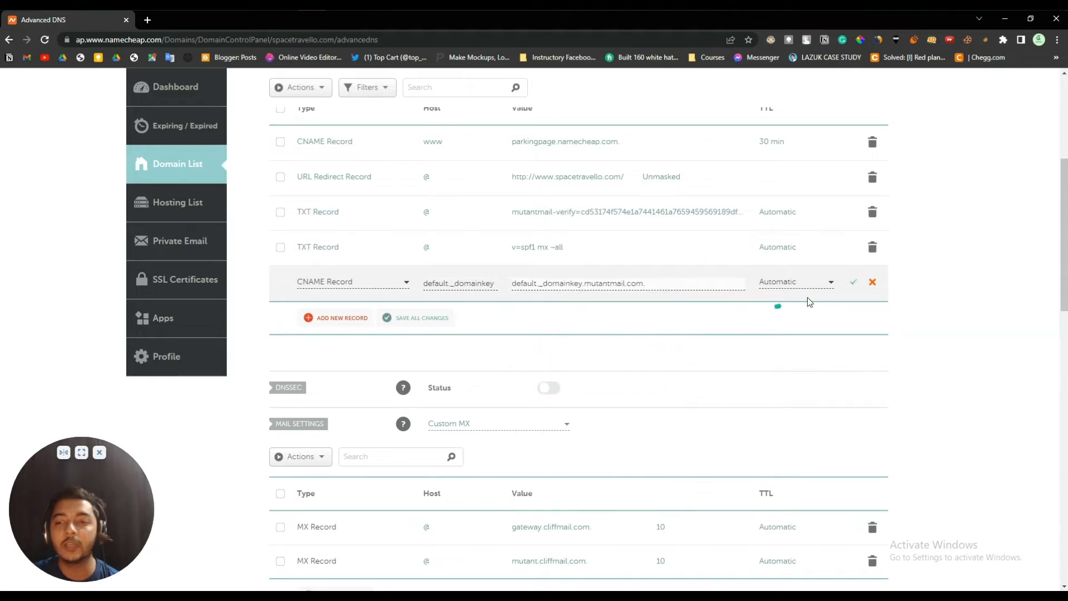
{"action": "left_click", "coordinate": [854, 283]}
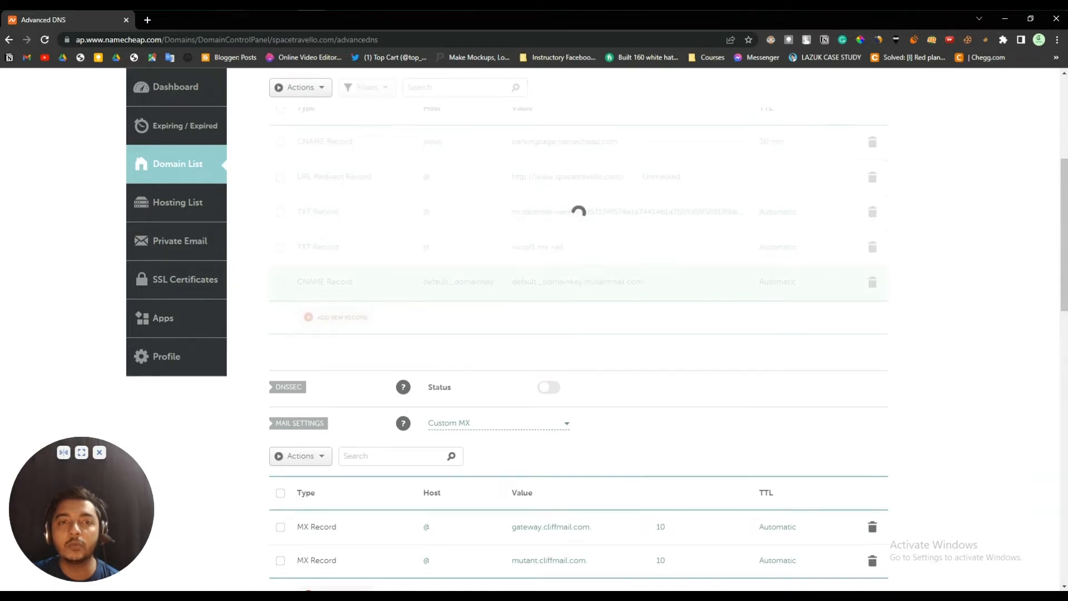
- In Mutant Mail, copy the DMARC host _dmarc and its value v=DMARC1; p=quarantine; adkim=s
{"action": "left_click", "coordinate": [250, 66]}
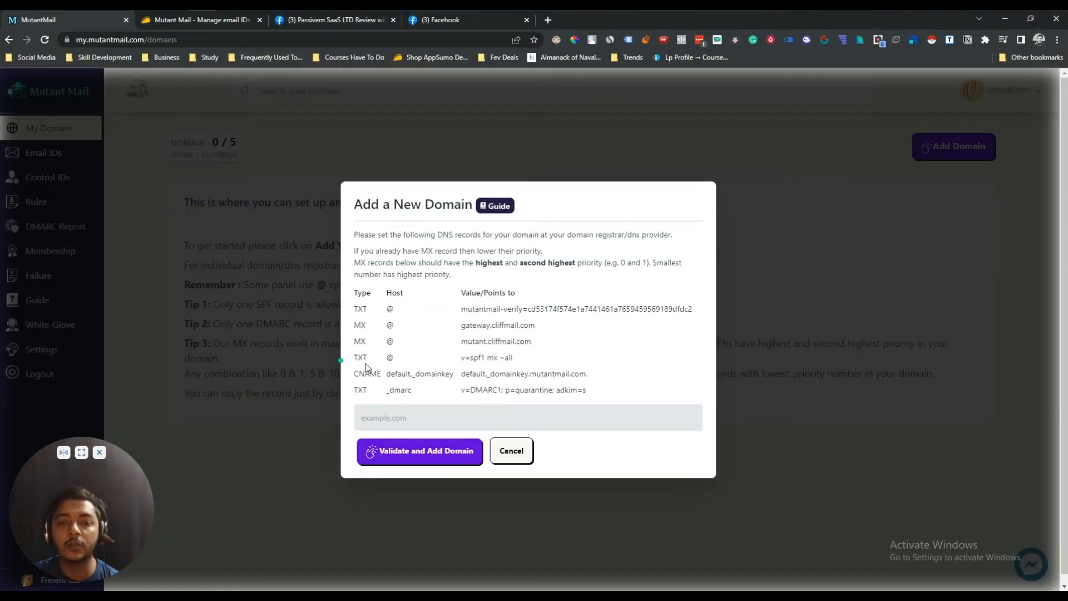
{"action": "left_click_drag", "start_coordinate": [355, 392], "coordinate": [394, 397]}
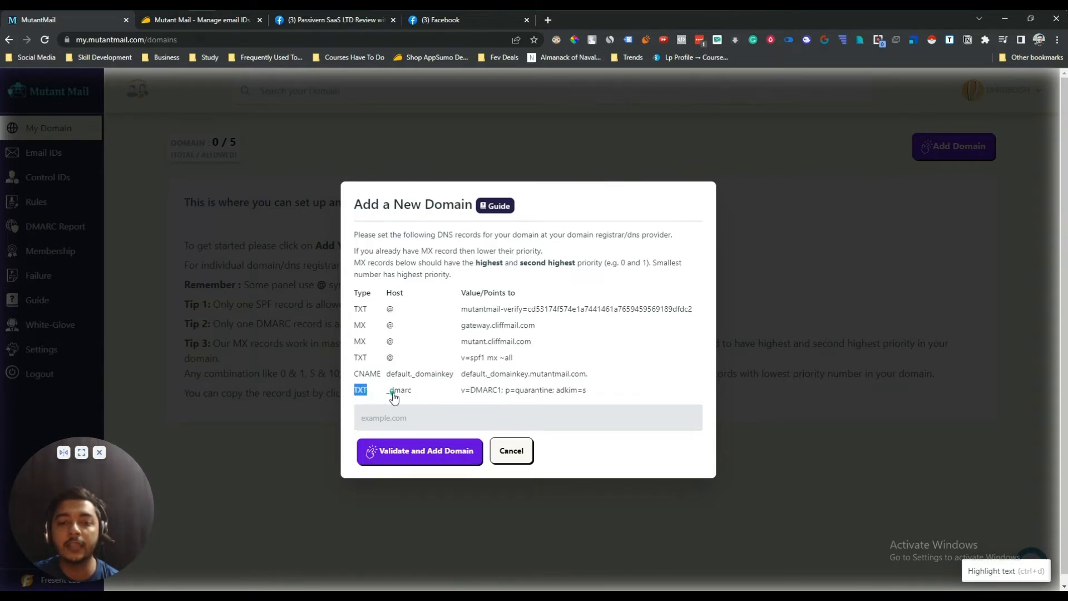
{"action": "left_click", "coordinate": [393, 398]}
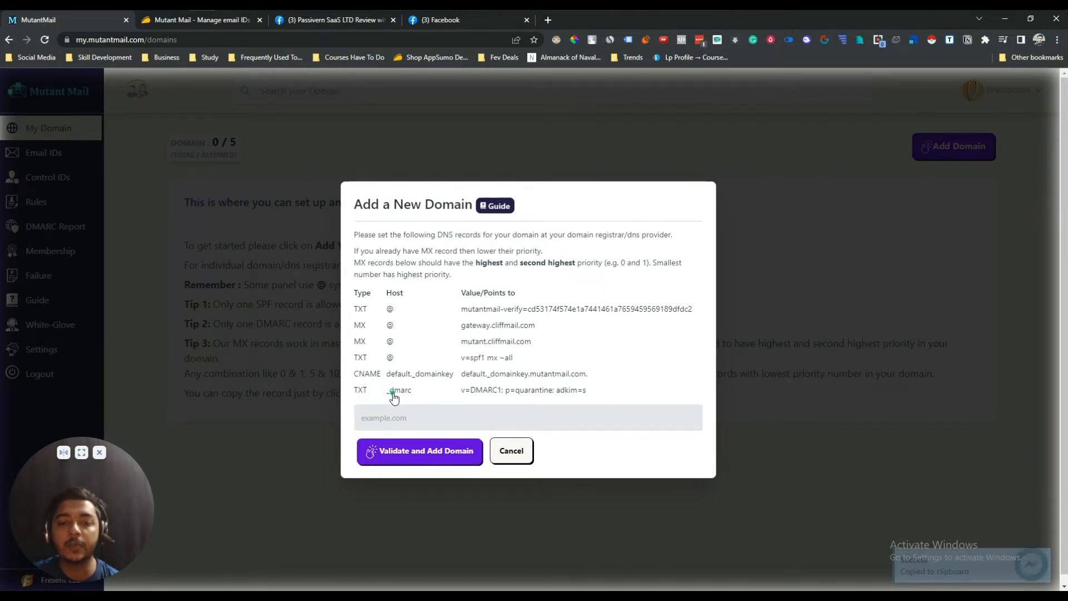
{"action": "left_click", "coordinate": [477, 397]}
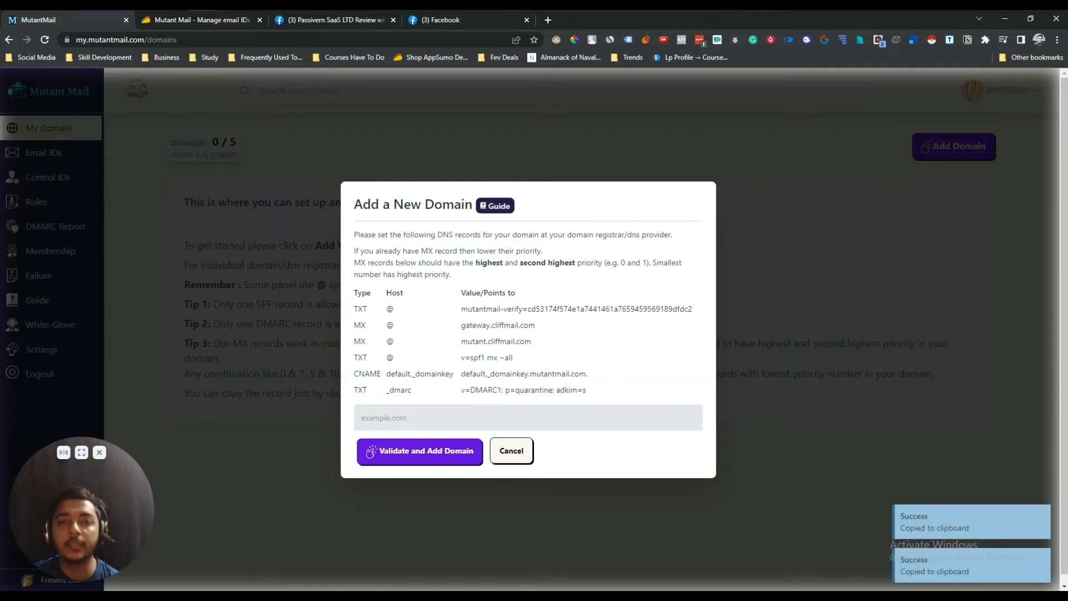
- Back in Namecheap's DNS settings, add another empty host record row
{"action": "left_click", "coordinate": [312, 6]}
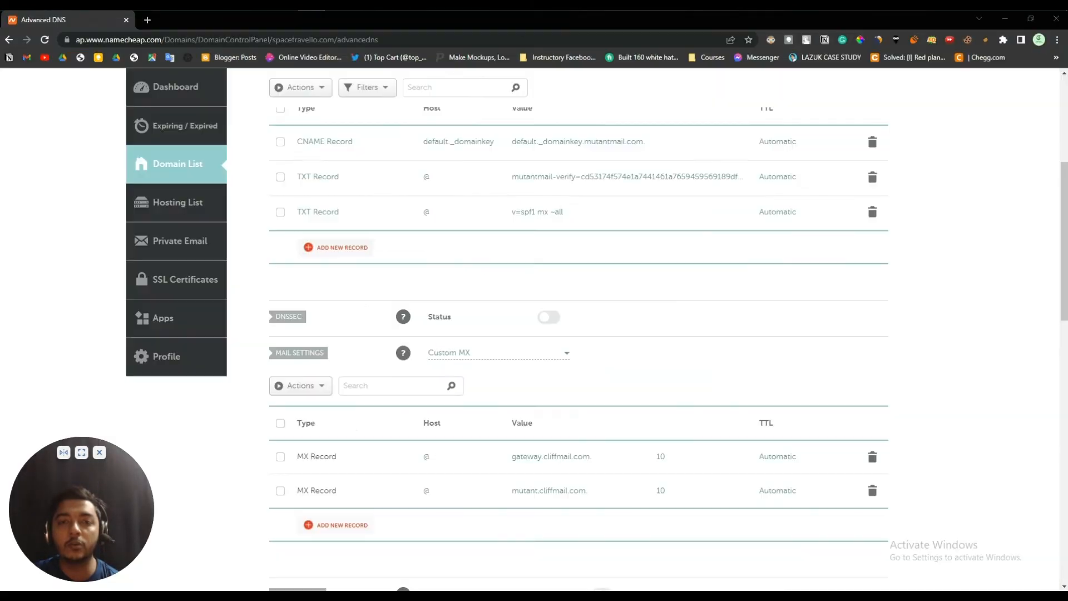
{"action": "left_click", "coordinate": [330, 248]}
{"action": "scroll", "coordinate": [325, 312], "scroll_direction": "down", "scroll_amount": 3}
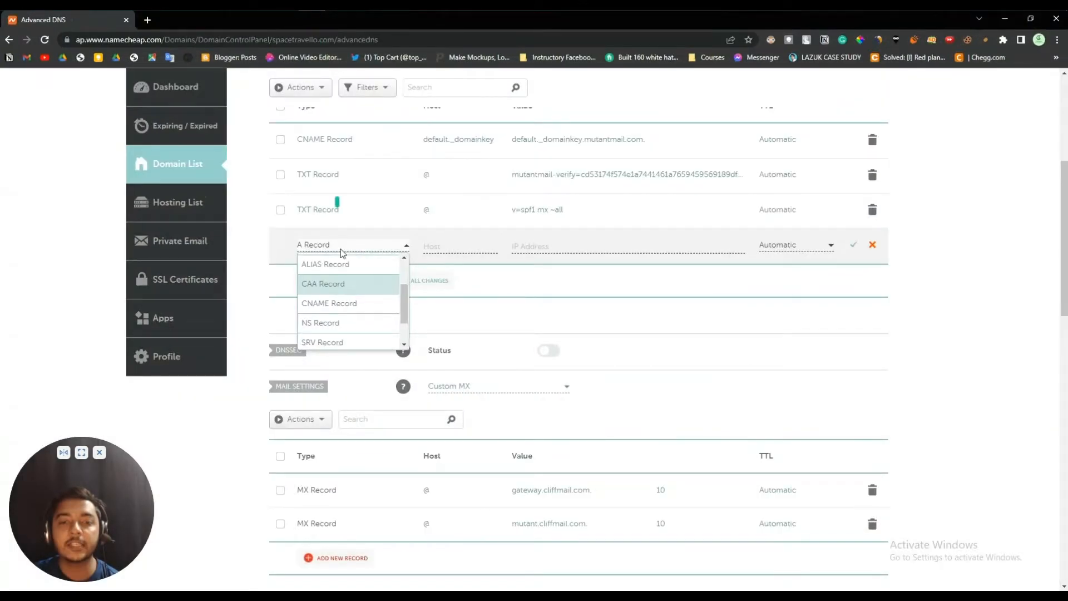
- Save a TXT record at host _dmarc with value v=DMARC1; p=quarantine; adkim=s
{"action": "scroll", "coordinate": [331, 308], "scroll_direction": "down", "scroll_amount": 2}
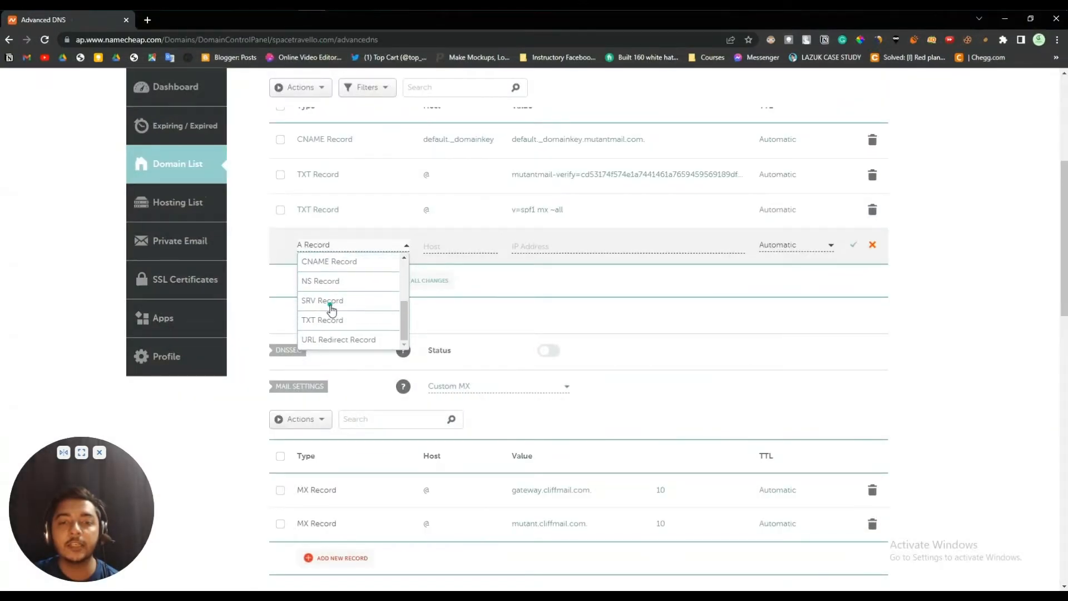
{"action": "left_click", "coordinate": [339, 323]}
{"action": "left_click", "coordinate": [439, 247]}
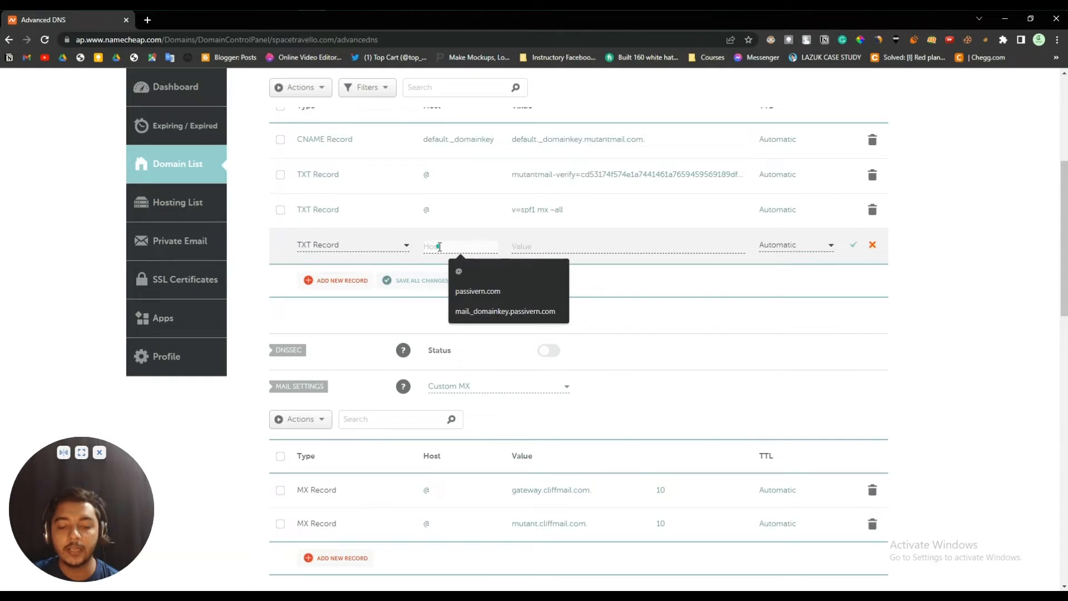
{"action": "key", "text": "super+v"}
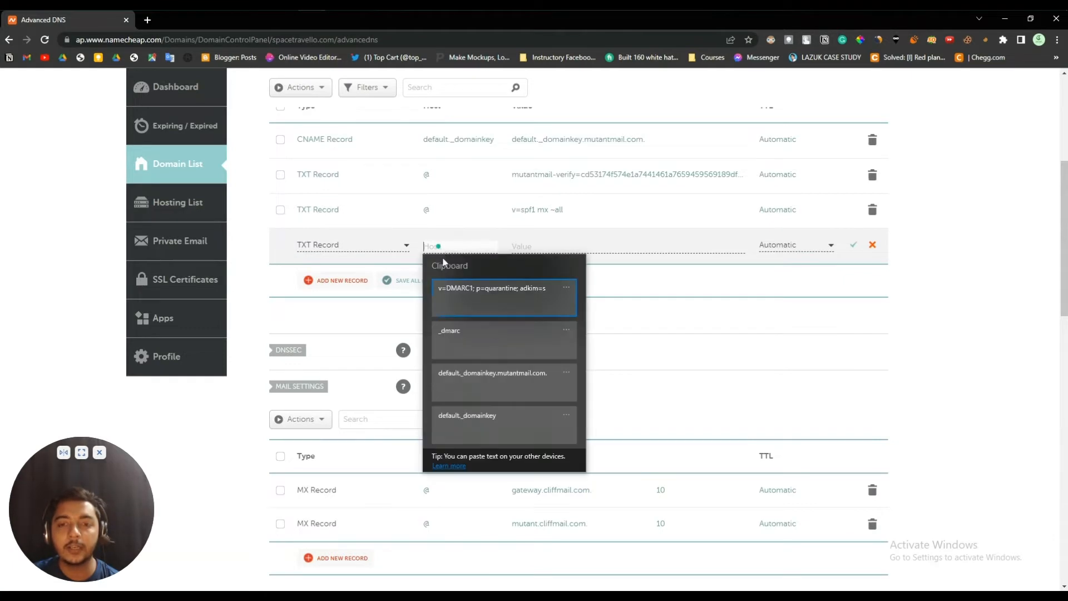
{"action": "left_click", "coordinate": [477, 340]}
{"action": "scroll", "coordinate": [493, 326], "scroll_direction": "up", "scroll_amount": 2}
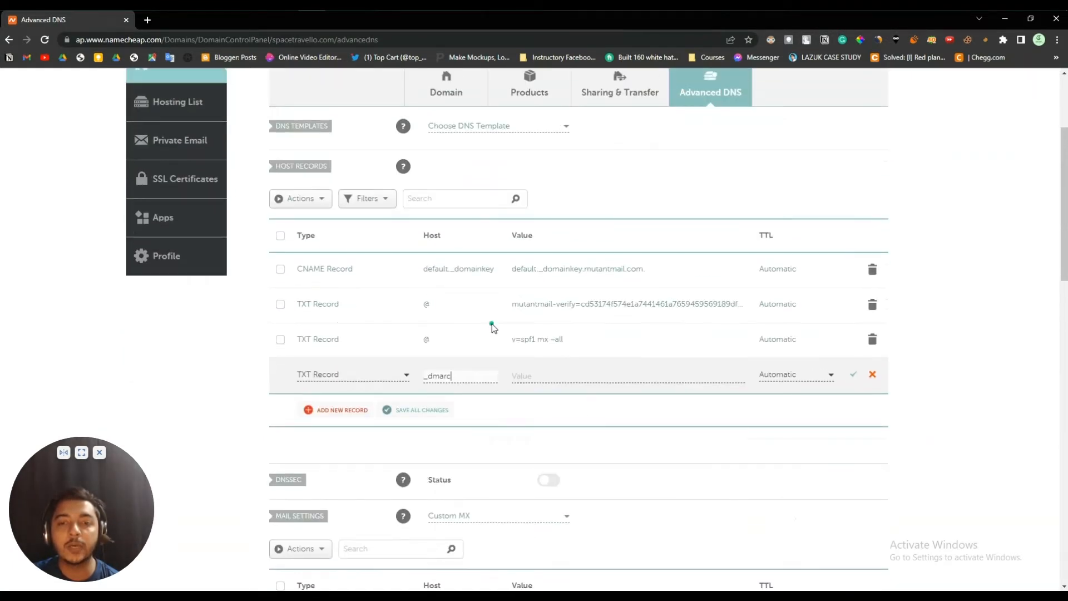
{"action": "left_click", "coordinate": [574, 377]}
{"action": "key", "text": "super+v"}
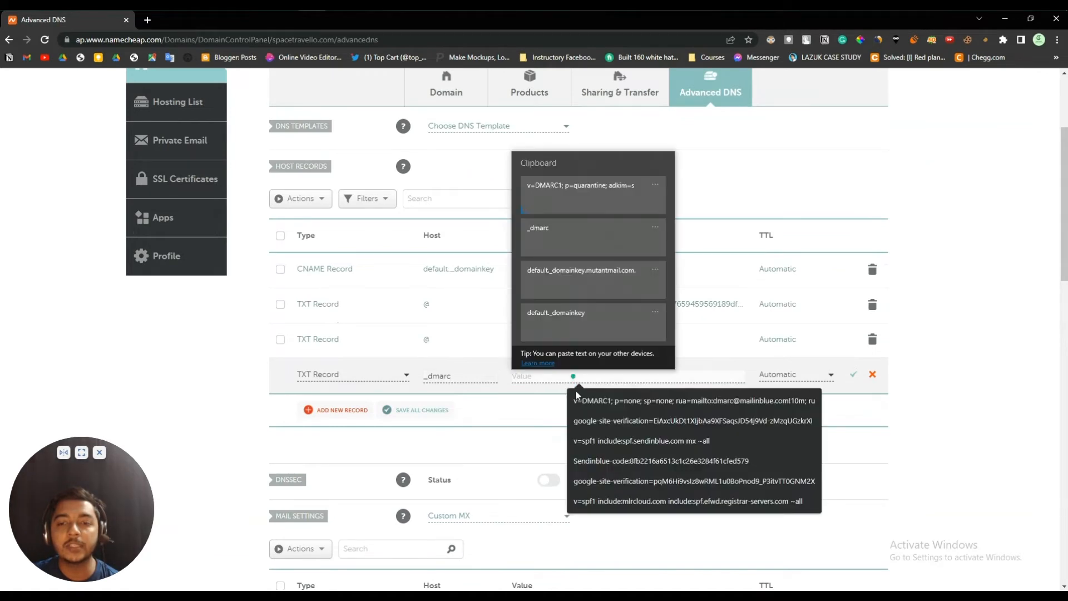
{"action": "left_click", "coordinate": [580, 195]}
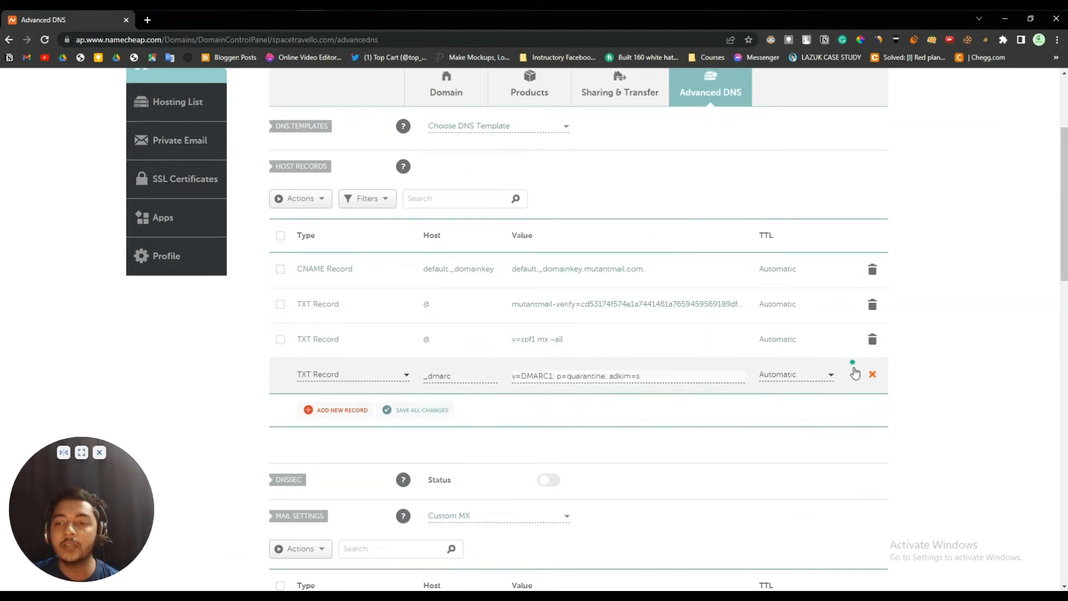
{"action": "left_click", "coordinate": [855, 373]}
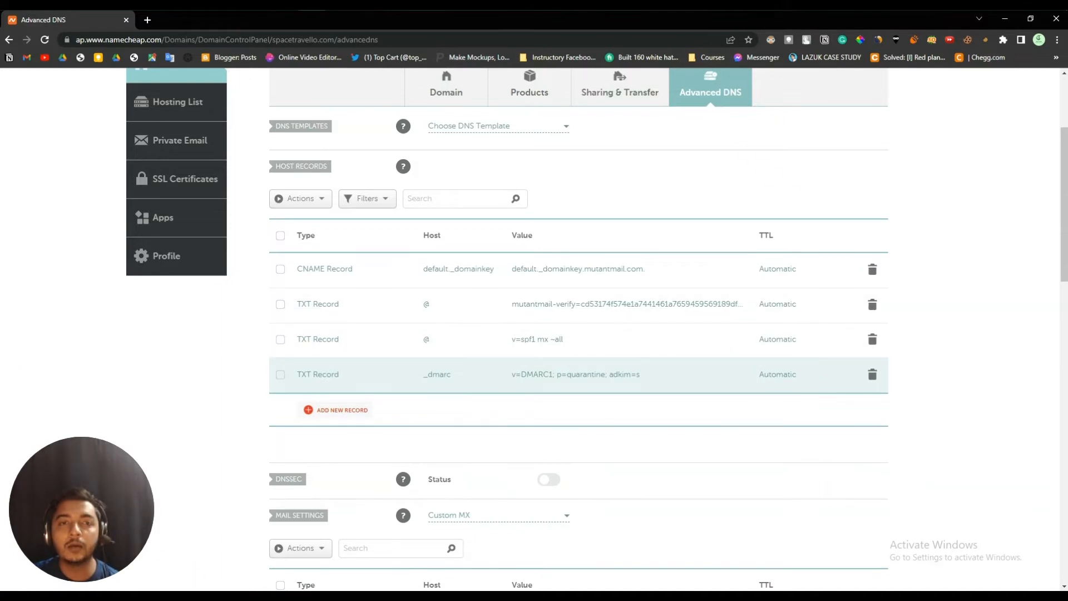
{"action": "key", "text": "alt+Tab"}
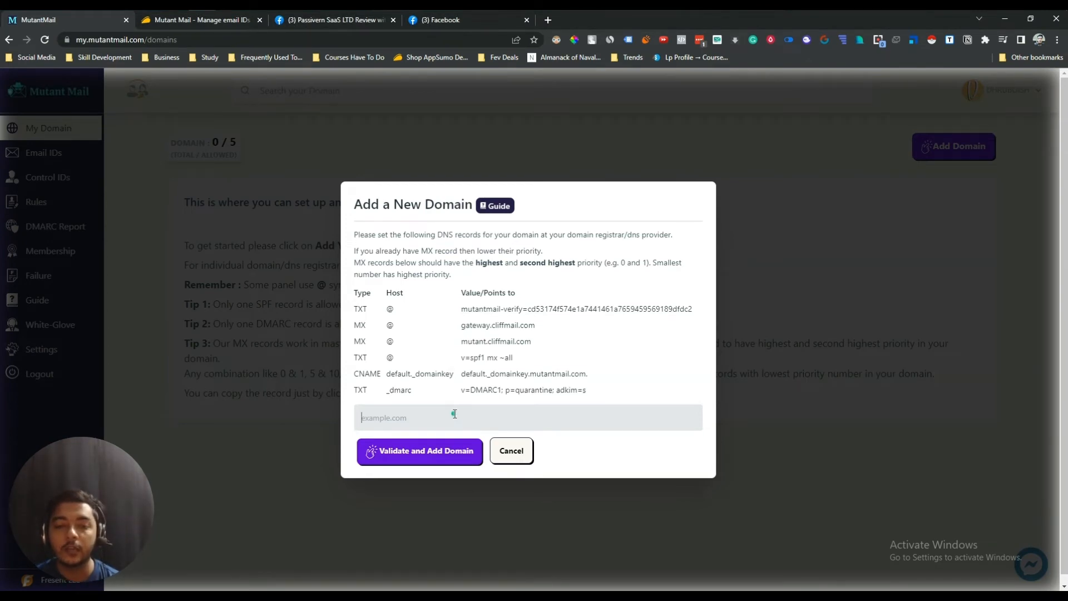
- Enter spacetravello.com as the new domain, copy the name, then validate and add it
{"action": "type", "text": "space"}
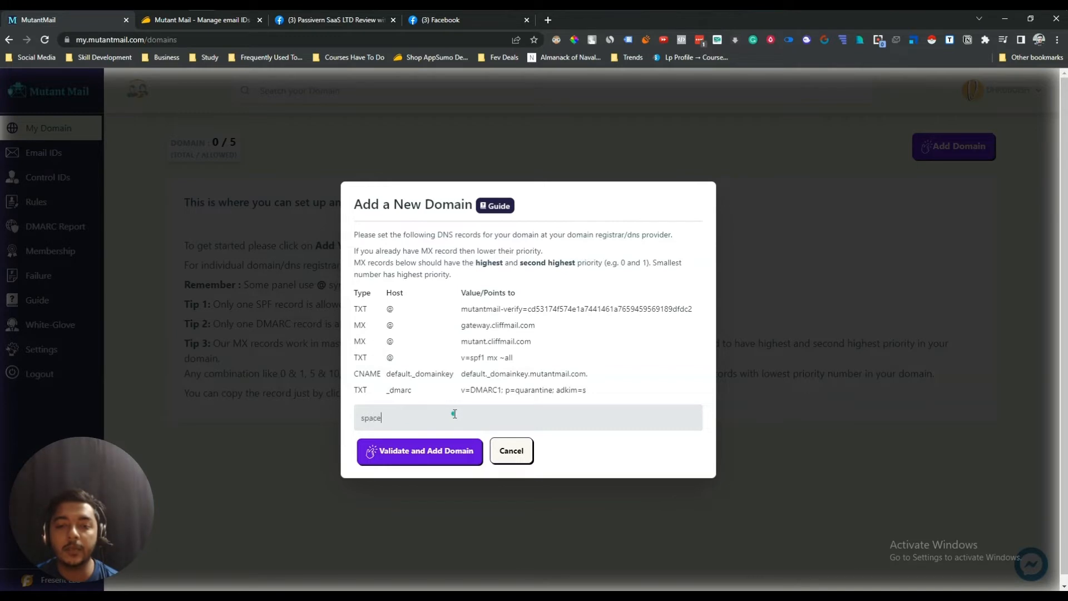
{"action": "type", "text": "travello.com"}
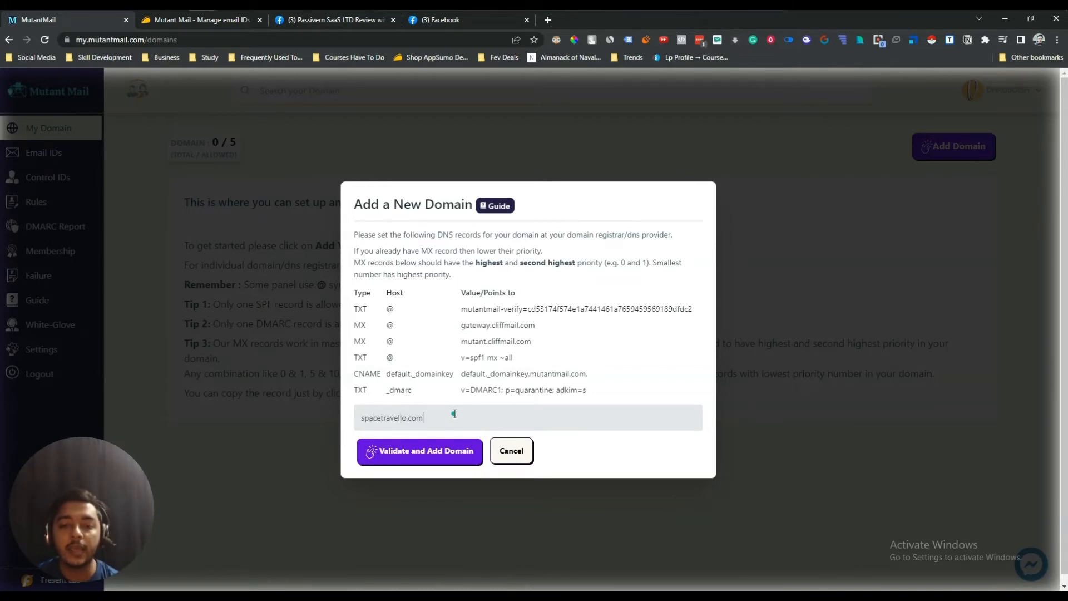
{"action": "triple_click", "coordinate": [454, 413]}
{"action": "right_click", "coordinate": [455, 414]}
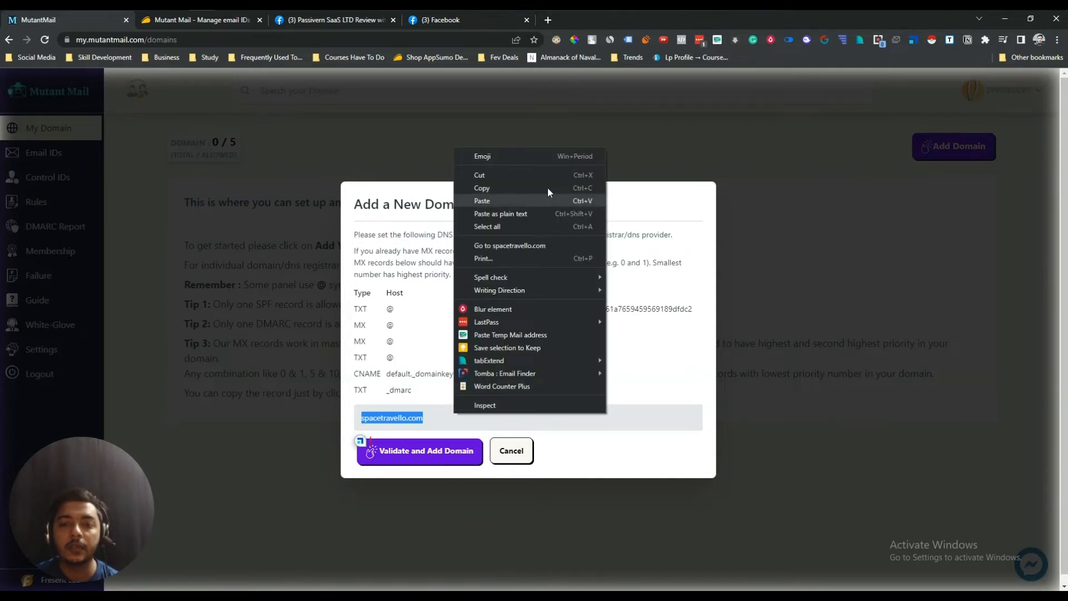
{"action": "left_click", "coordinate": [535, 187]}
{"action": "left_click", "coordinate": [477, 415]}
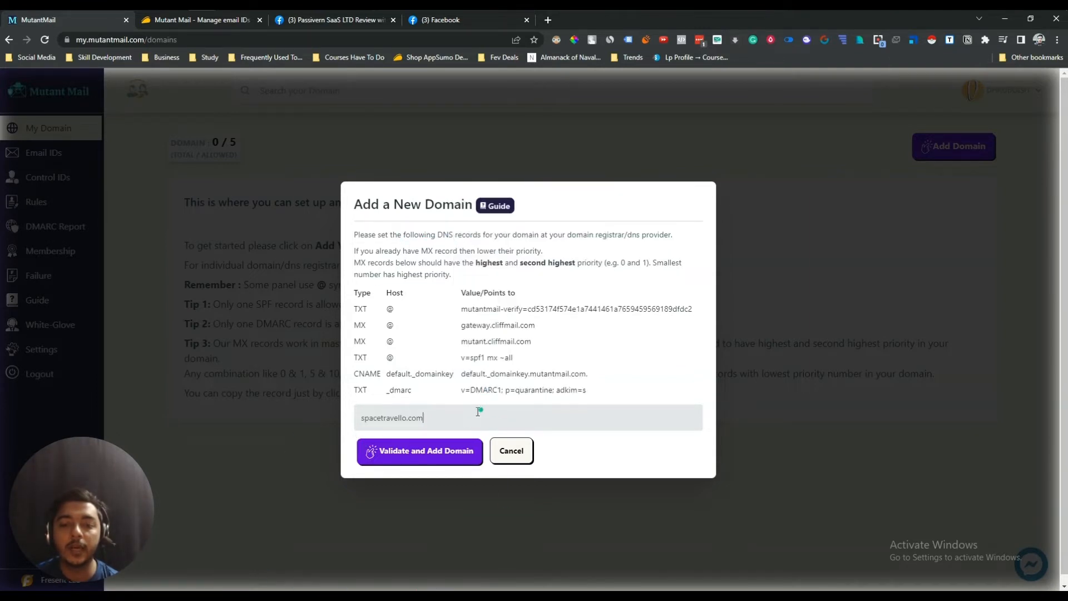
{"action": "left_click", "coordinate": [433, 452]}
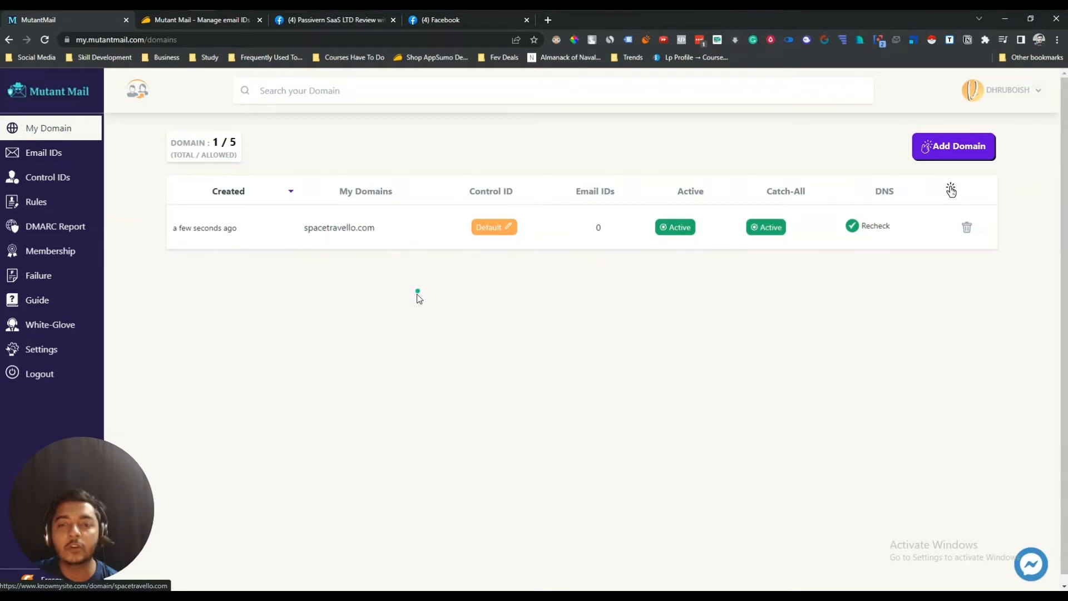
- Open the Email IDs page showing the single existing cliffmail.com address
{"action": "left_click", "coordinate": [50, 158]}
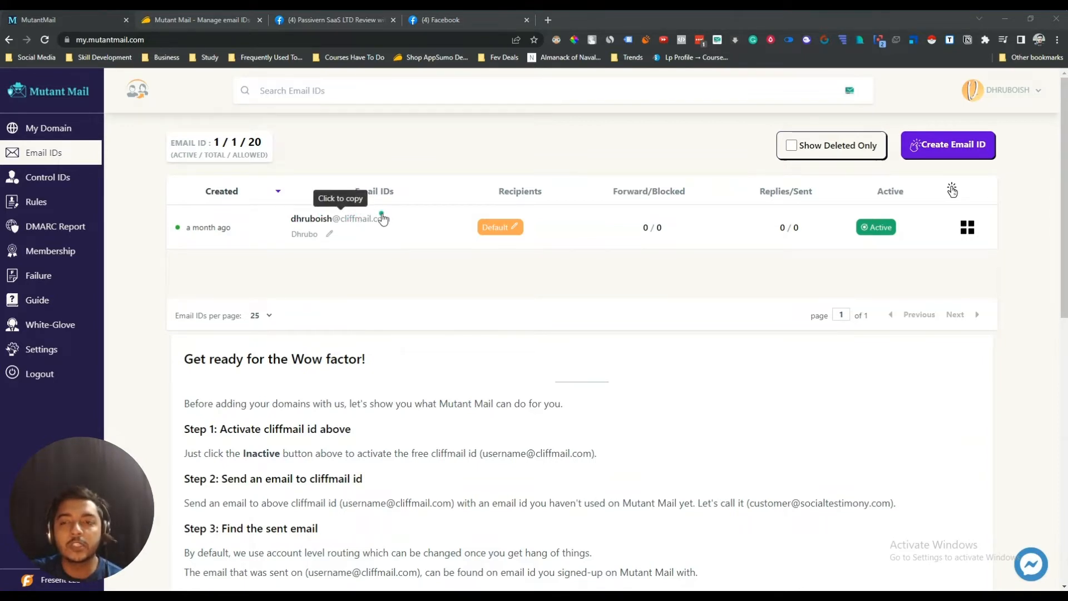
- Create a Random Characters email ID on spacetravello.com with the listed address as recipient
{"action": "left_click", "coordinate": [971, 150]}
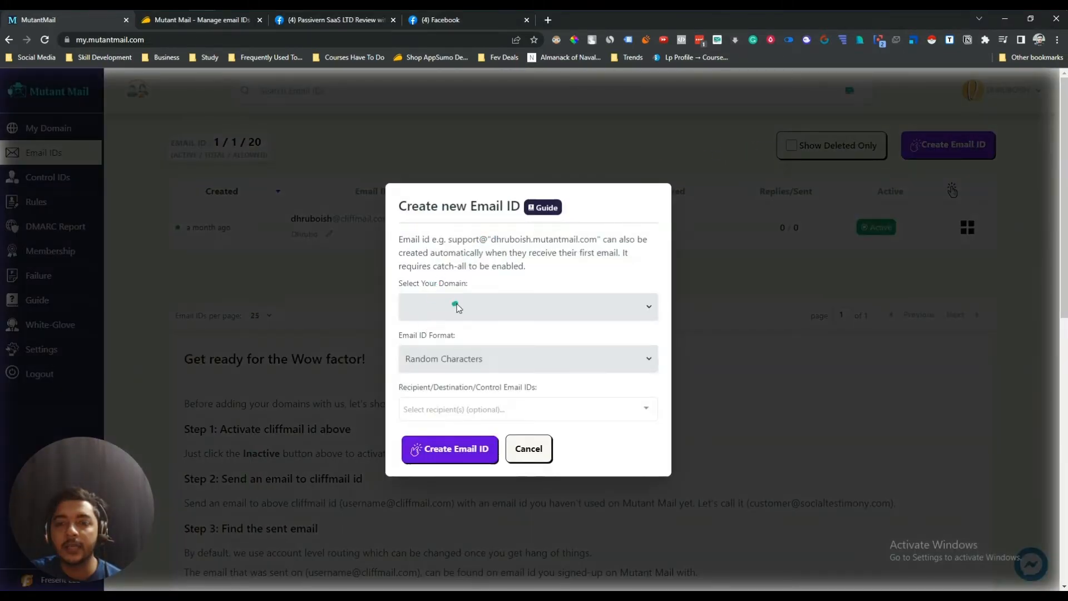
{"action": "left_click", "coordinate": [458, 307]}
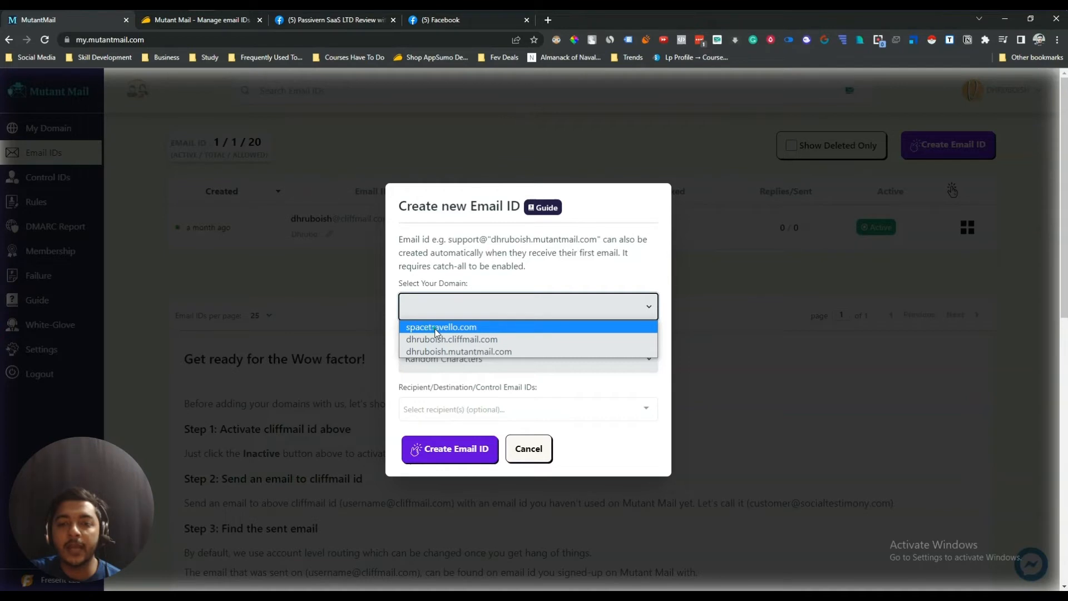
{"action": "left_click", "coordinate": [436, 328]}
{"action": "left_click", "coordinate": [444, 358]}
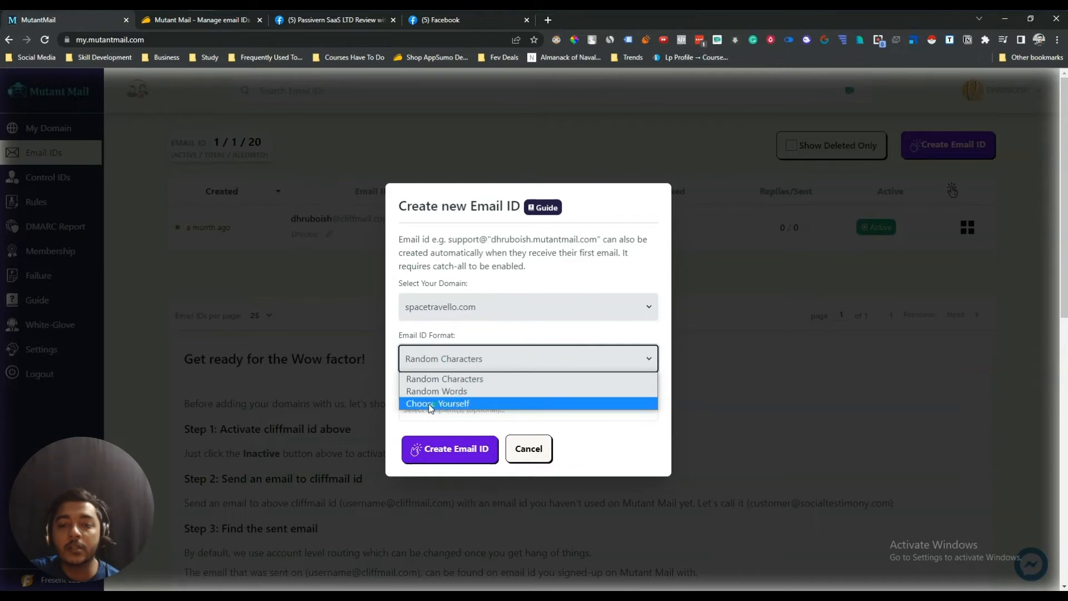
{"action": "left_click", "coordinate": [446, 405]}
{"action": "left_click", "coordinate": [445, 387]}
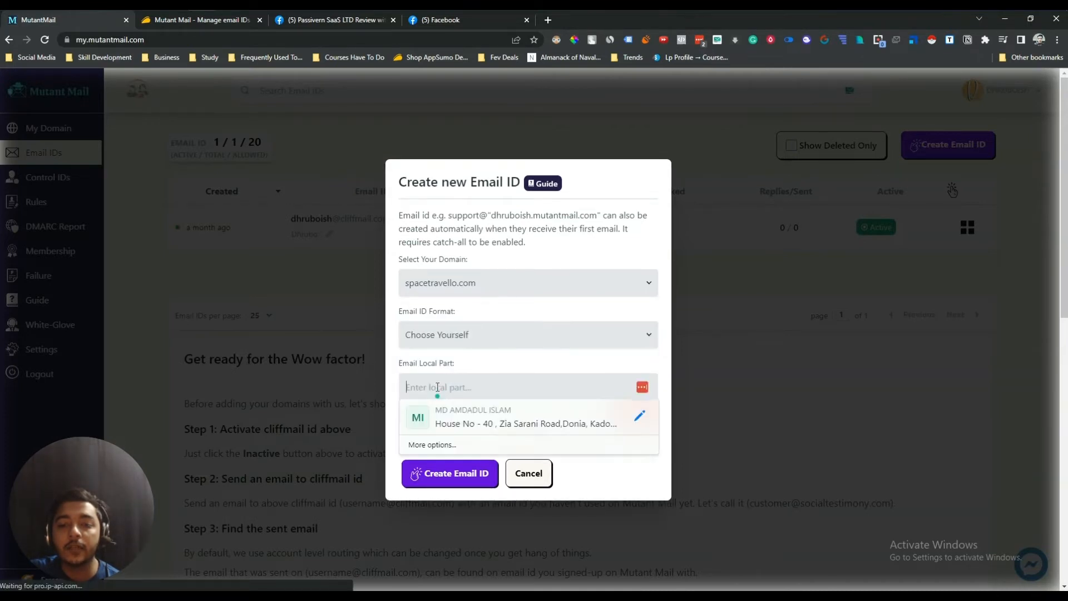
{"action": "left_click", "coordinate": [462, 367]}
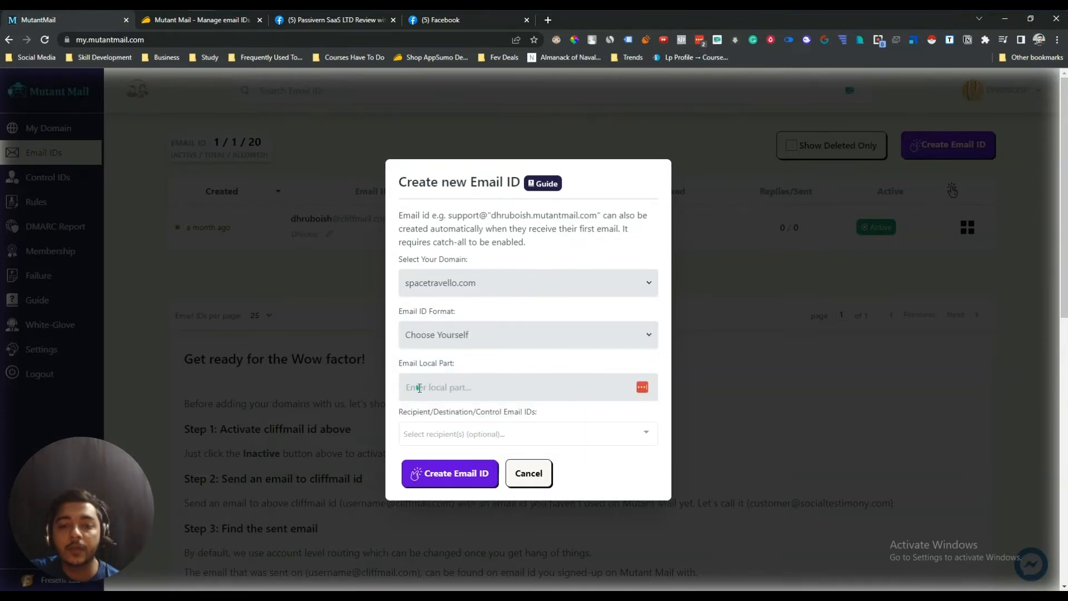
{"action": "left_click", "coordinate": [448, 347]}
{"action": "left_click", "coordinate": [437, 359]}
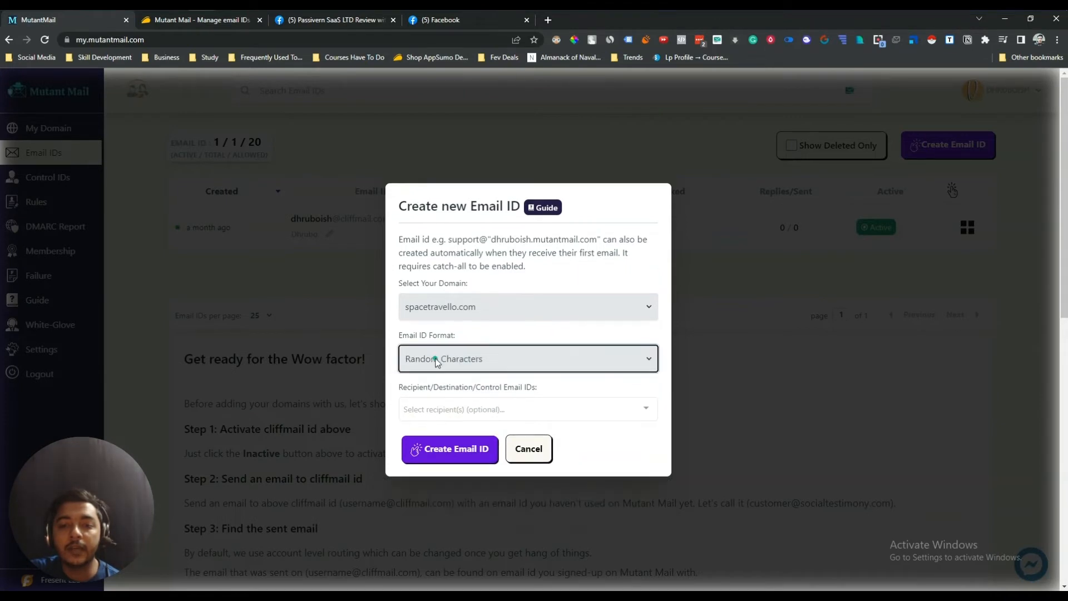
{"action": "left_click", "coordinate": [433, 407]}
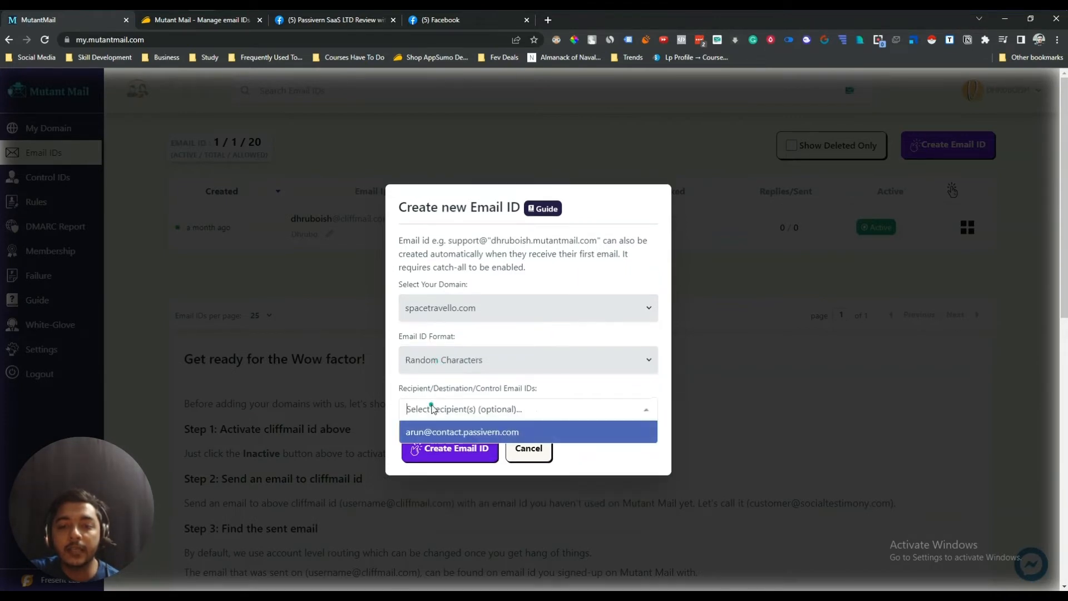
{"action": "left_click", "coordinate": [430, 433]}
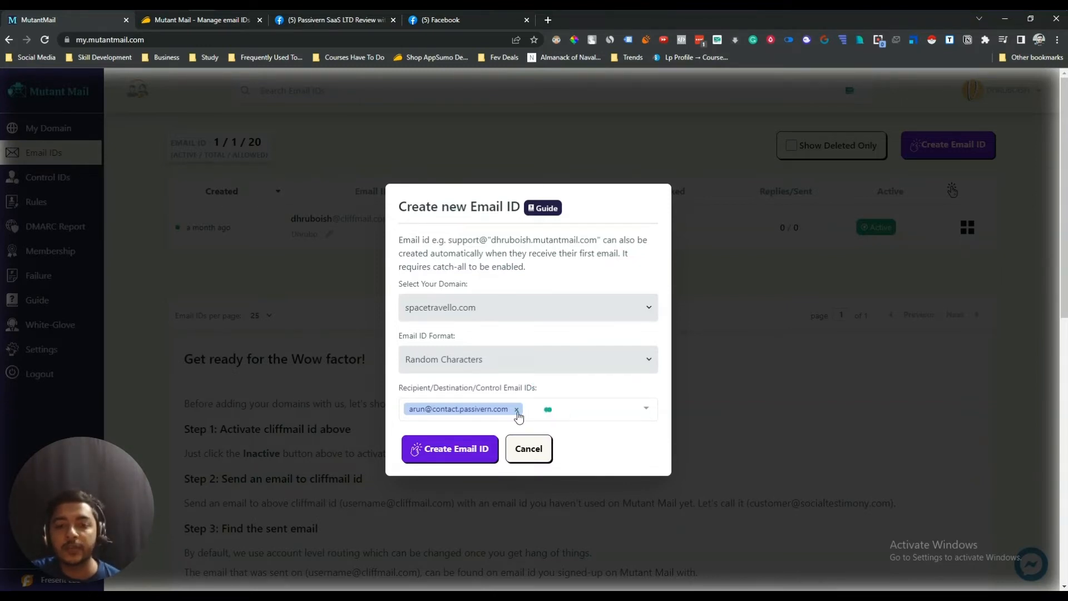
{"action": "left_click", "coordinate": [457, 454]}
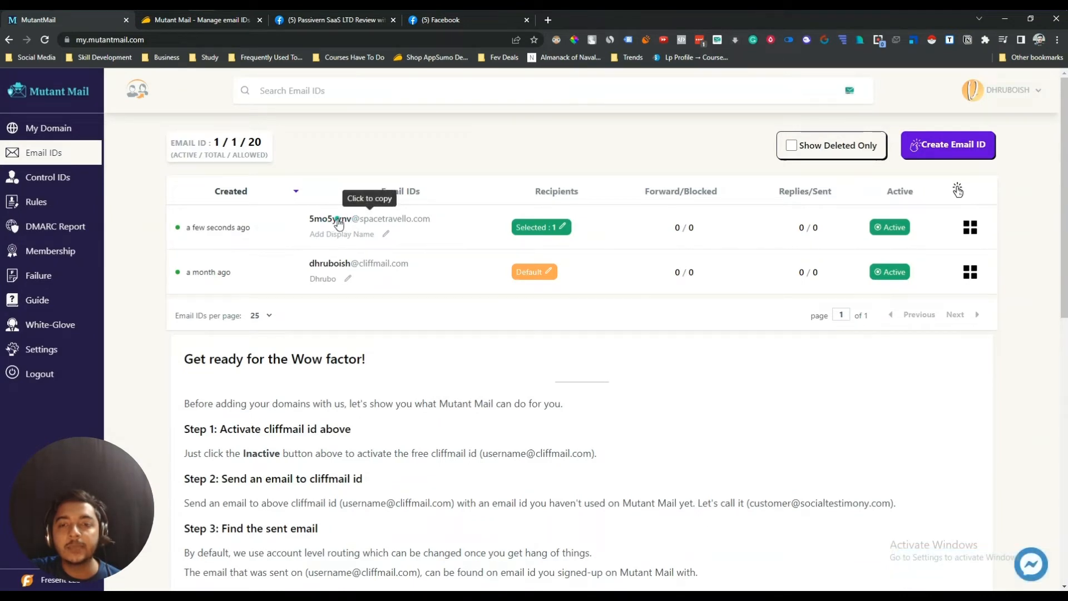
{"action": "left_click_drag", "start_coordinate": [310, 221], "coordinate": [355, 228]}
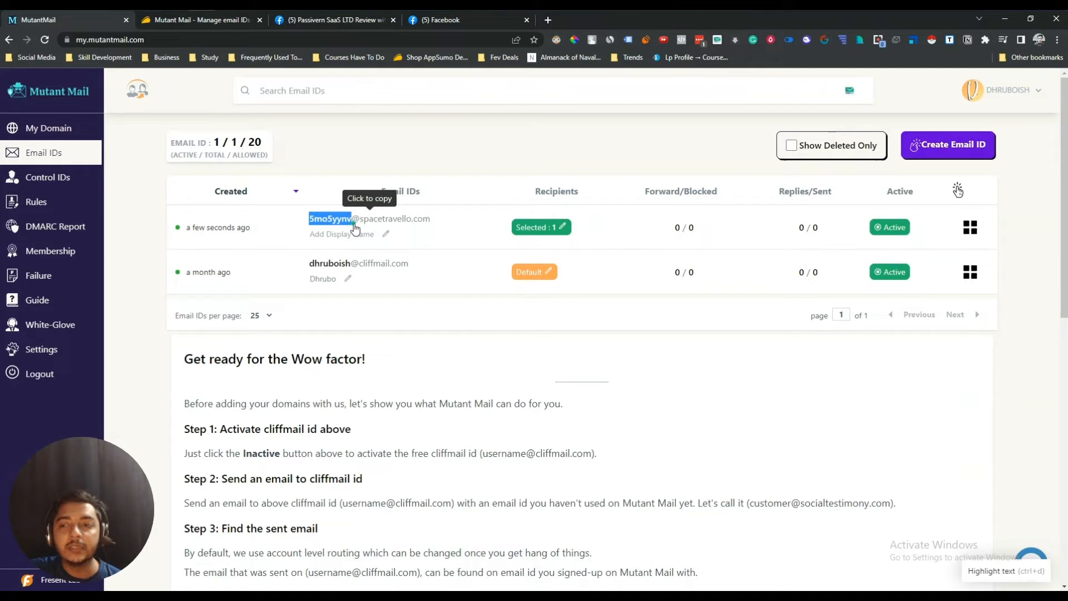
{"action": "left_click", "coordinate": [365, 149]}
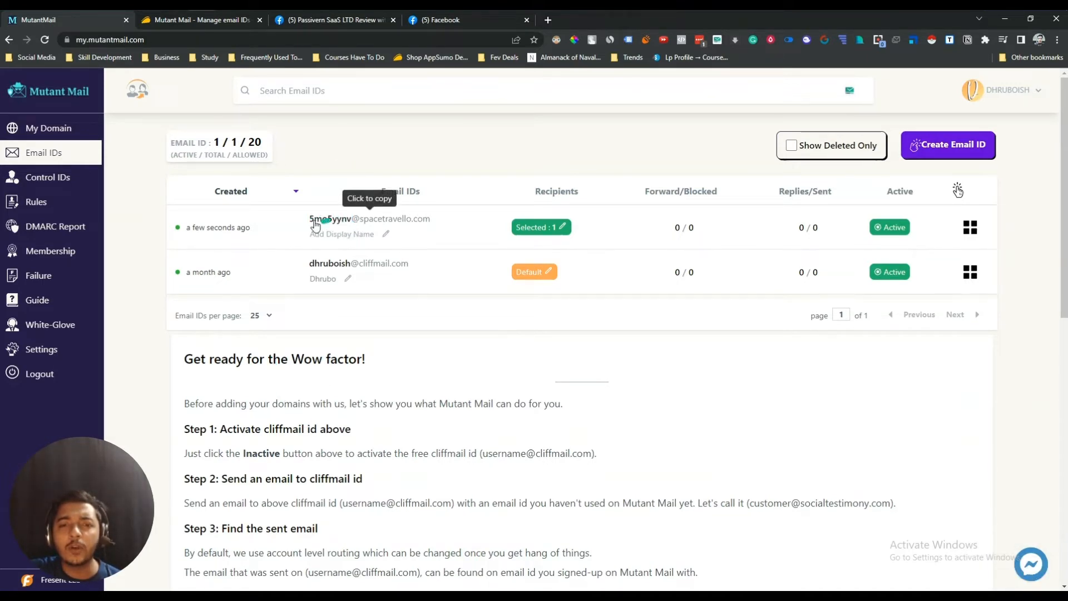
{"action": "left_click", "coordinate": [966, 153]}
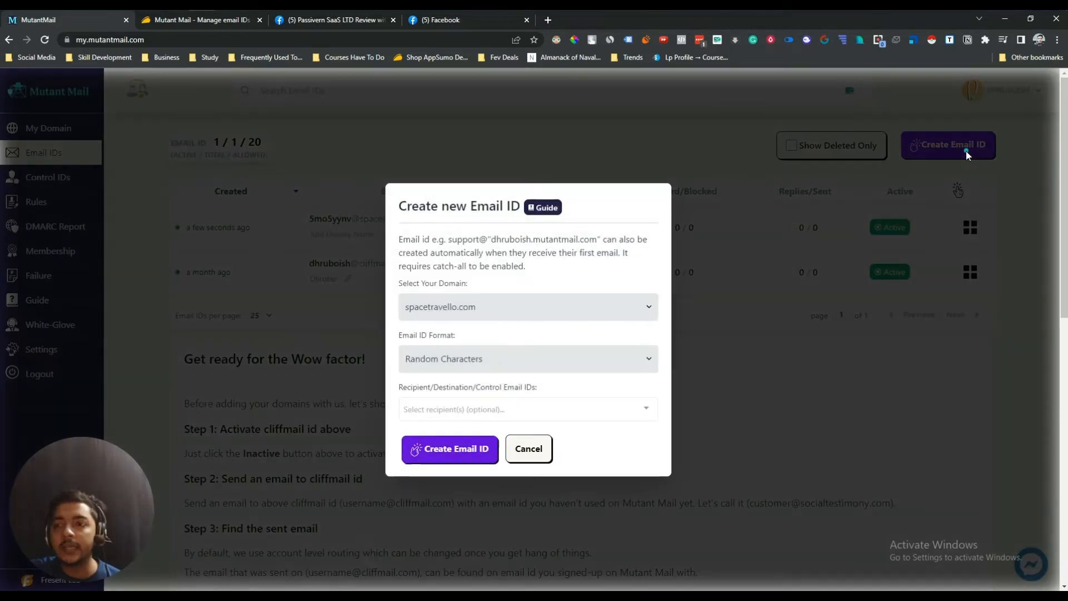
{"action": "left_click", "coordinate": [495, 306]}
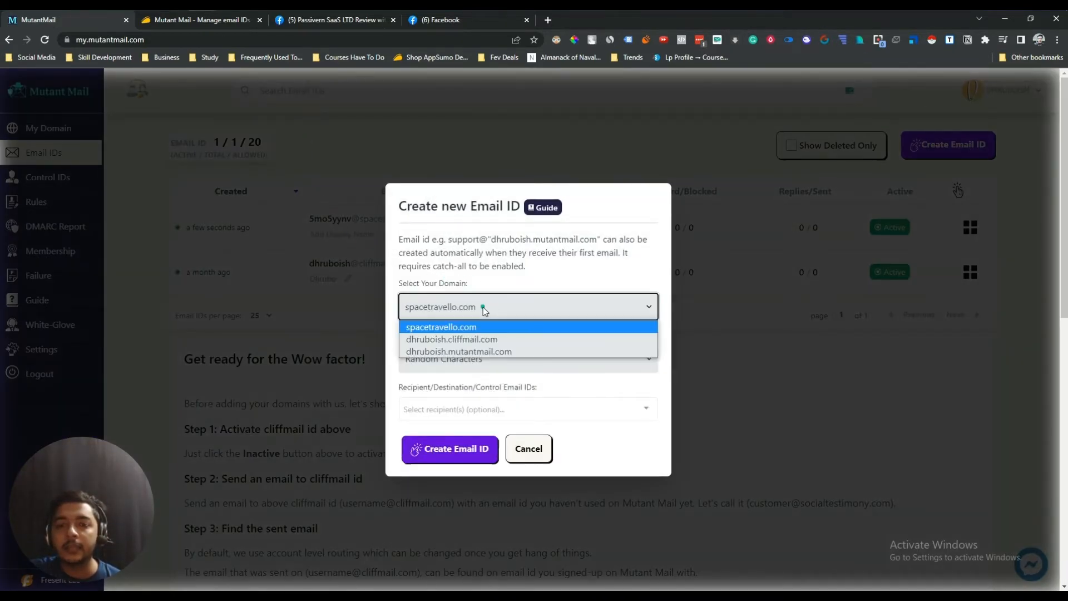
{"action": "left_click", "coordinate": [453, 325]}
{"action": "left_click", "coordinate": [428, 360]}
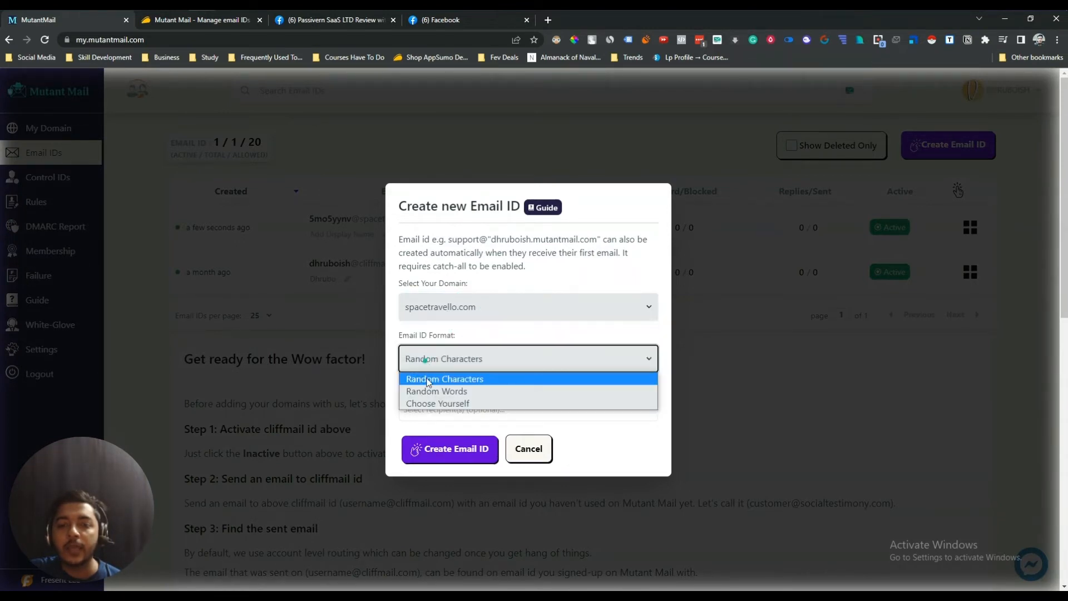
{"action": "left_click", "coordinate": [430, 404]}
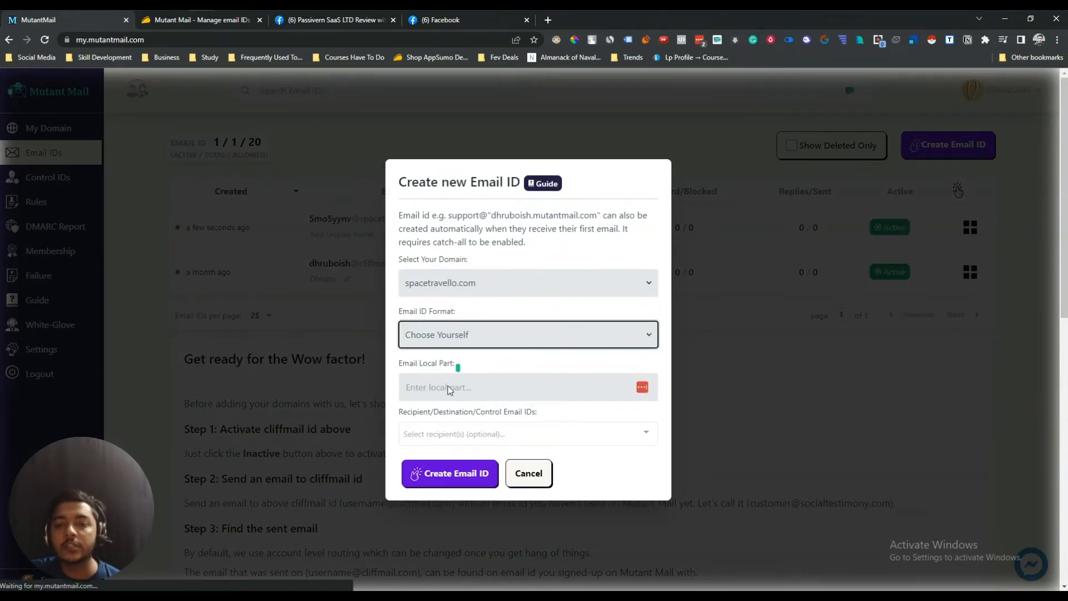
{"action": "left_click", "coordinate": [447, 387]}
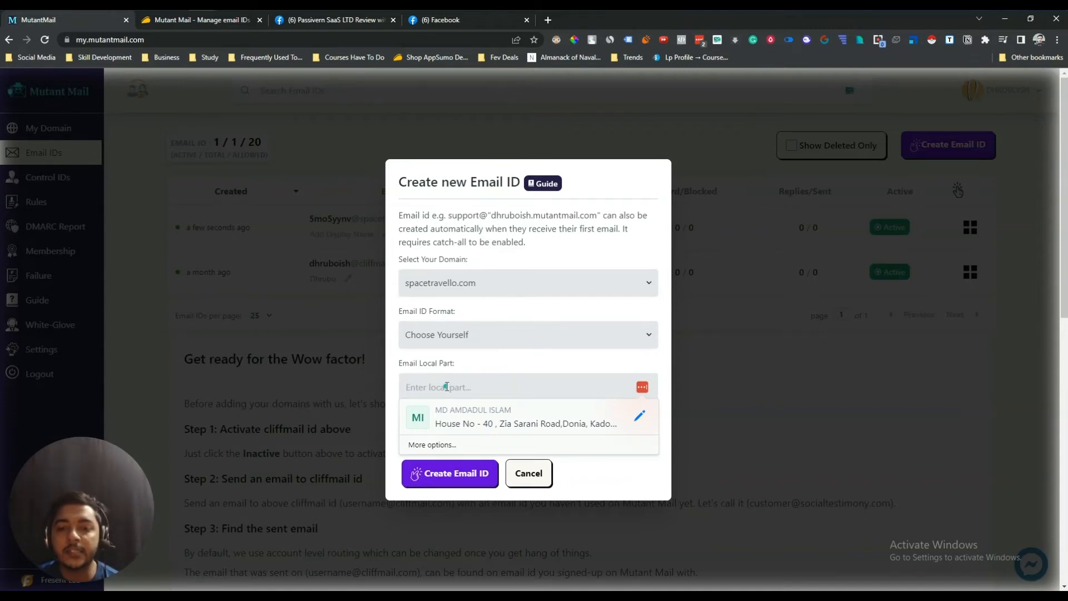
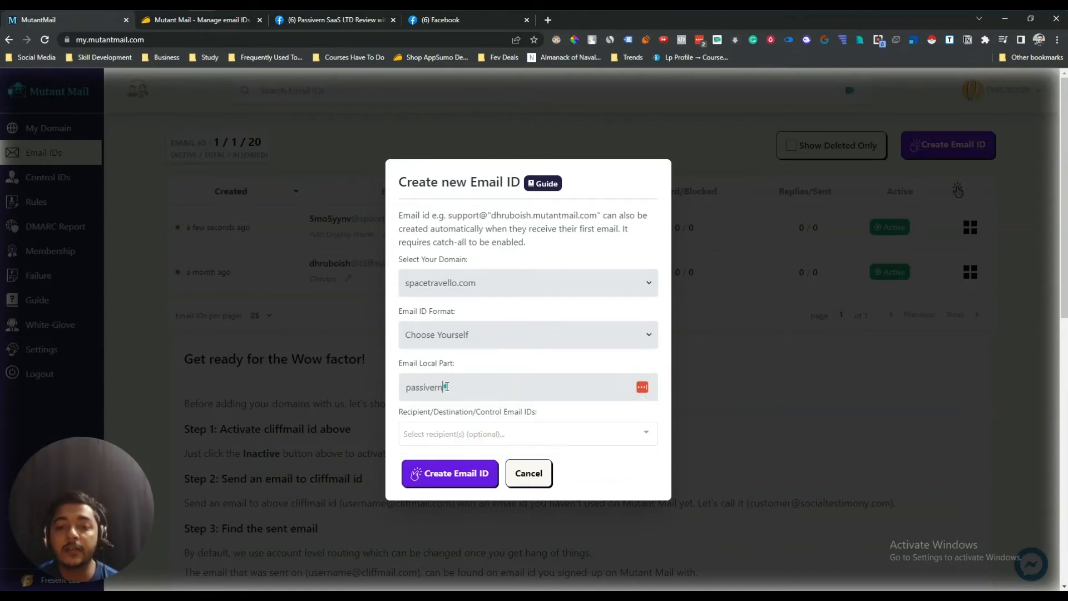
{"action": "left_click", "coordinate": [486, 430]}
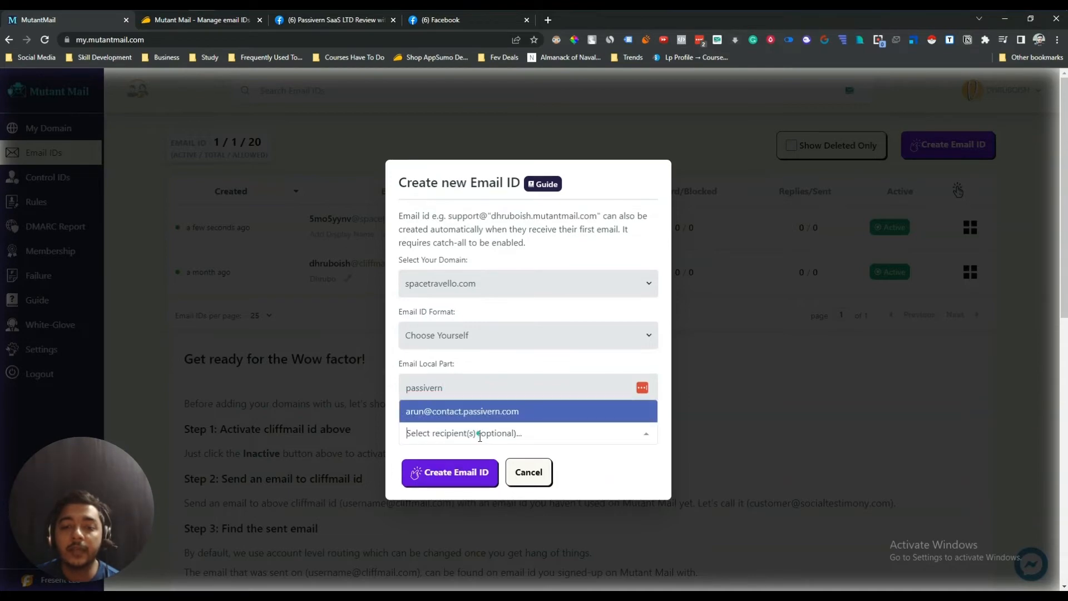
{"action": "left_click", "coordinate": [433, 412]}
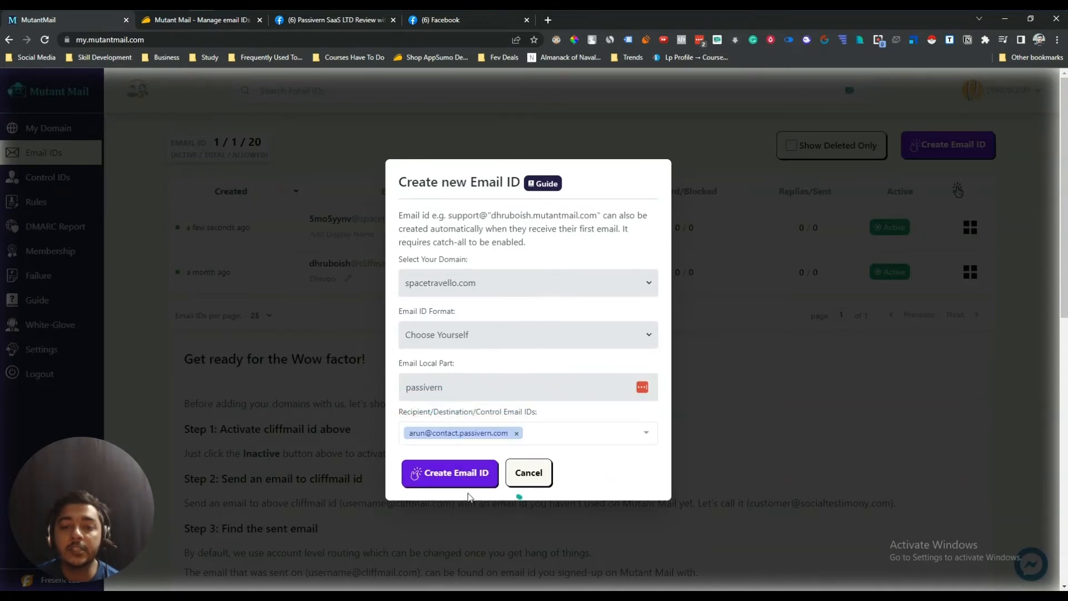
{"action": "left_click", "coordinate": [451, 474]}
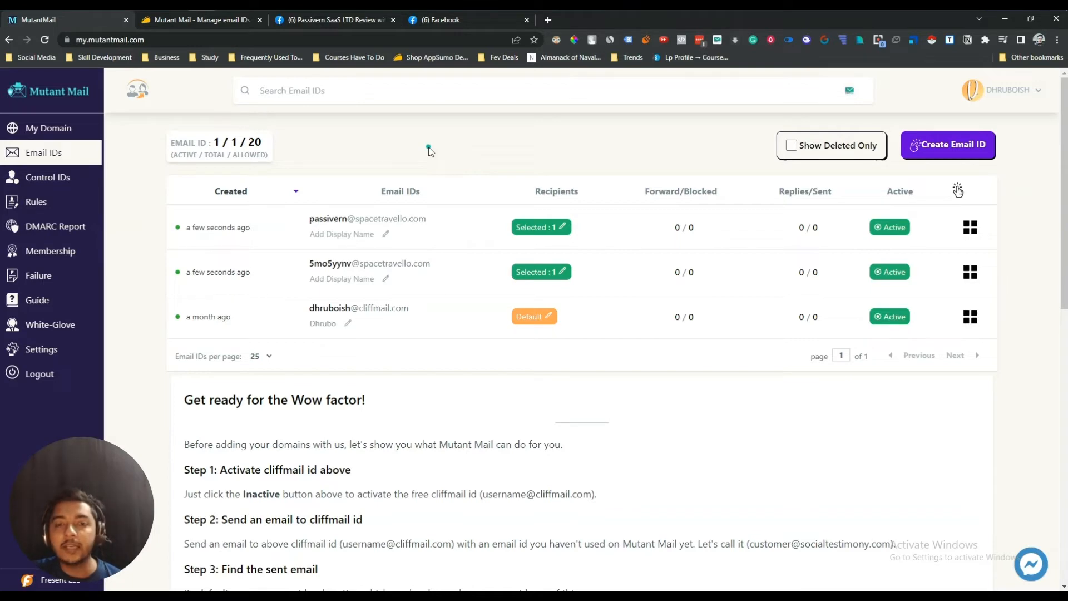
{"action": "left_click", "coordinate": [963, 152]}
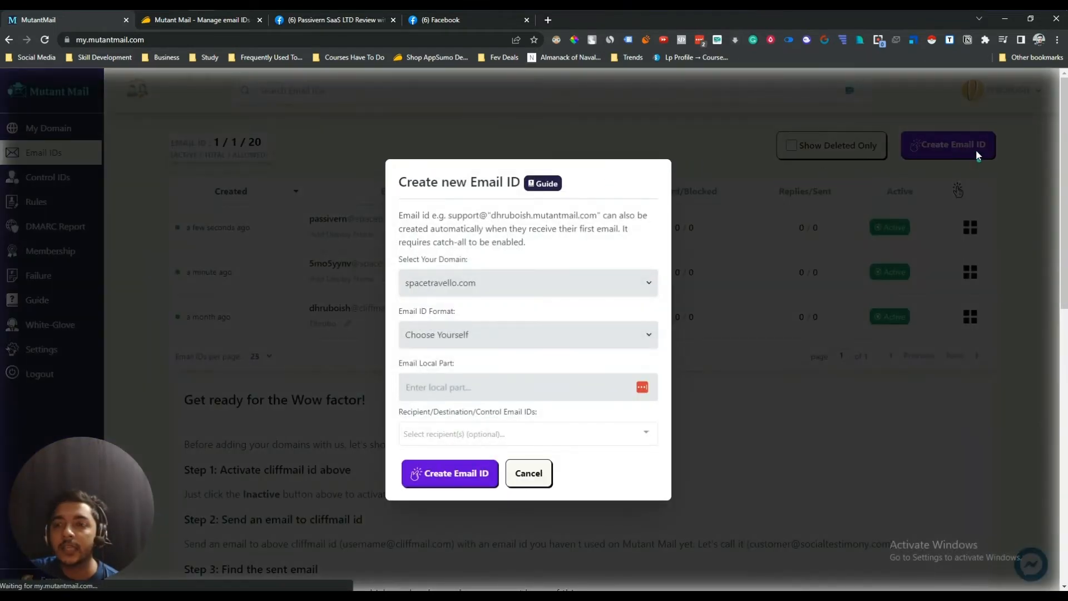
{"action": "left_click", "coordinate": [457, 286]}
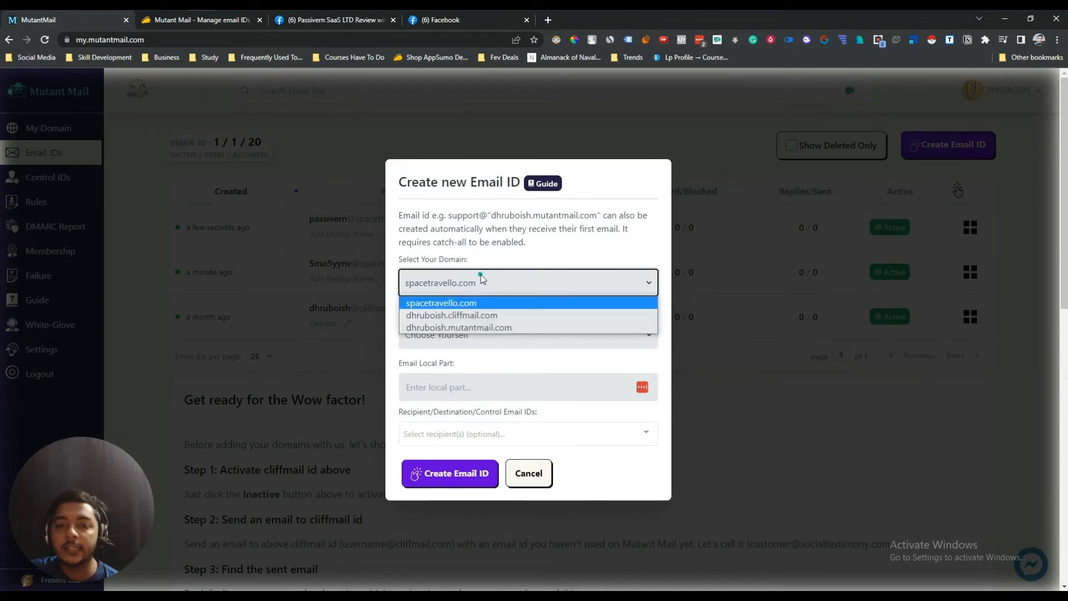
{"action": "left_click", "coordinate": [473, 302]}
{"action": "left_click", "coordinate": [439, 389]}
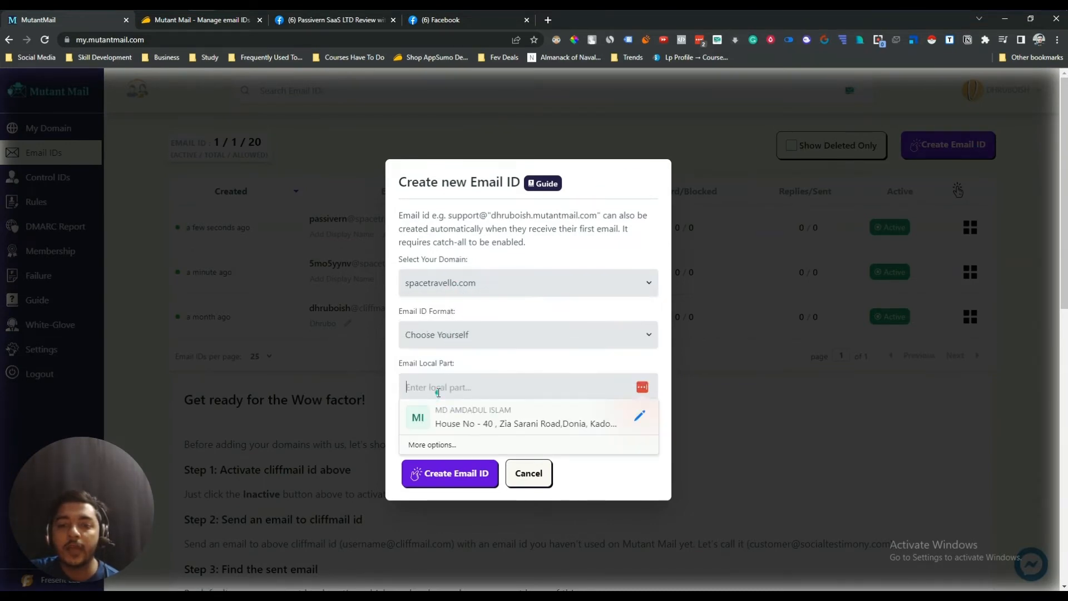
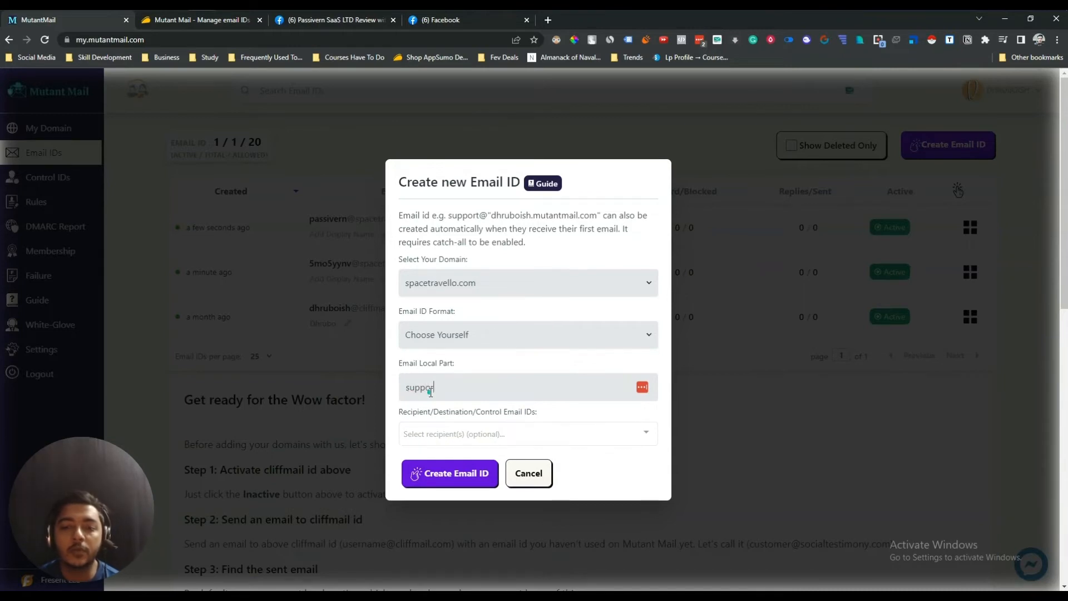
{"action": "left_click", "coordinate": [457, 433]}
{"action": "left_click", "coordinate": [465, 414]}
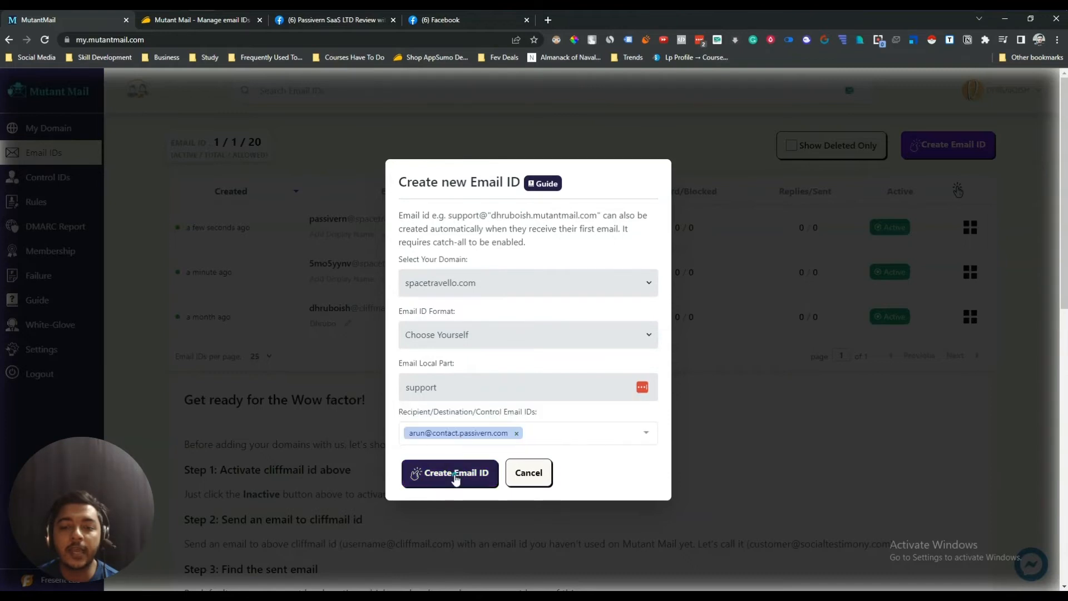
{"action": "left_click", "coordinate": [455, 473]}
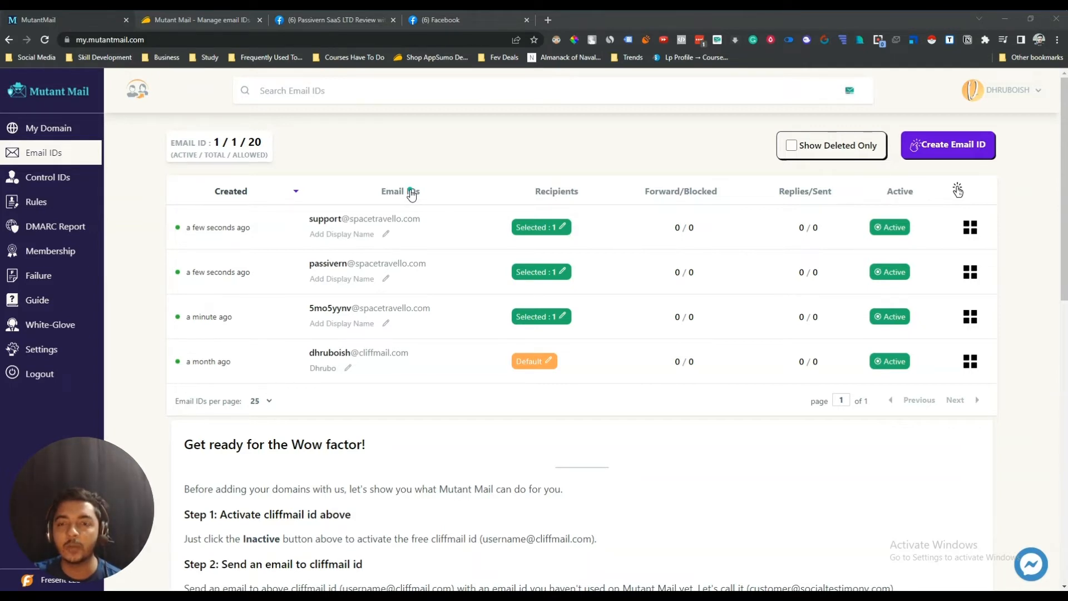
- Check the domains overview, then view the Control IDs page with its verified default inbox
{"action": "left_click", "coordinate": [39, 139]}
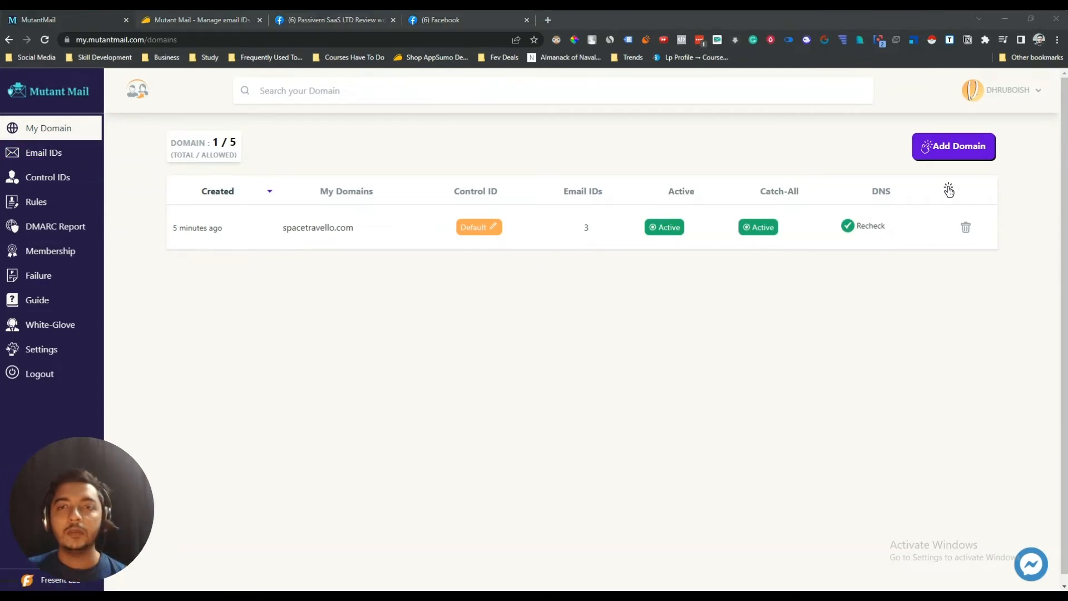
{"action": "left_click", "coordinate": [58, 186]}
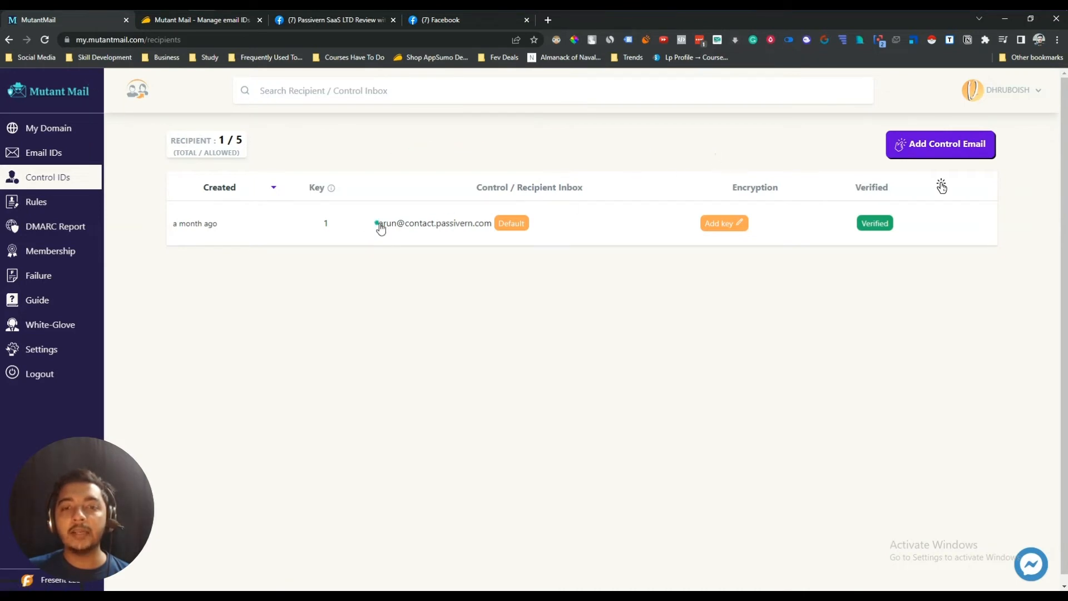
{"action": "left_click_drag", "start_coordinate": [378, 225], "coordinate": [499, 227]}
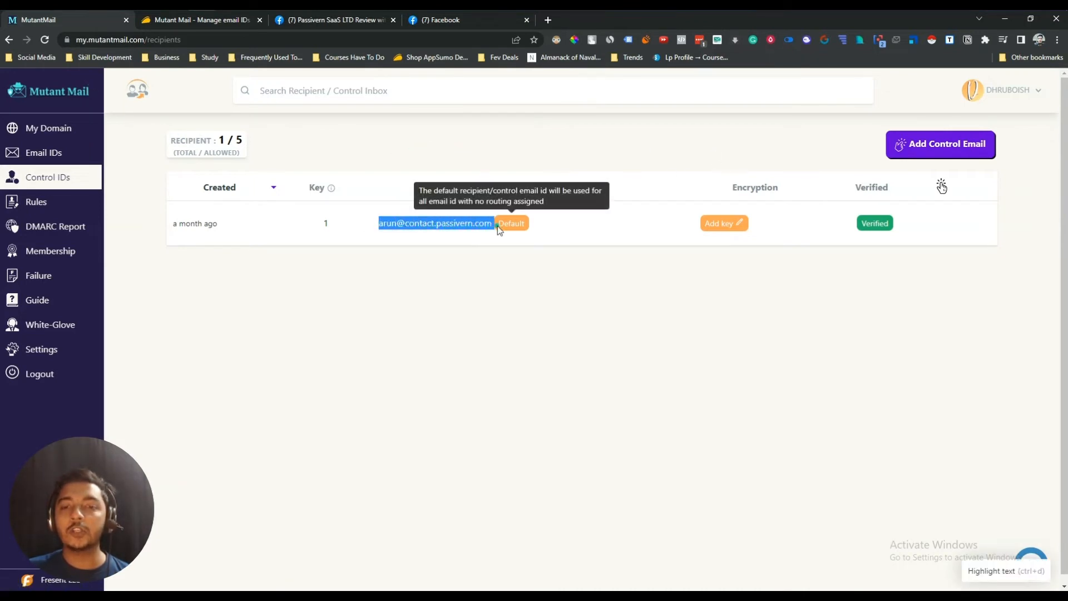
{"action": "left_click", "coordinate": [522, 301]}
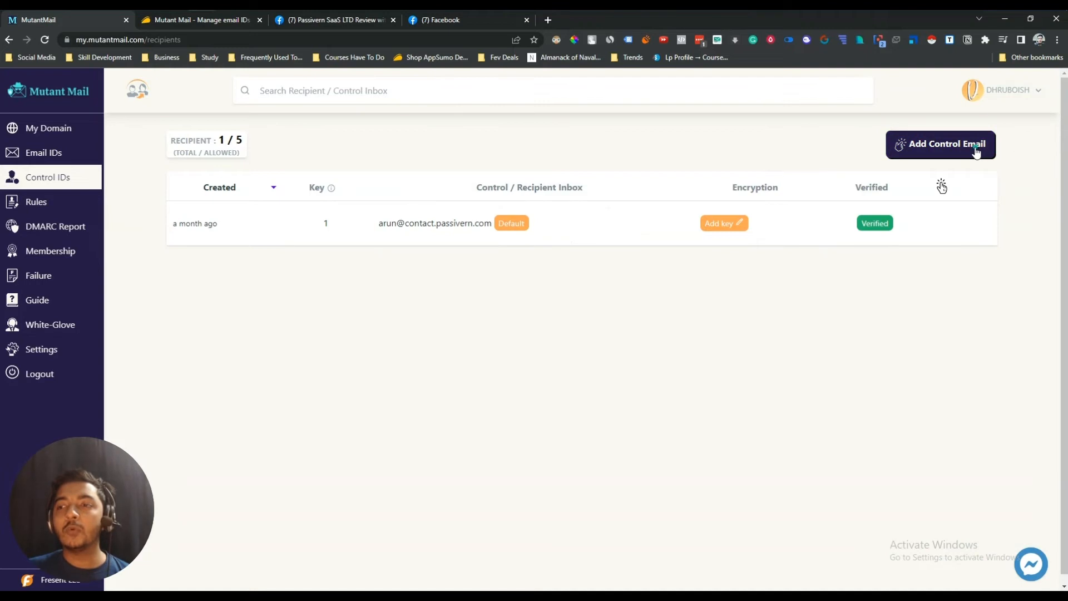
{"action": "left_click", "coordinate": [976, 148]}
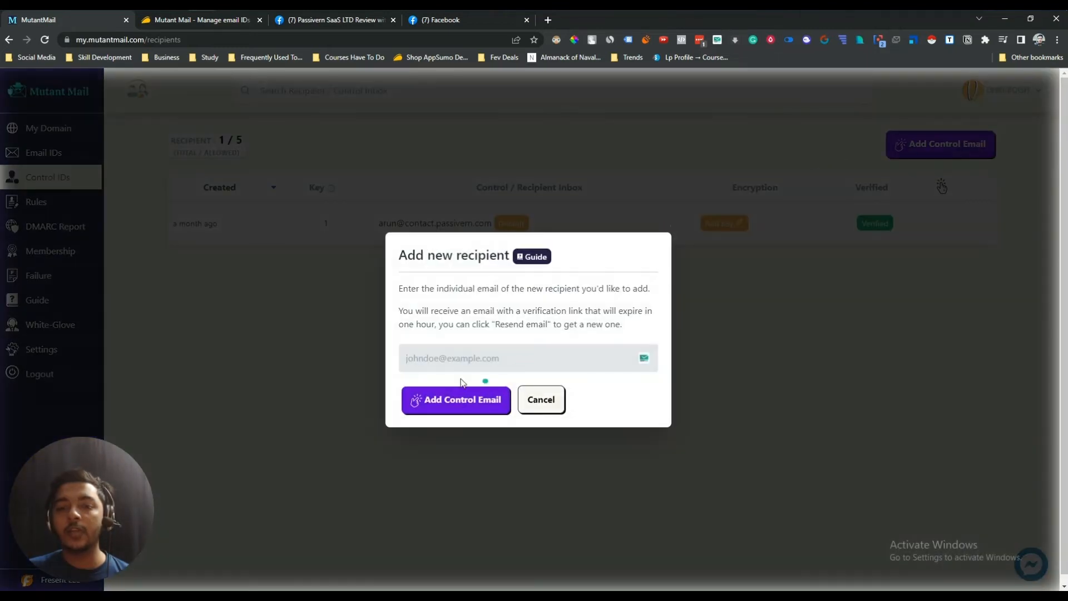
{"action": "left_click", "coordinate": [544, 398]}
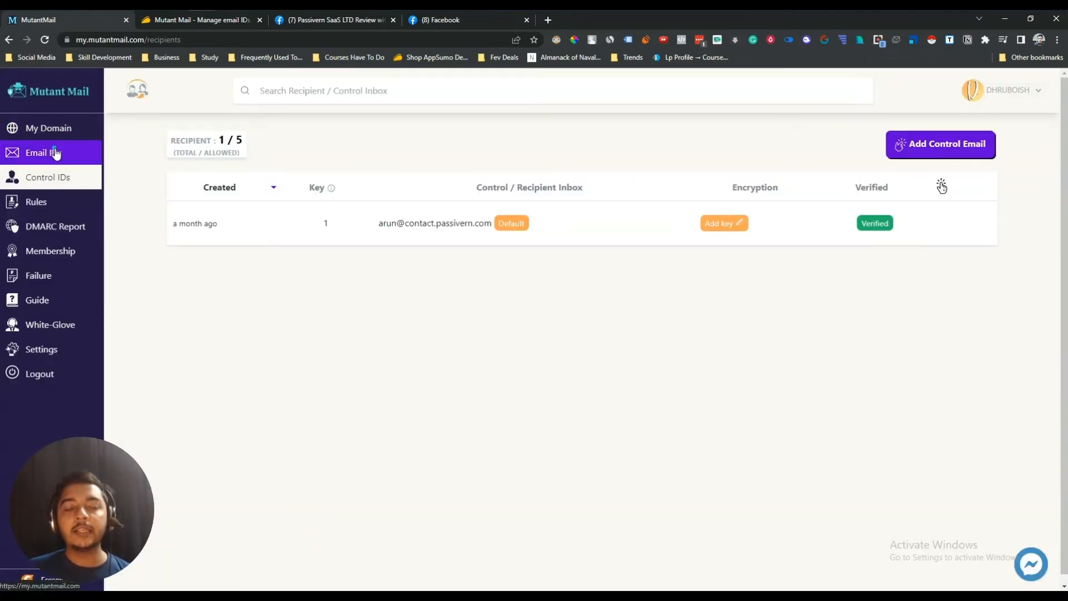
- Move through Email IDs and Control IDs to the empty Rules page and start a new rule
{"action": "left_click", "coordinate": [51, 153]}
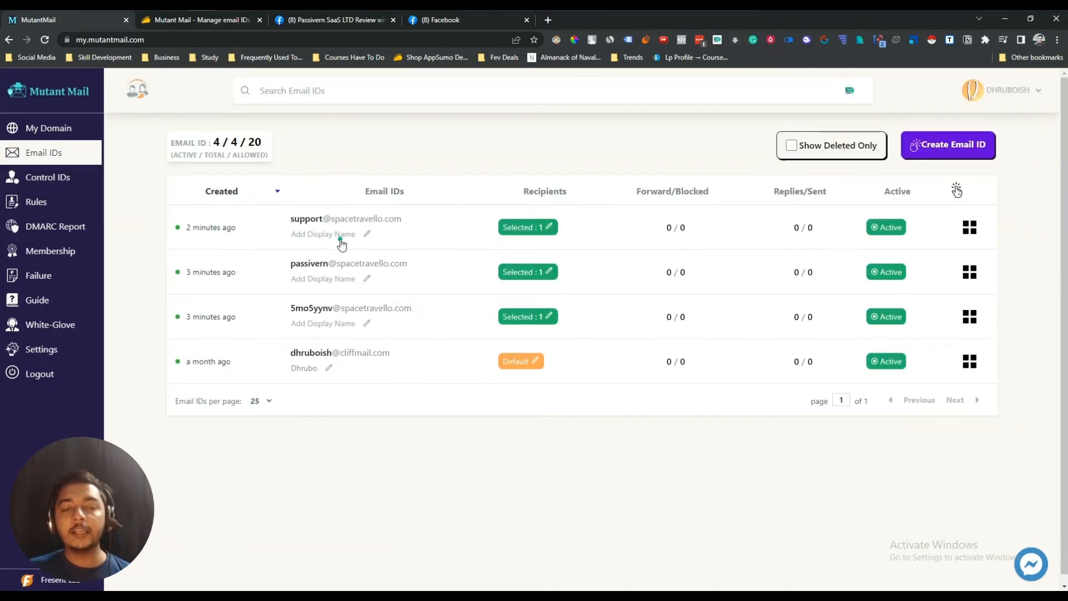
{"action": "left_click", "coordinate": [65, 177]}
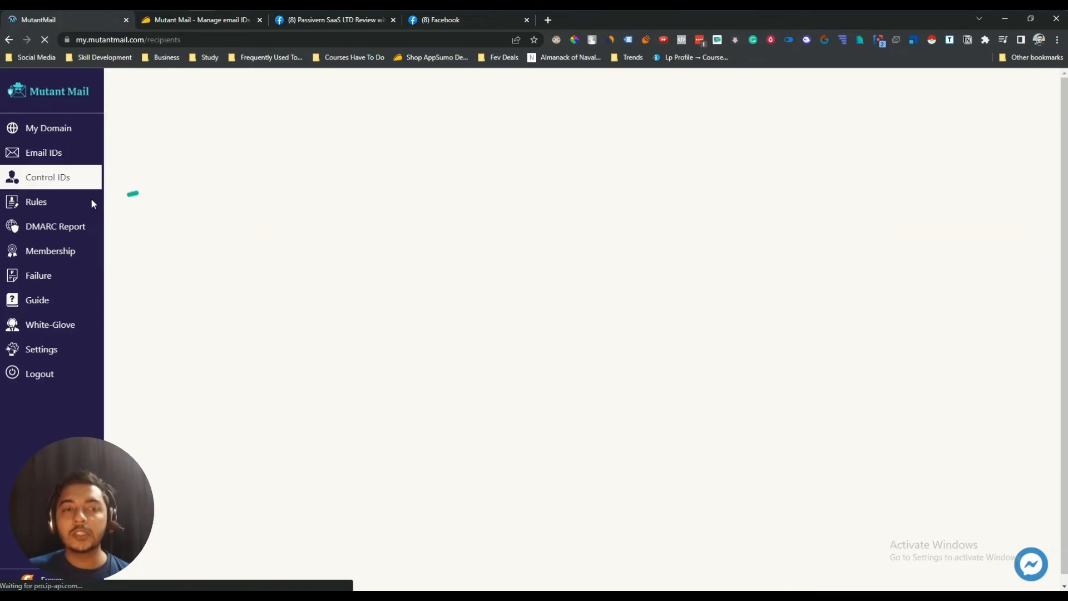
{"action": "left_click", "coordinate": [39, 205]}
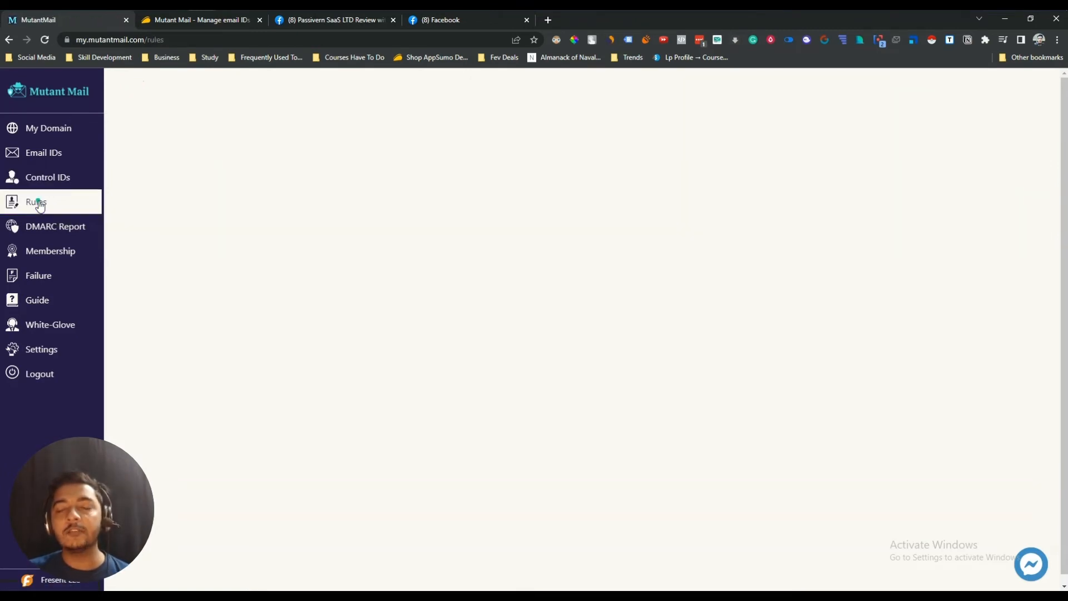
{"action": "left_click", "coordinate": [967, 143]}
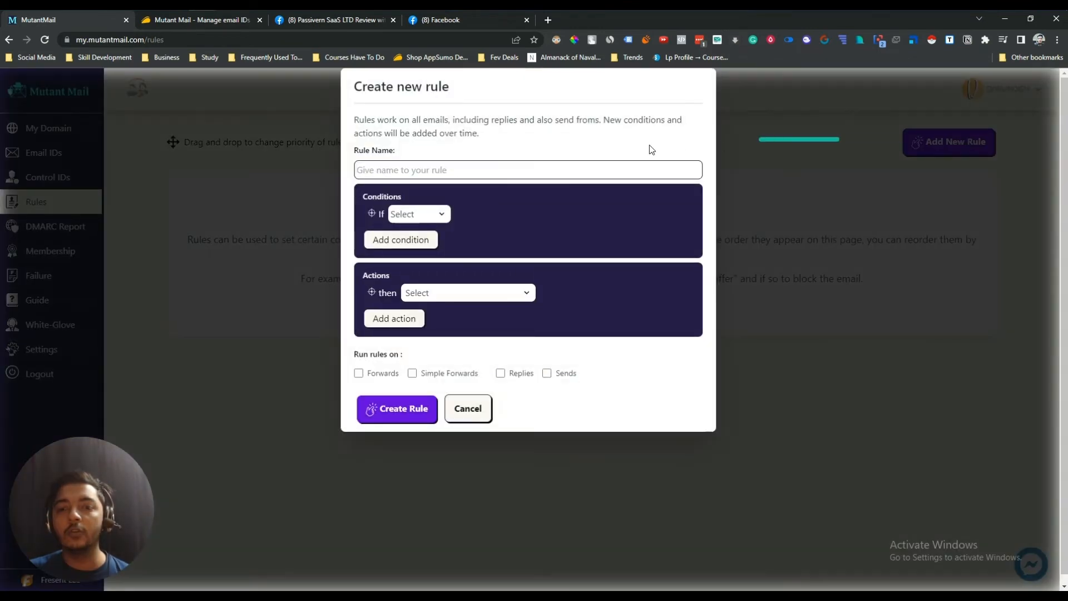
- Name the rule Test and set its condition to sender 'ends with'
{"action": "left_click", "coordinate": [413, 170]}
{"action": "left_click", "coordinate": [421, 195]}
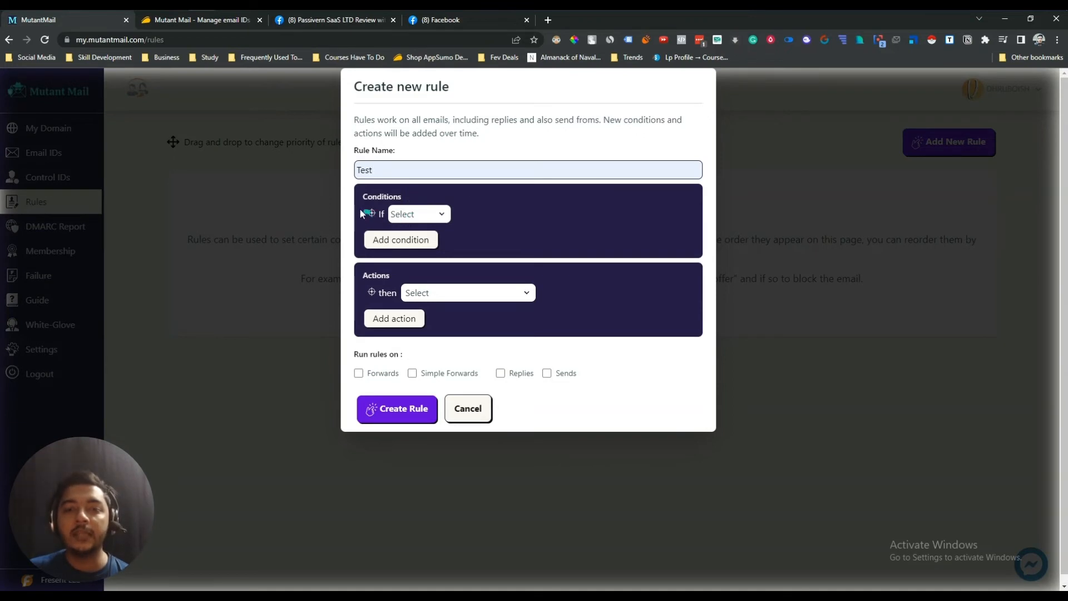
{"action": "left_click", "coordinate": [399, 217]}
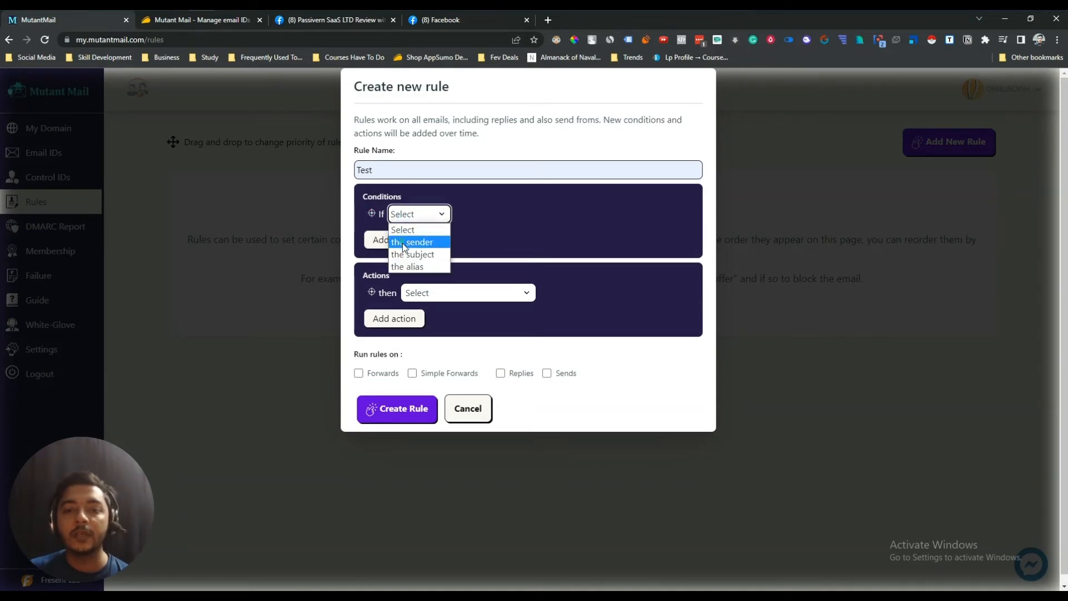
{"action": "left_click", "coordinate": [404, 247]}
{"action": "left_click", "coordinate": [509, 214]}
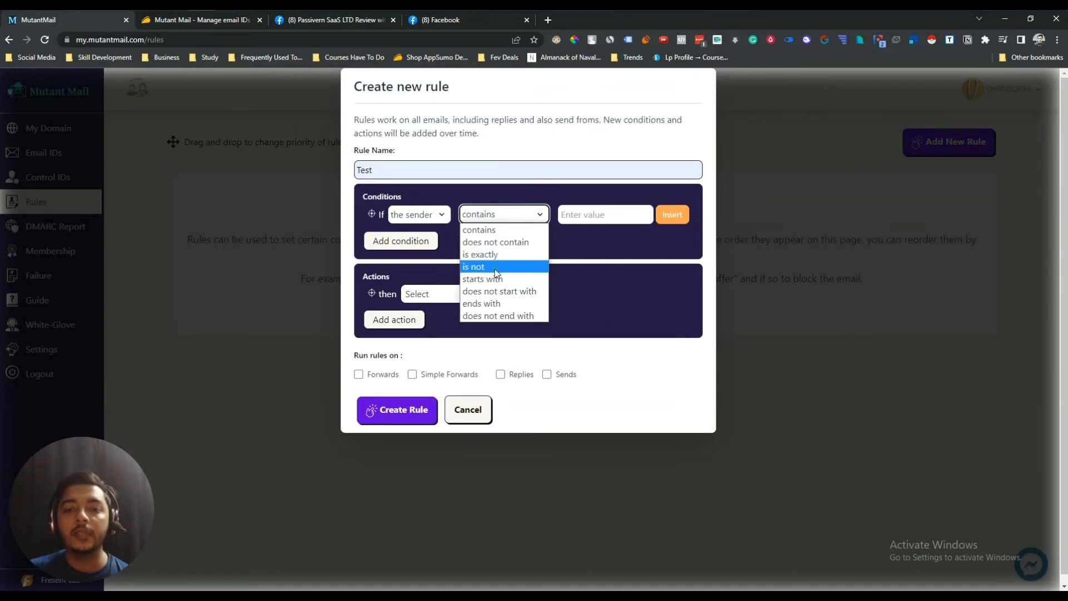
{"action": "left_click", "coordinate": [496, 267]}
{"action": "left_click", "coordinate": [612, 217]}
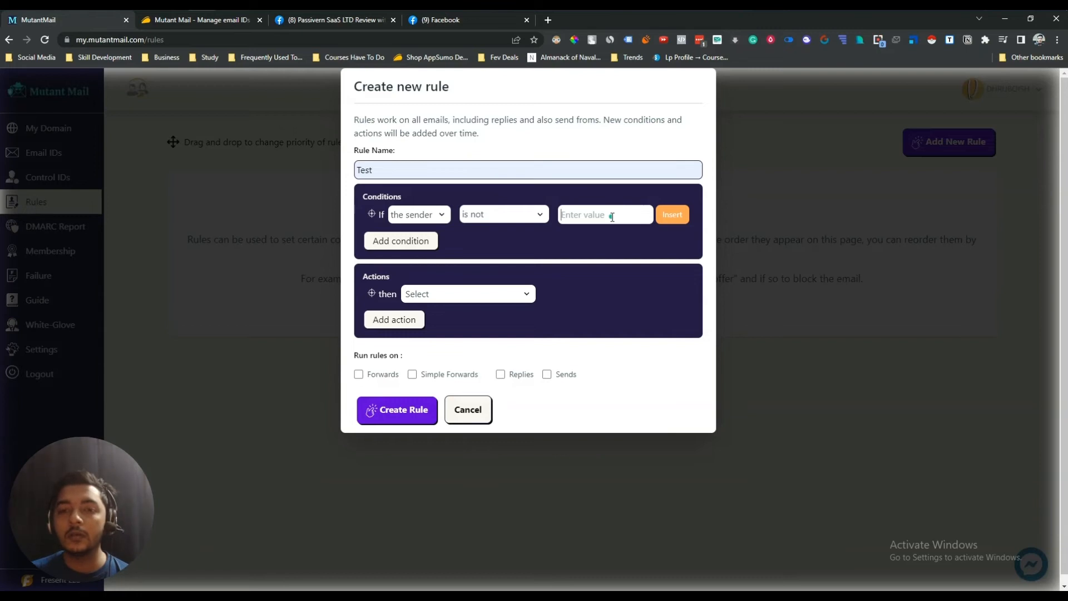
{"action": "left_click", "coordinate": [497, 212]}
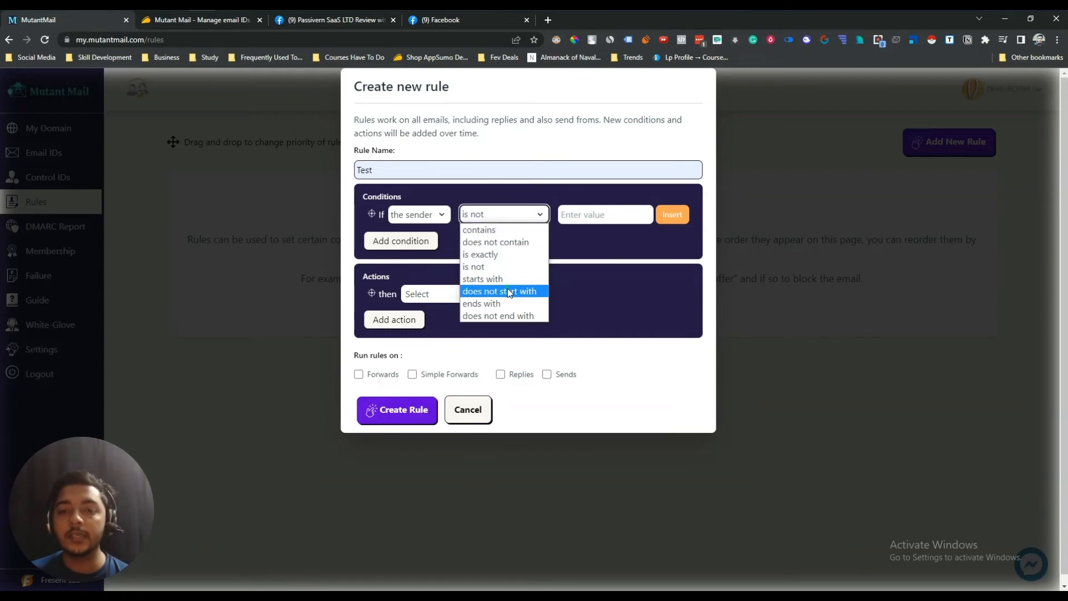
{"action": "left_click", "coordinate": [499, 304]}
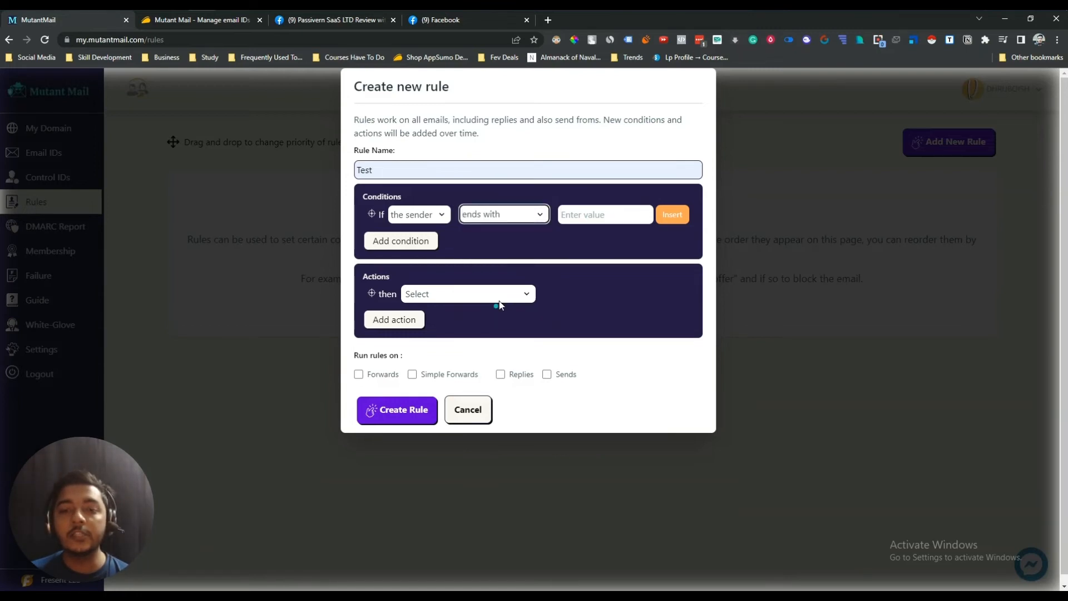
{"action": "left_click", "coordinate": [605, 212]}
{"action": "type", "text": "@gmail.com"}
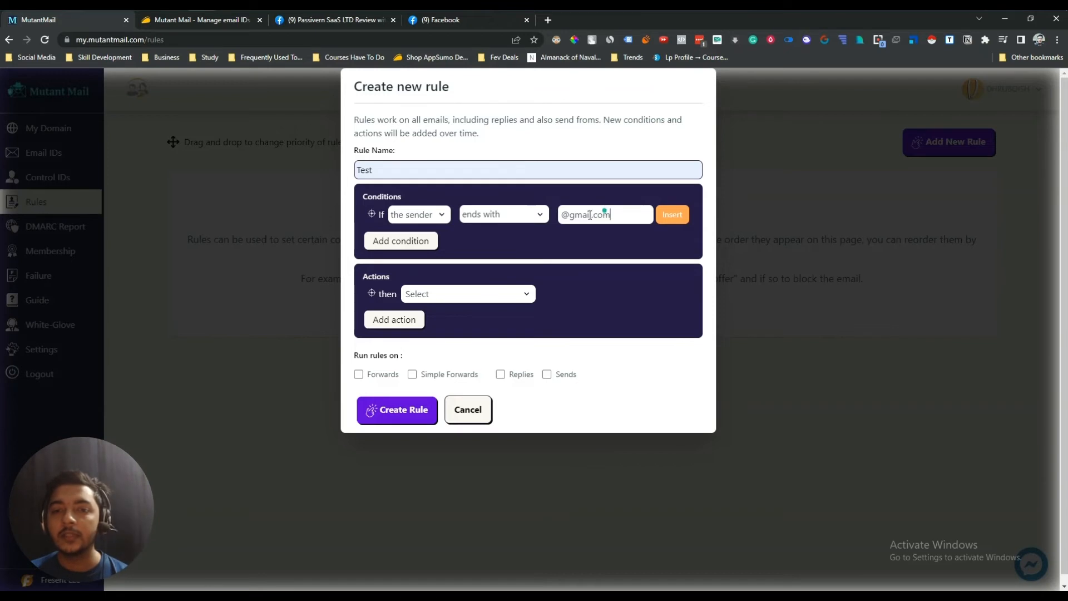
{"action": "left_click", "coordinate": [393, 219]}
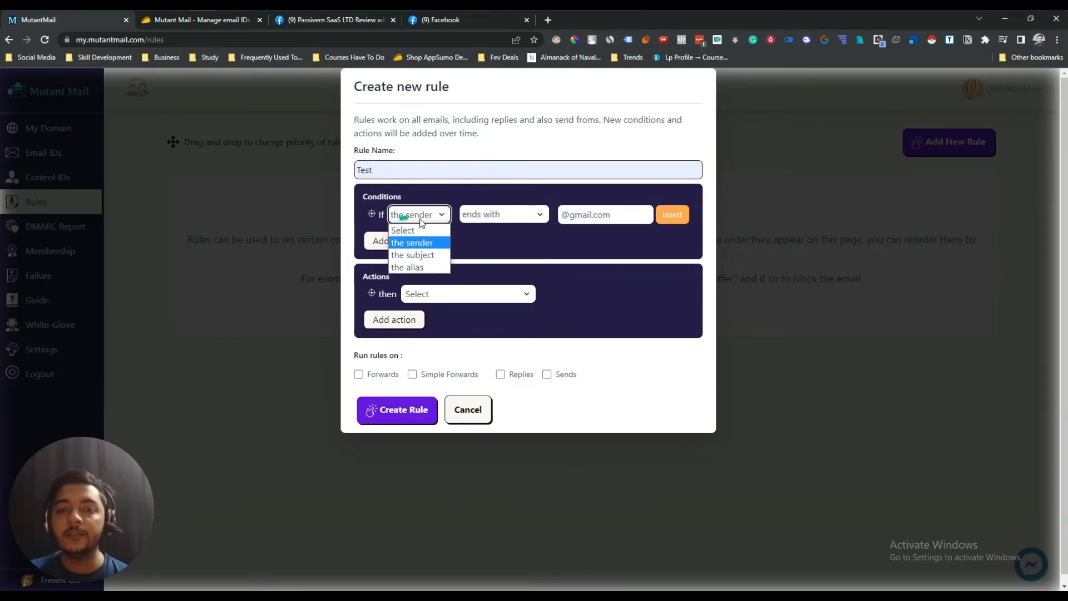
{"action": "left_click", "coordinate": [539, 215]}
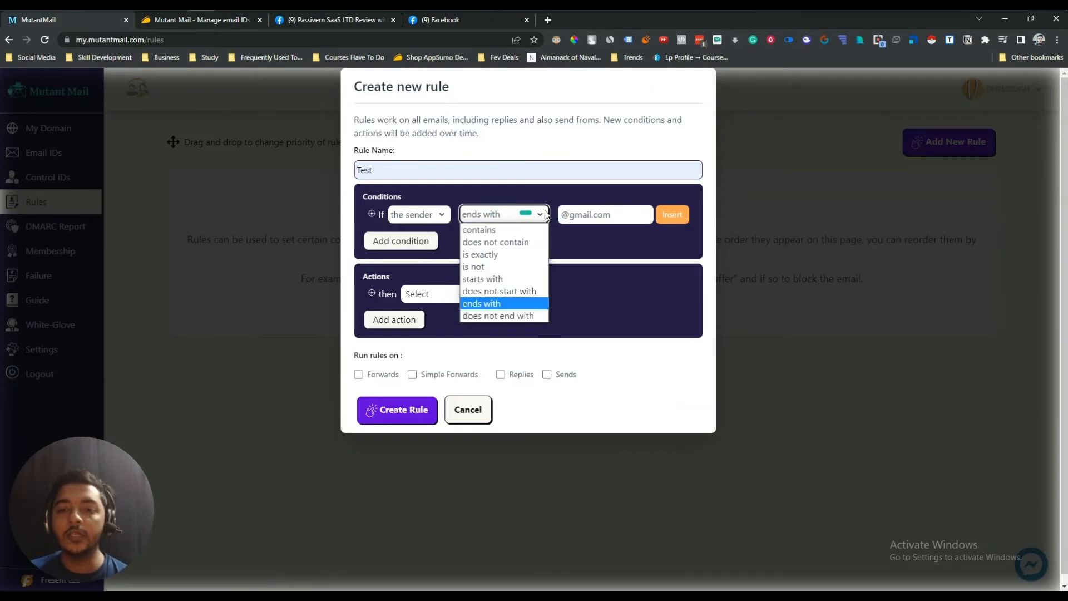
{"action": "left_click", "coordinate": [586, 209]}
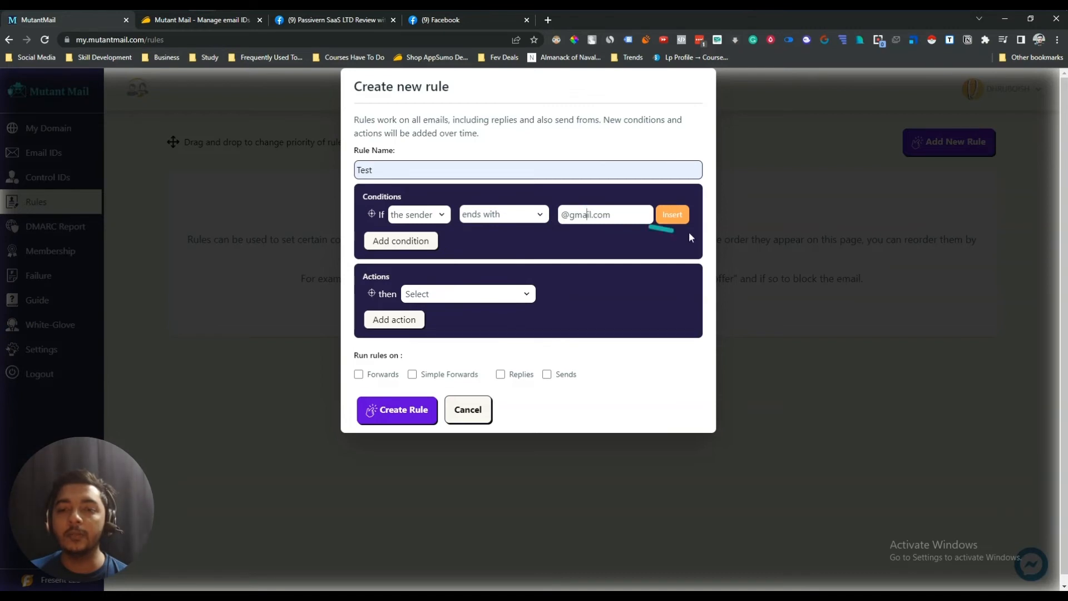
{"action": "left_click", "coordinate": [683, 218]}
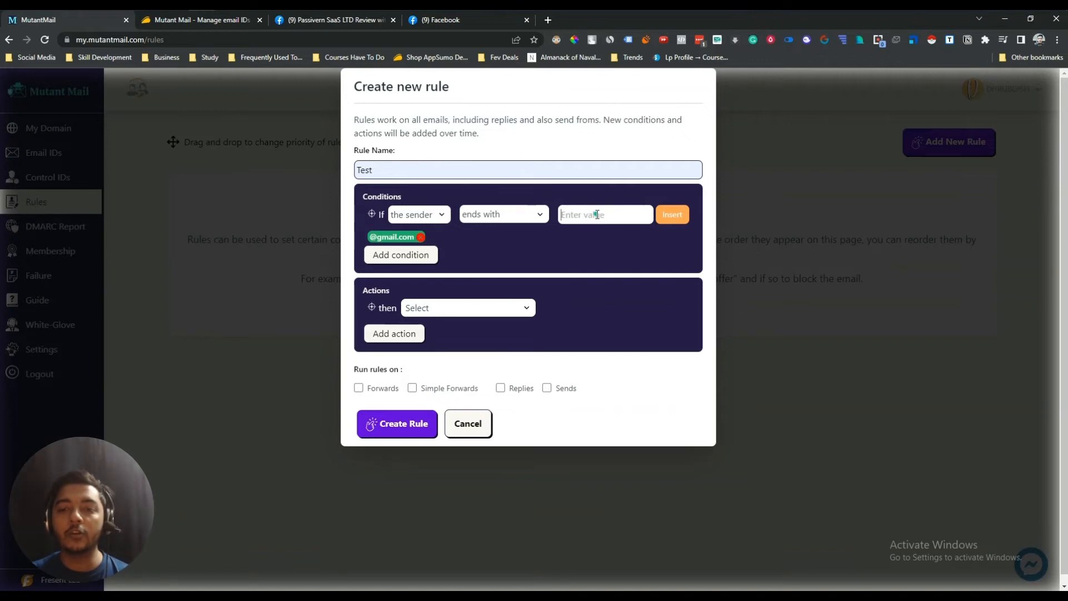
{"action": "type", "text": "@yahoo"}
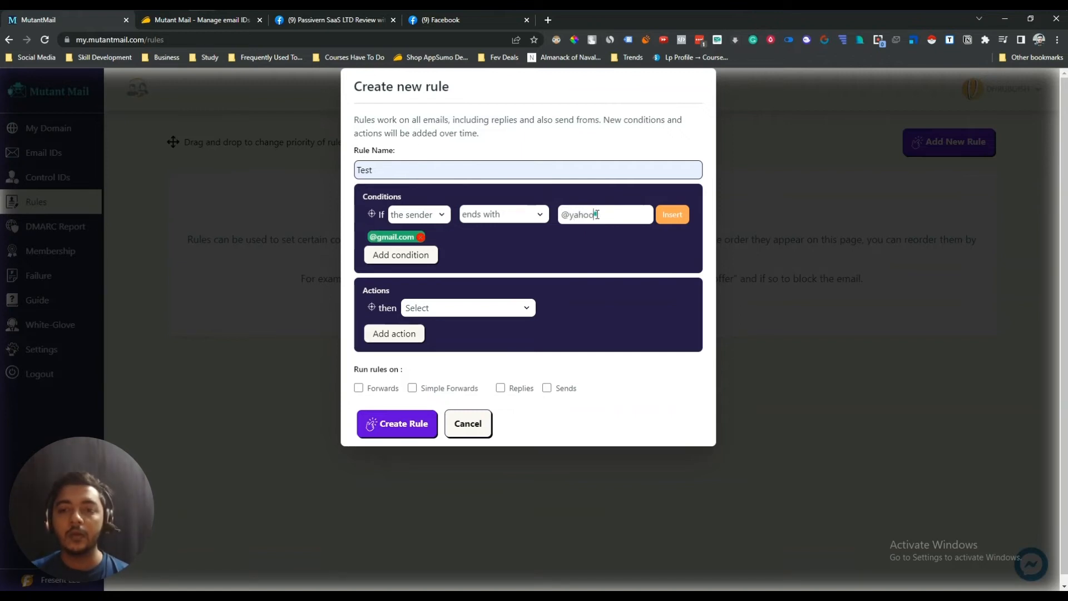
{"action": "type", "text": ".com"}
{"action": "left_click", "coordinate": [662, 223]}
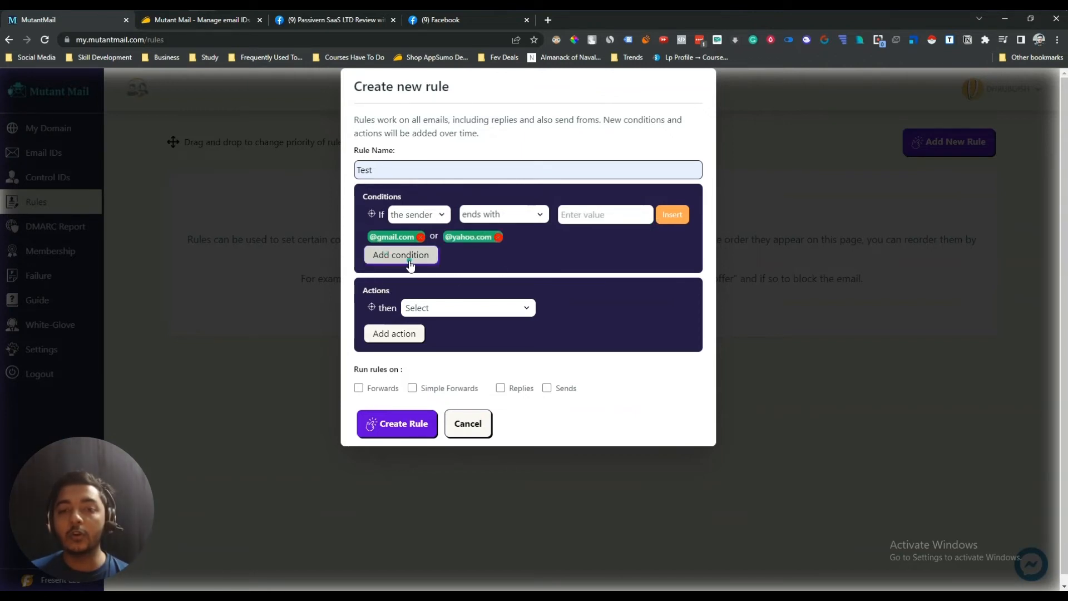
- Add a second condition joined with AND, then delete that empty condition row
{"action": "left_click", "coordinate": [407, 260]}
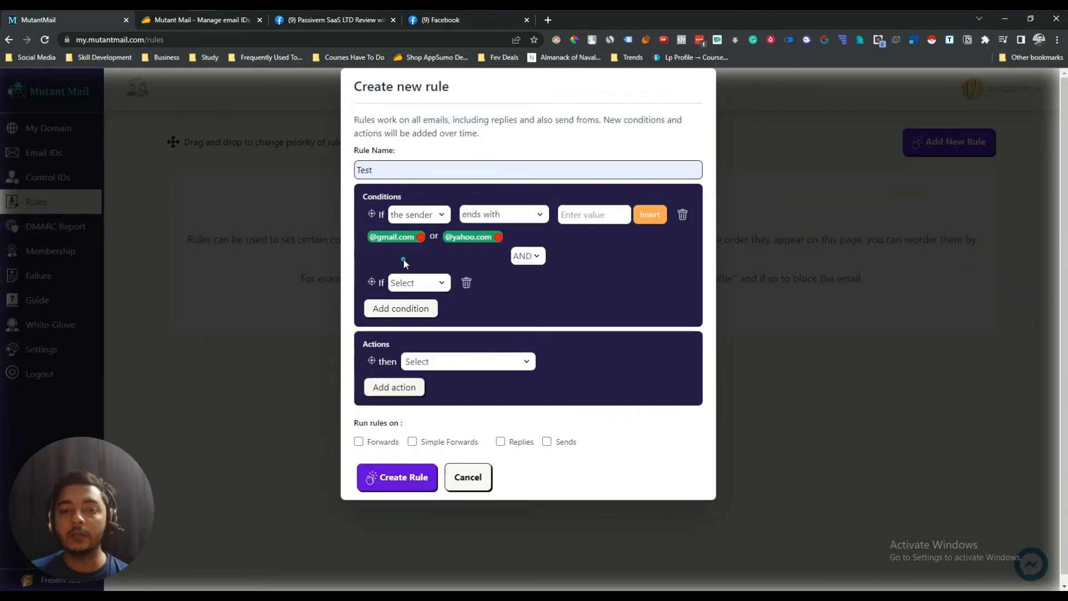
{"action": "left_click", "coordinate": [533, 258]}
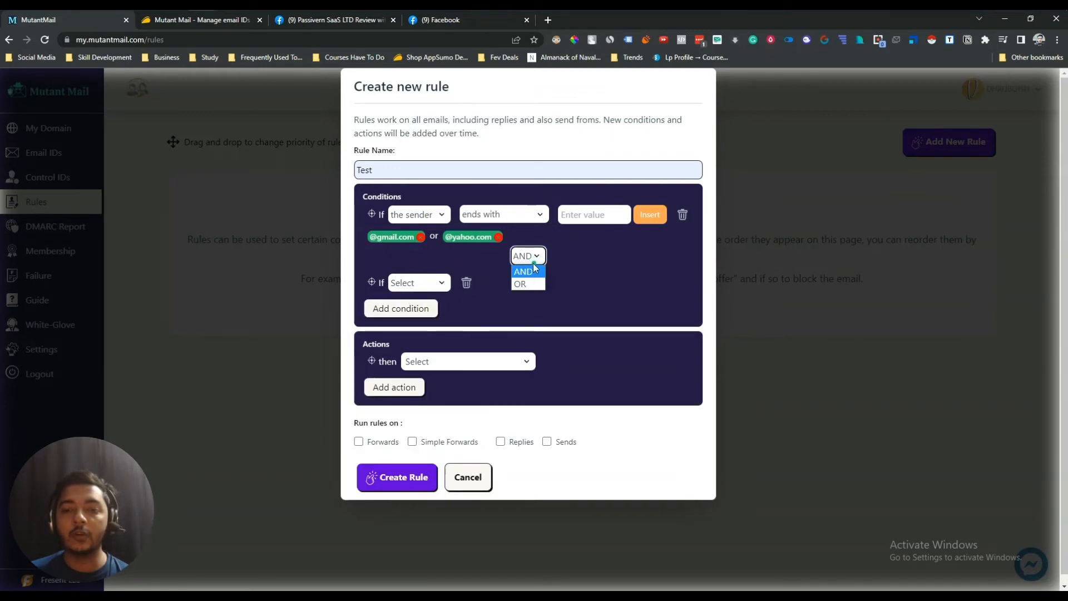
{"action": "left_click", "coordinate": [533, 270]}
{"action": "left_click", "coordinate": [467, 282]}
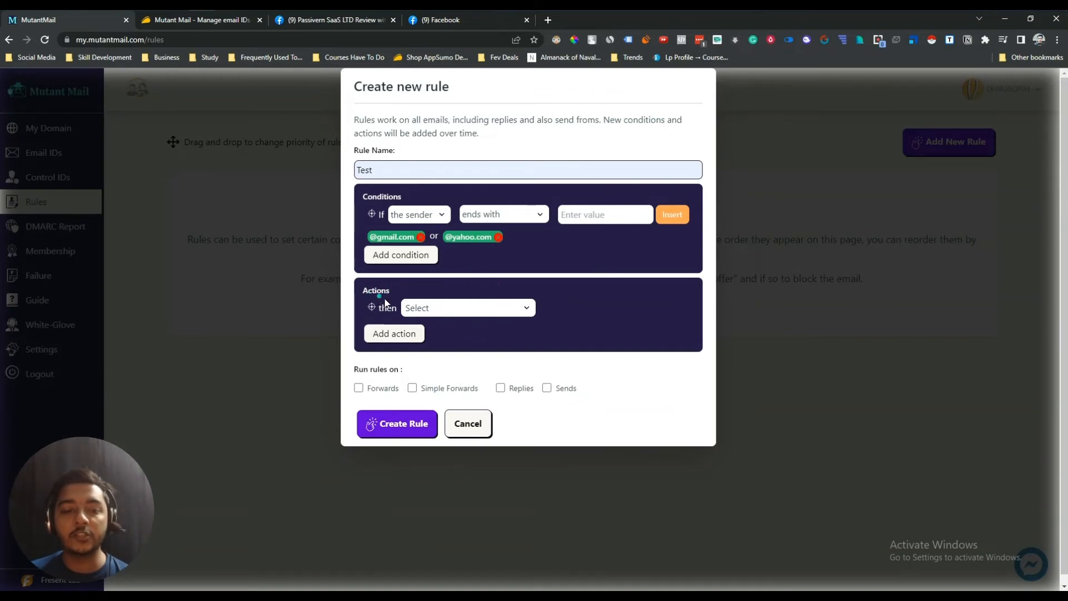
- Set the rule action to replace the subject with 'Thanks for your Email'
{"action": "left_click", "coordinate": [422, 309]}
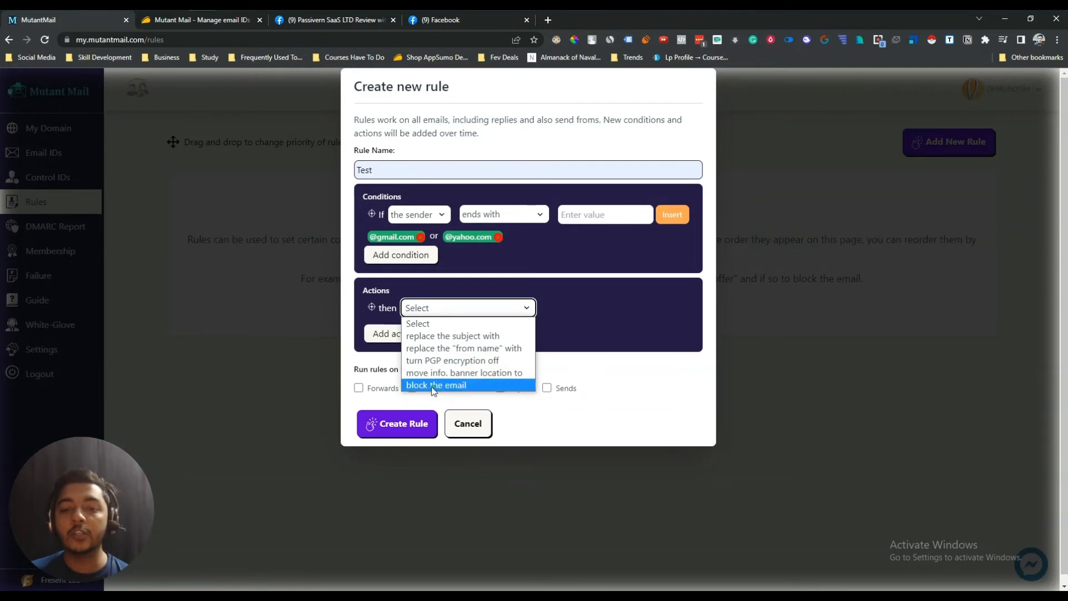
{"action": "left_click", "coordinate": [460, 385]}
{"action": "left_click", "coordinate": [451, 311]}
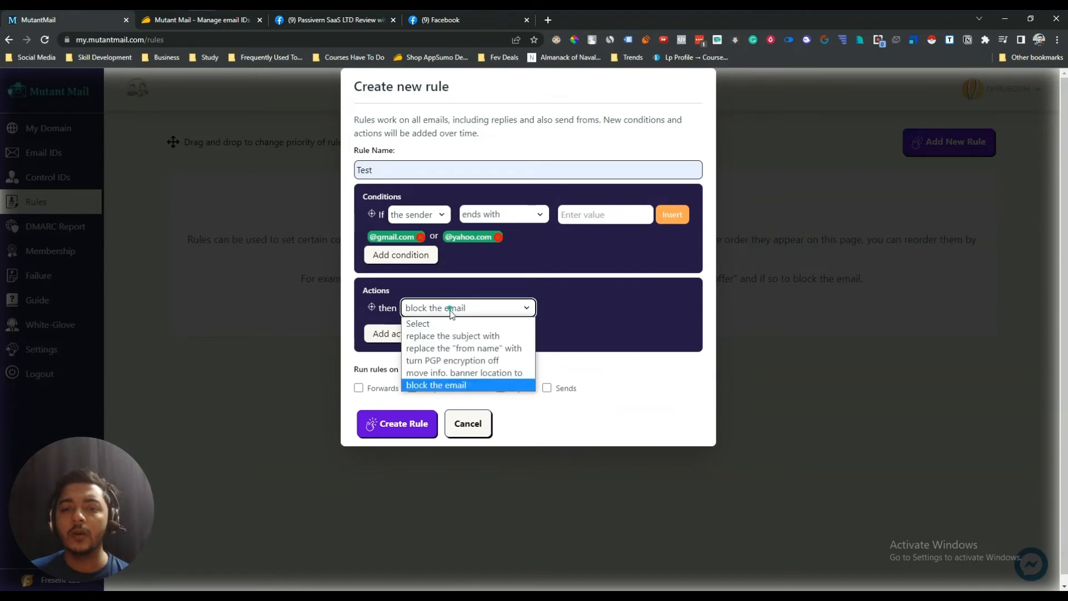
{"action": "left_click", "coordinate": [440, 340]}
{"action": "left_click", "coordinate": [558, 311]}
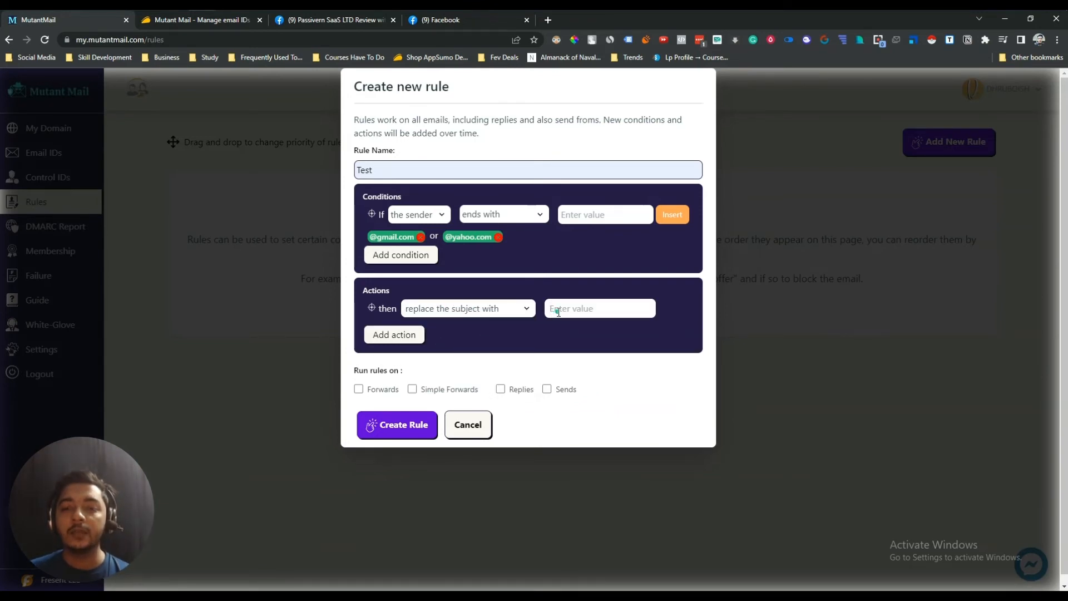
{"action": "type", "text": "W"}
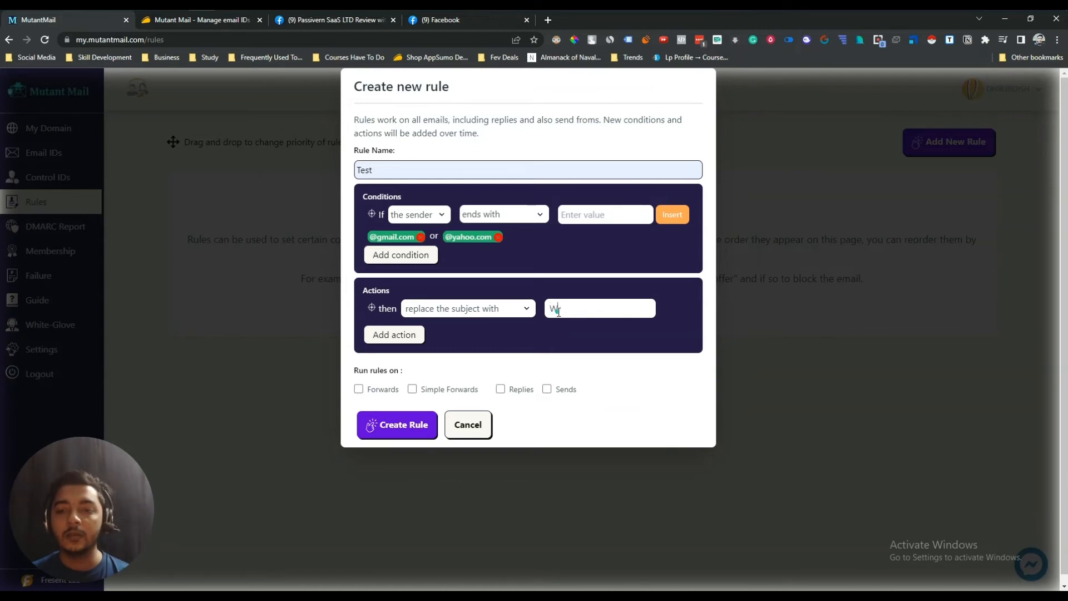
{"action": "key", "text": "BackSpace"}
{"action": "type", "text": "Tha"}
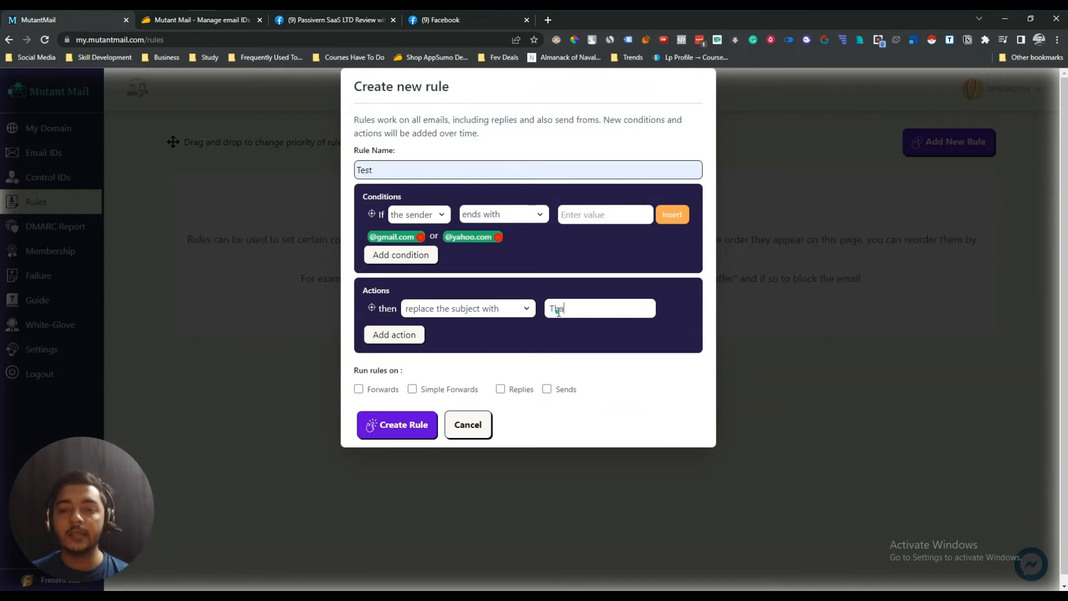
{"action": "type", "text": "nks for your Email"}
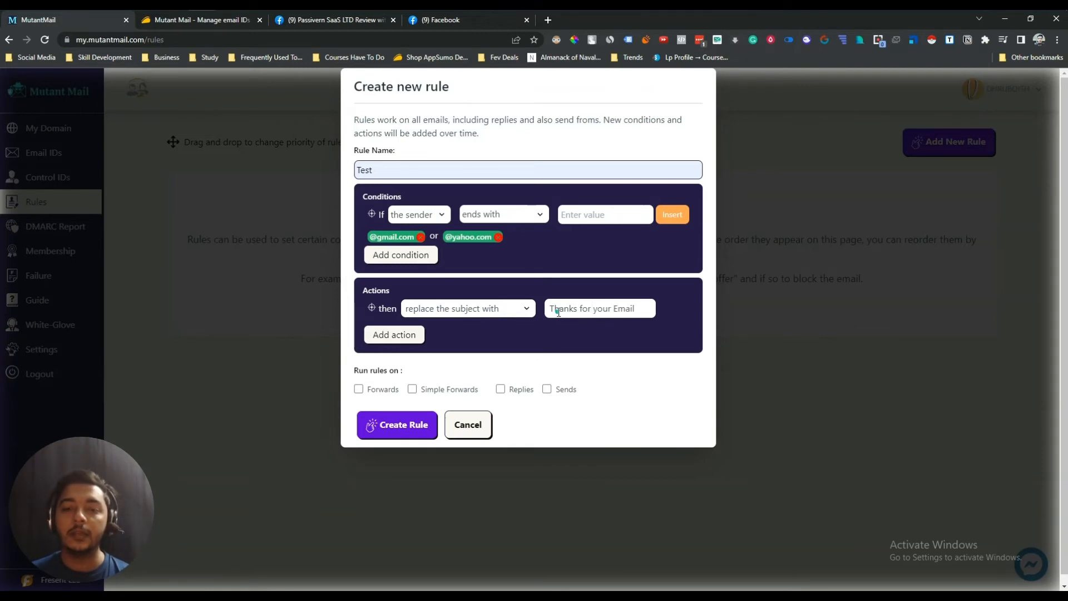
- Drop the extra action, exclude Forwards and Simple Forwards, and create the Test rule
{"action": "left_click", "coordinate": [396, 334]}
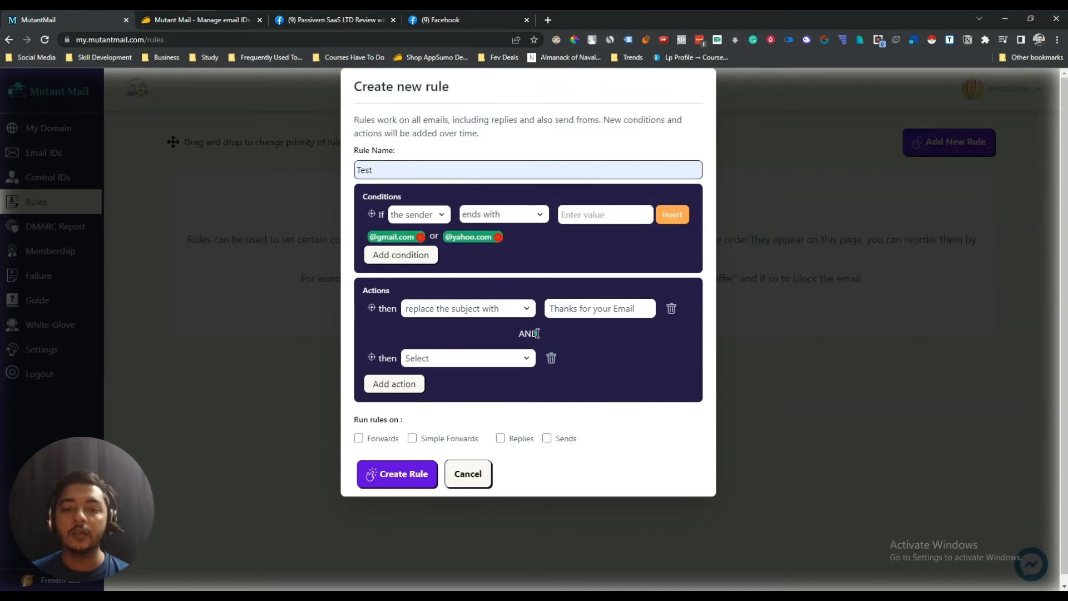
{"action": "left_click", "coordinate": [551, 357]}
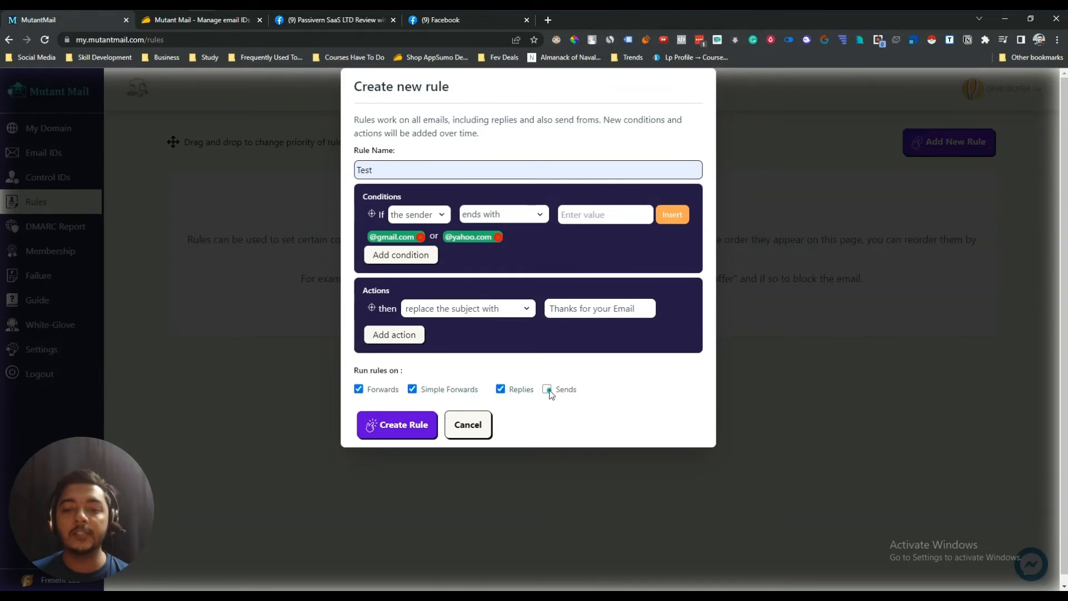
{"action": "left_click", "coordinate": [360, 390]}
{"action": "left_click", "coordinate": [412, 389]}
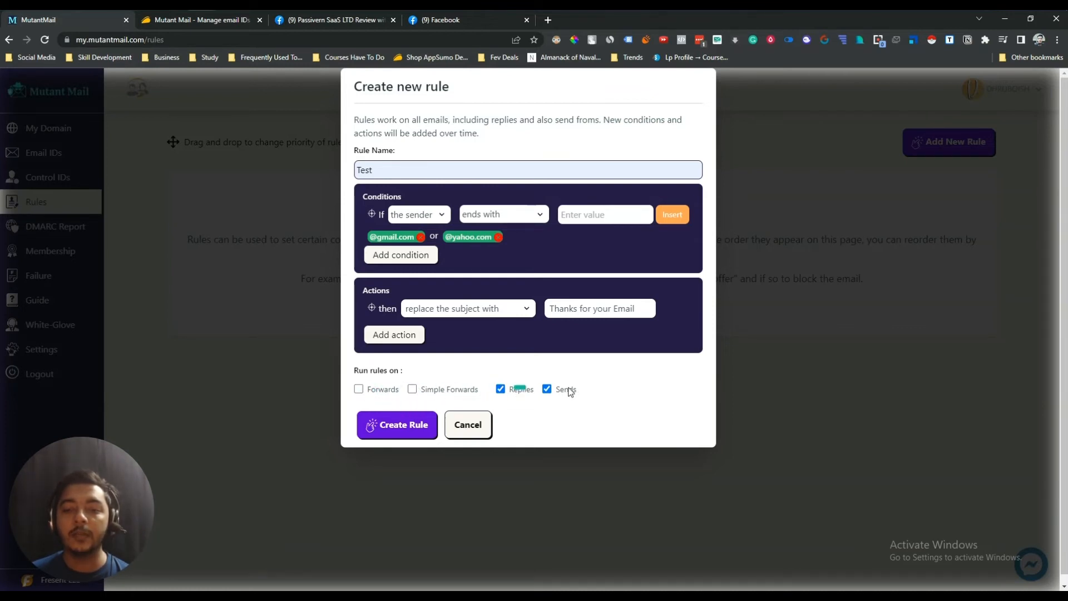
{"action": "left_click", "coordinate": [397, 424]}
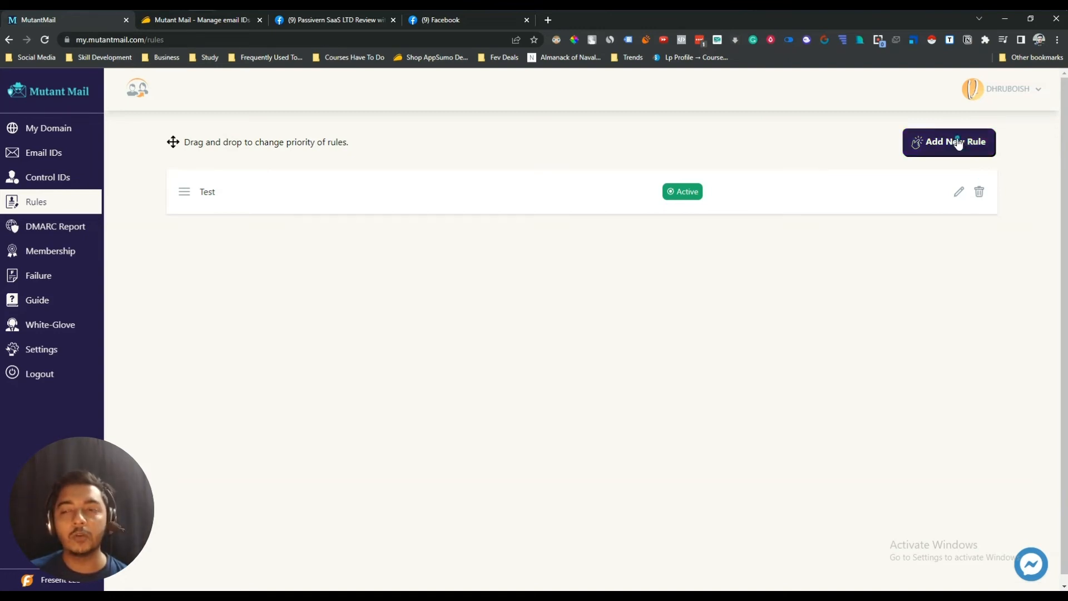
{"action": "left_click", "coordinate": [61, 232]}
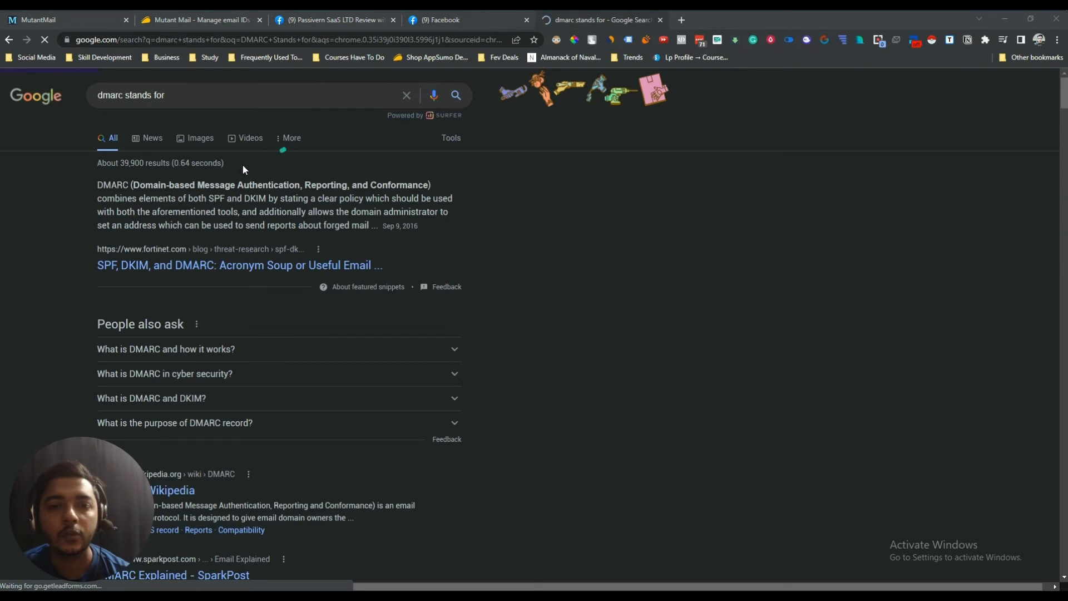
- Highlight DMARC's full meaning in the Google results, then return to Mutant Mail's DMARC Report page
{"action": "left_click_drag", "start_coordinate": [143, 185], "coordinate": [427, 186]}
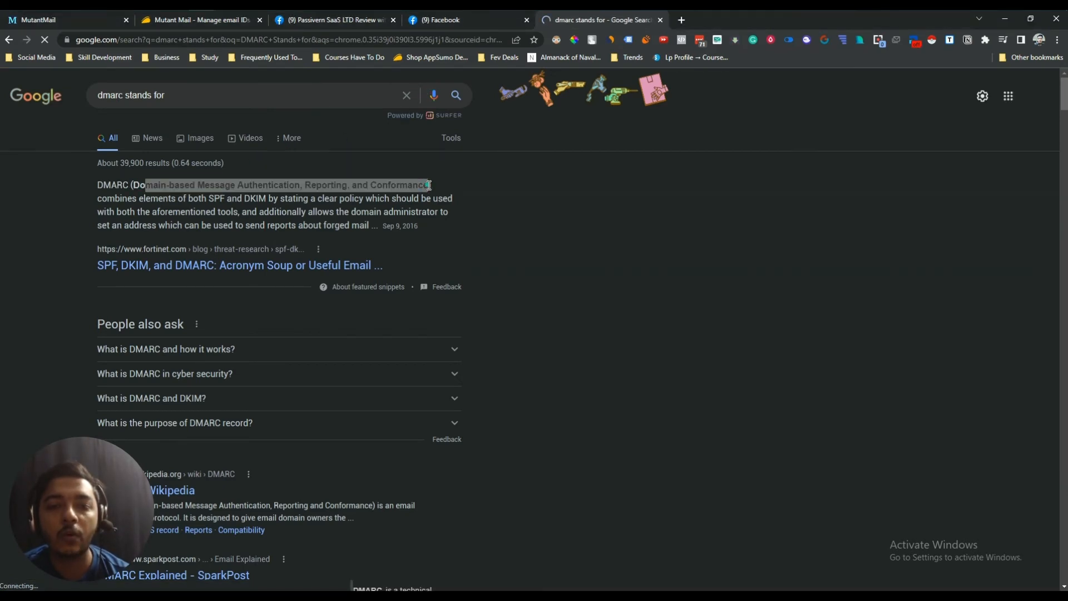
{"action": "left_click", "coordinate": [82, 25]}
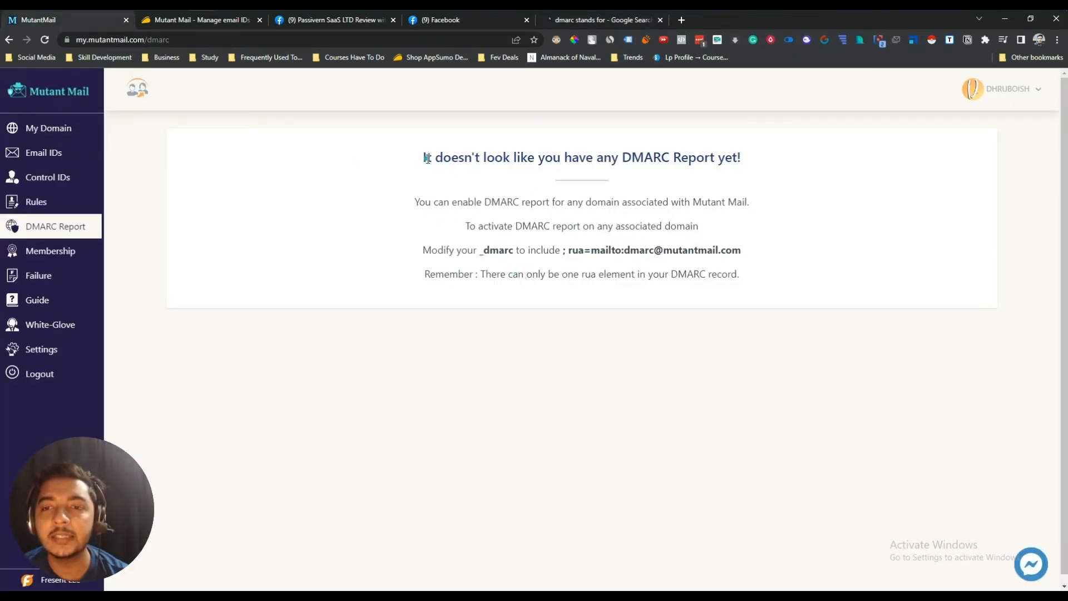
- Read through the DMARC Report page's instructions for enabling and activating reports
{"action": "left_click_drag", "start_coordinate": [429, 158], "coordinate": [749, 160]}
{"action": "left_click", "coordinate": [752, 160]}
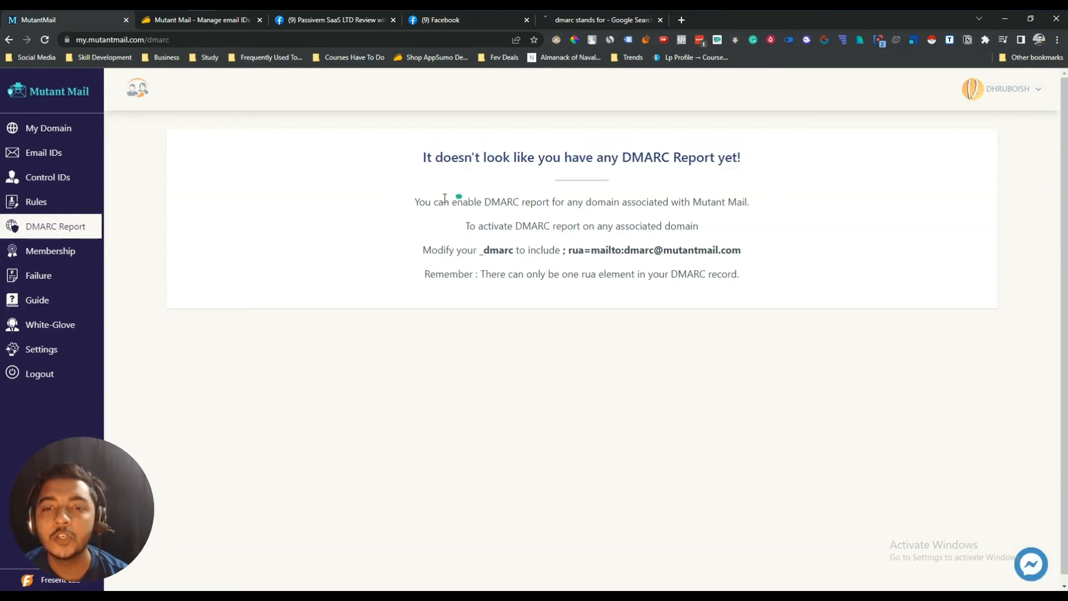
{"action": "left_click_drag", "start_coordinate": [420, 202], "coordinate": [758, 203]}
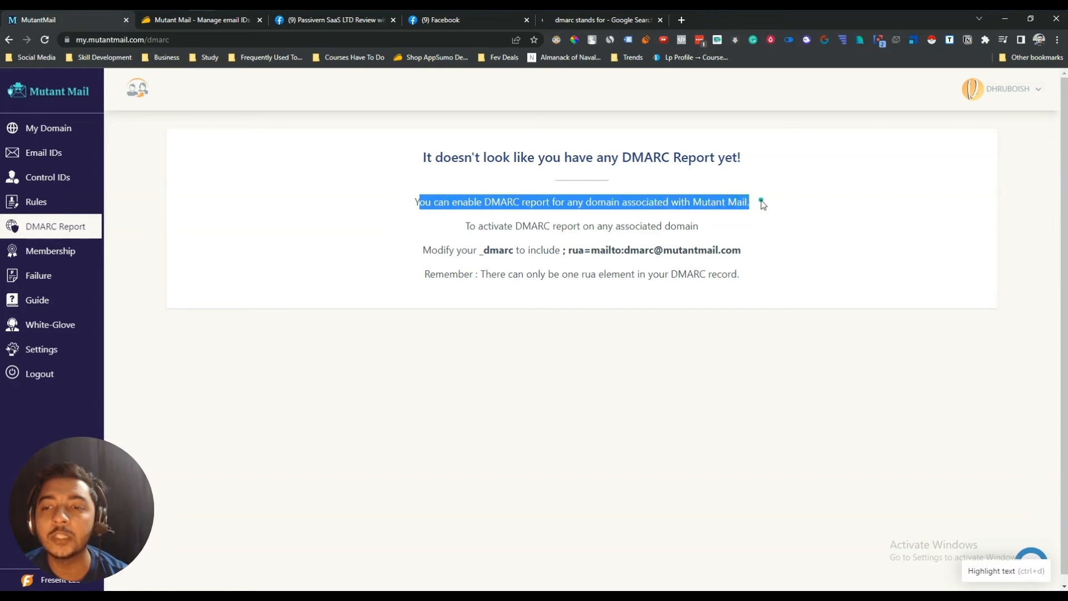
{"action": "left_click_drag", "start_coordinate": [473, 227], "coordinate": [704, 230]}
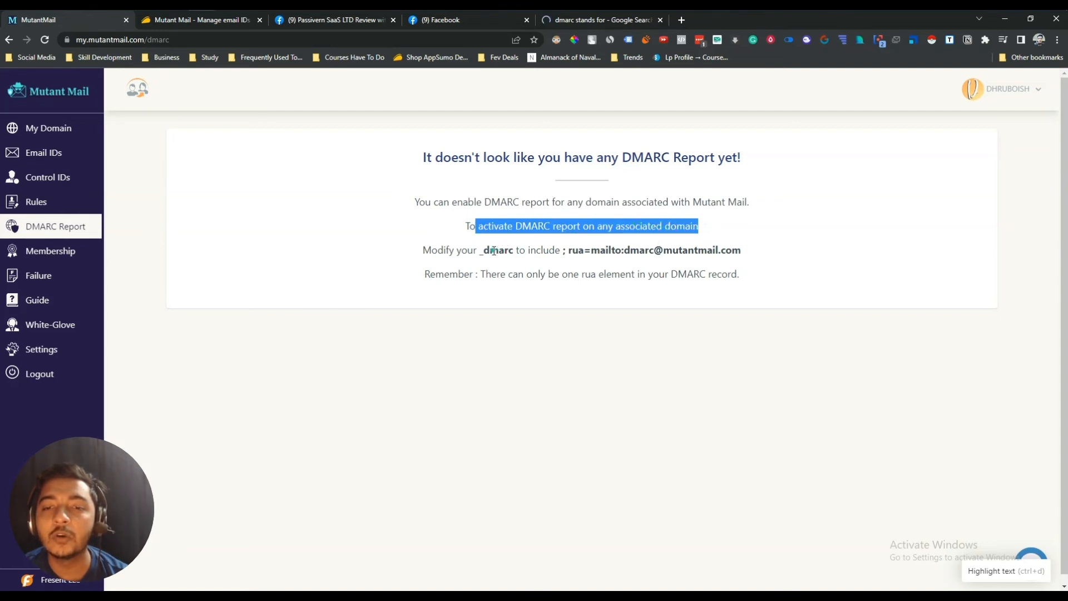
{"action": "left_click_drag", "start_coordinate": [478, 251], "coordinate": [749, 254]}
{"action": "left_click", "coordinate": [711, 252]}
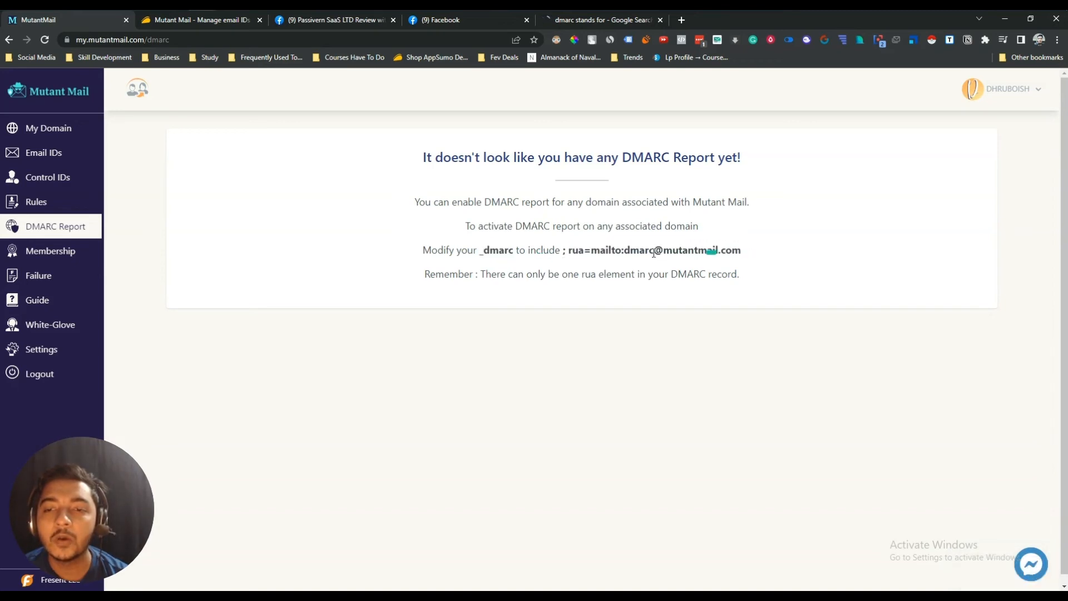
{"action": "left_click", "coordinate": [588, 252]}
{"action": "left_click_drag", "start_coordinate": [569, 253], "coordinate": [745, 254]}
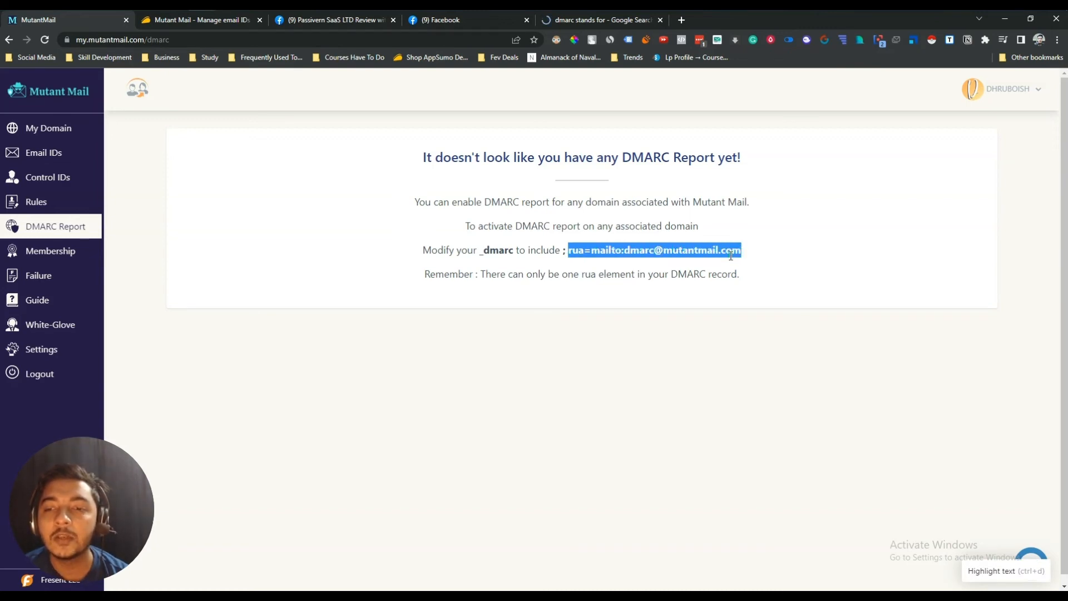
{"action": "right_click", "coordinate": [731, 255]}
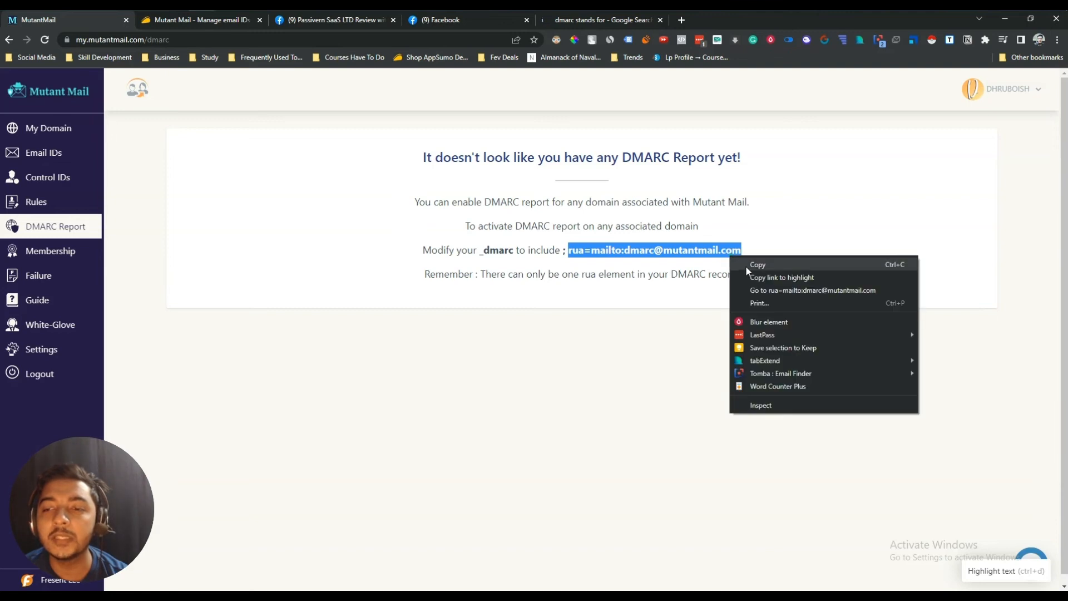
{"action": "left_click", "coordinate": [746, 265]}
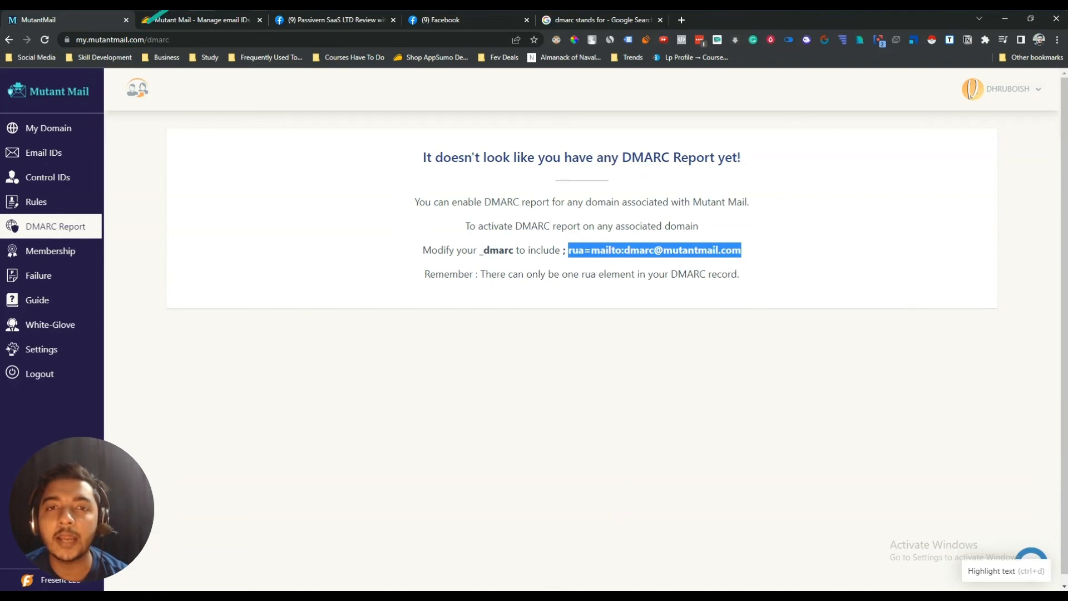
{"action": "key", "text": "alt+Tab"}
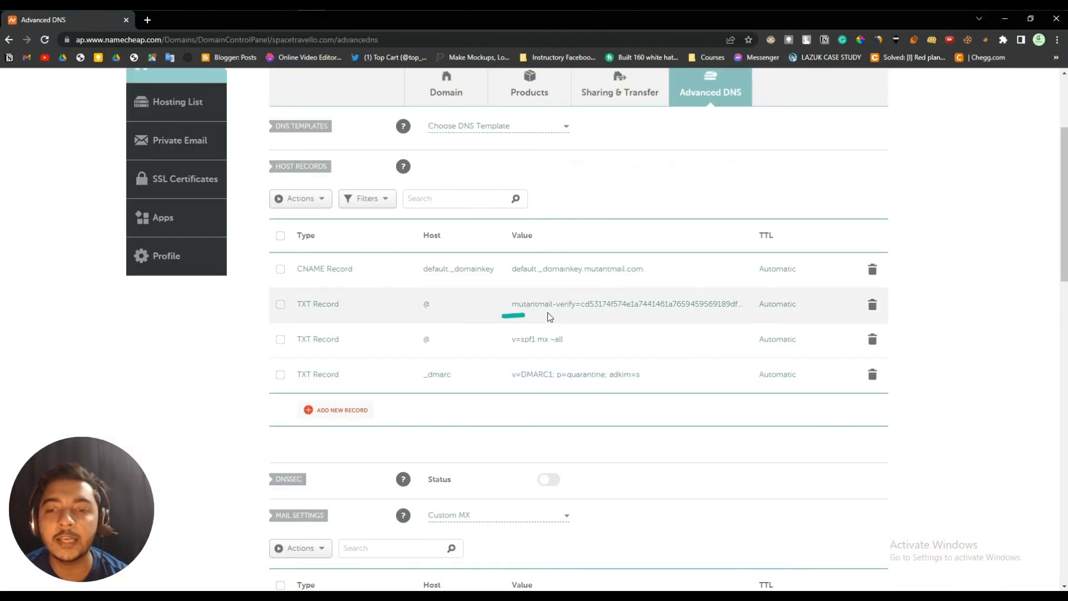
- Paste the copied rua value into the _dmarc TXT record's host field
{"action": "left_click", "coordinate": [439, 376]}
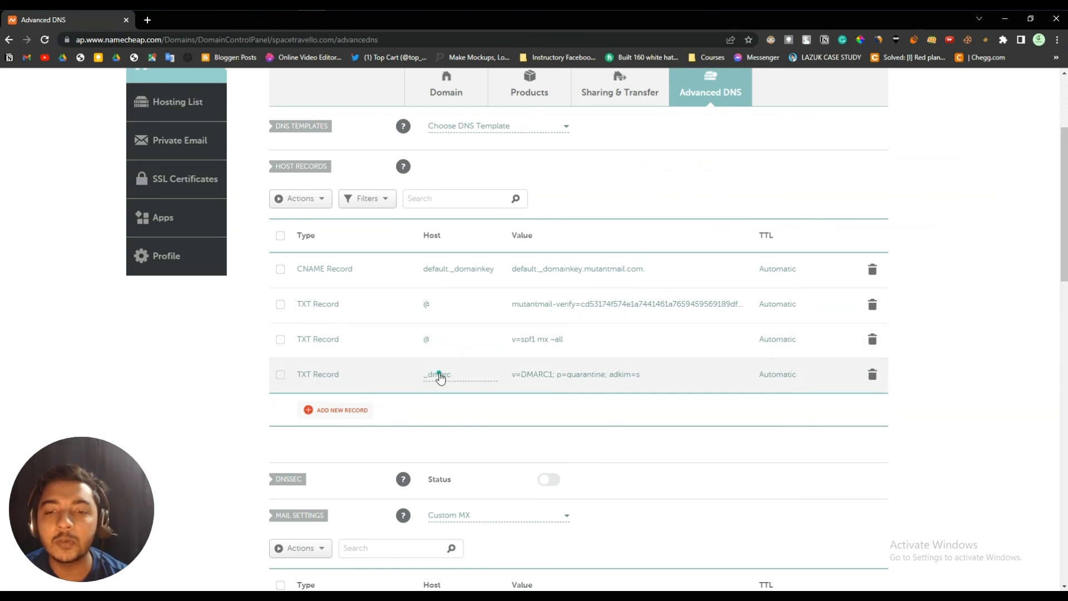
{"action": "double_click", "coordinate": [440, 374]}
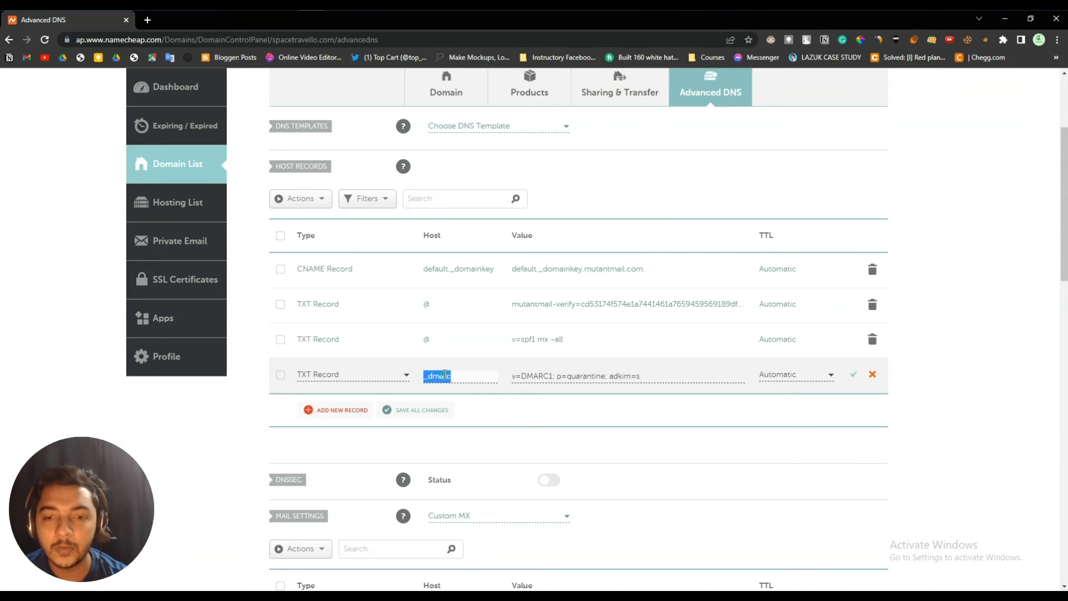
{"action": "key", "text": "ctrl+v"}
{"action": "left_click", "coordinate": [451, 356]}
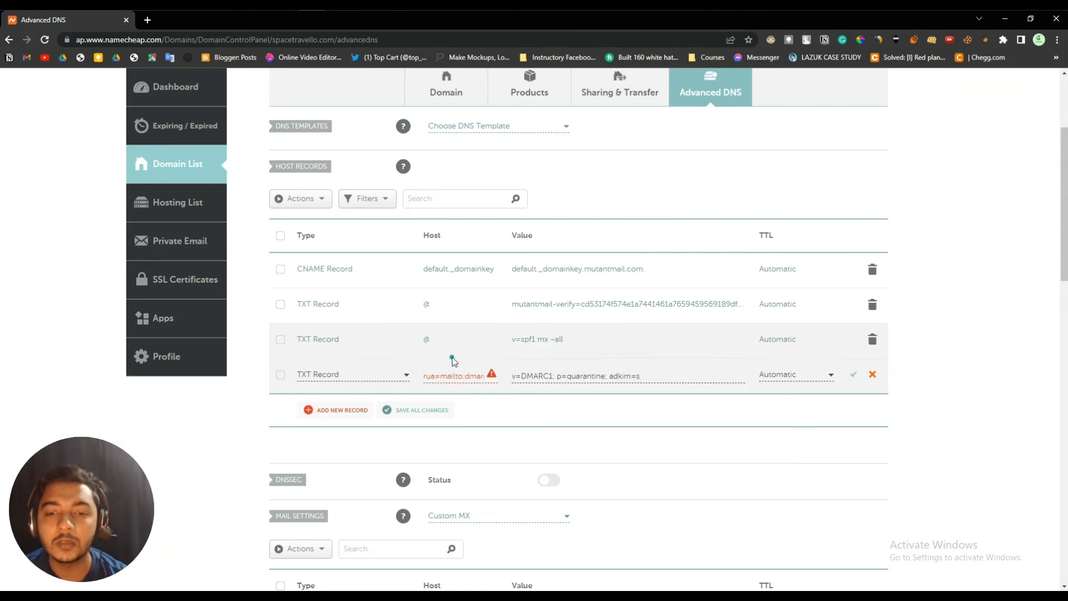
{"action": "left_click", "coordinate": [456, 378]}
{"action": "left_click_drag", "start_coordinate": [450, 377], "coordinate": [417, 384]}
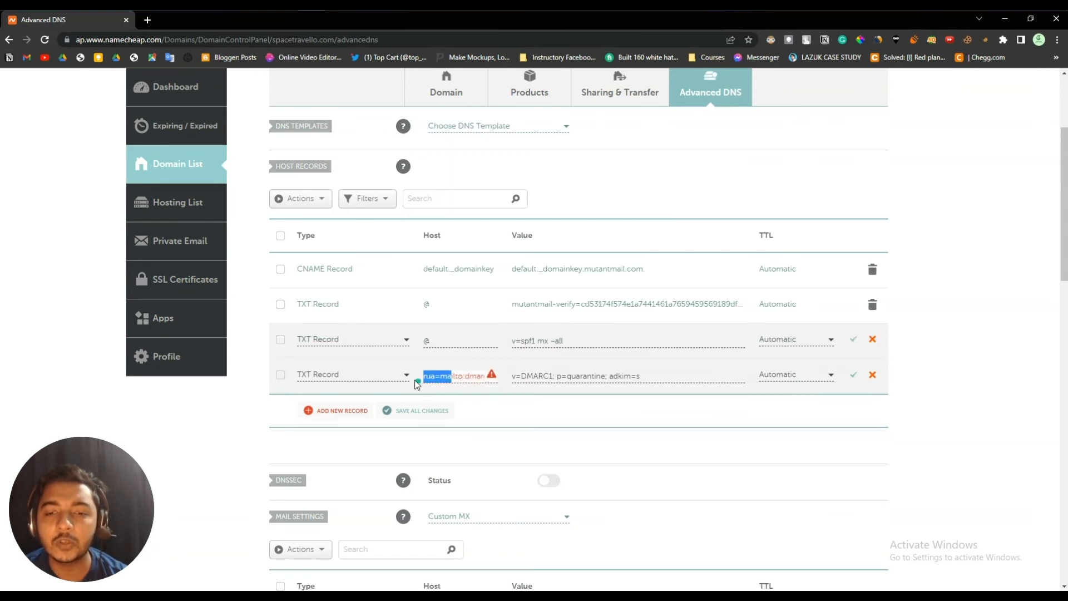
{"action": "left_click", "coordinate": [433, 376]}
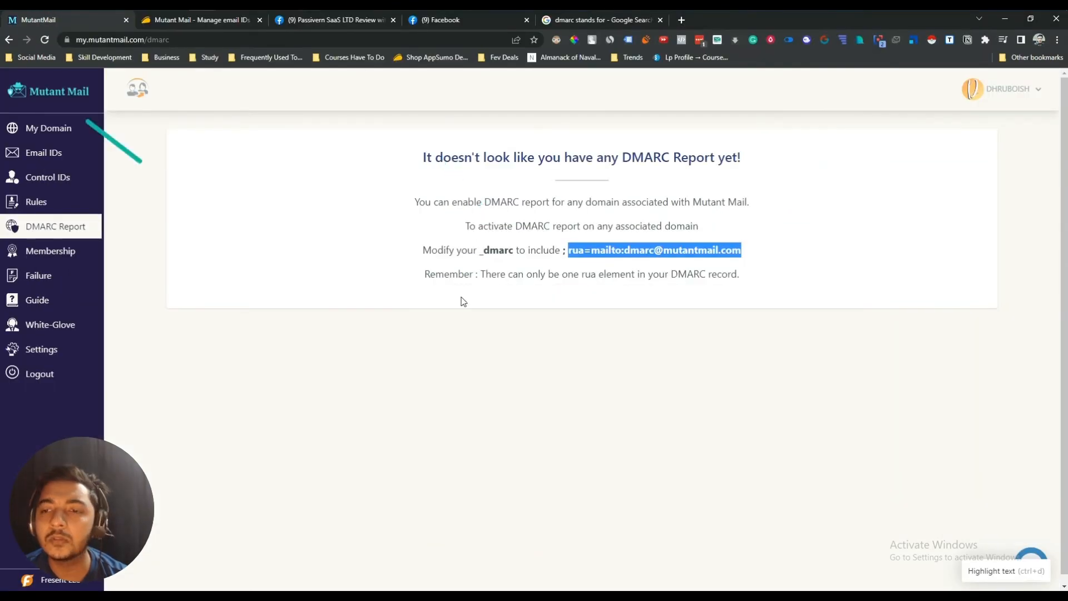
{"action": "key", "text": "alt+Tab"}
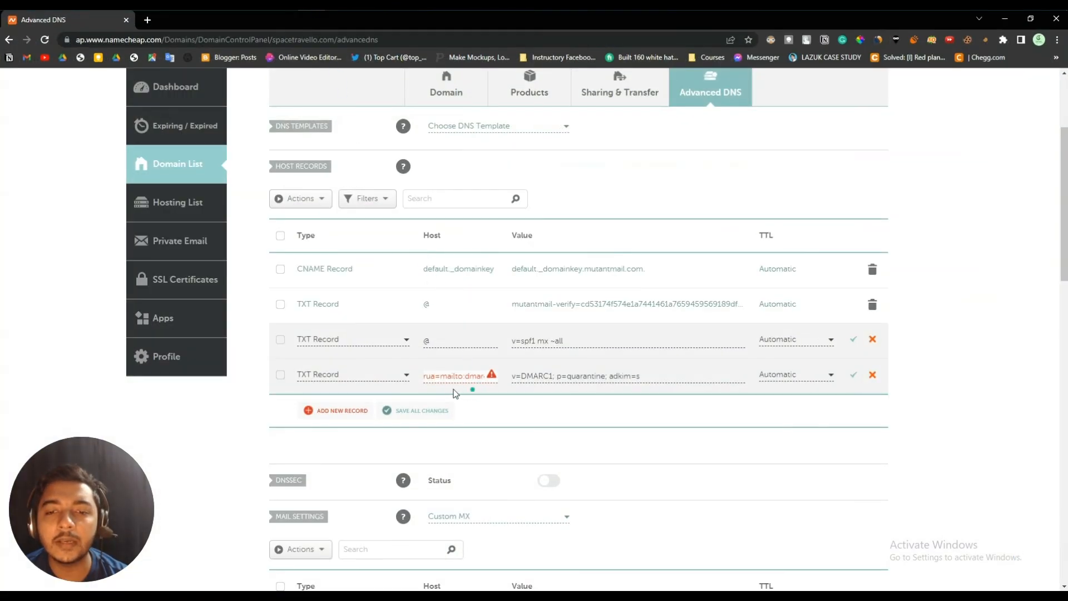
- Restore the host to _dmarc and save both the DMARC and SPF TXT records
{"action": "mouse_move", "coordinate": [449, 377]}
{"action": "left_mouse_down"}
{"action": "mouse_move", "coordinate": [467, 377]}
{"action": "mouse_move", "coordinate": [447, 376]}
{"action": "left_mouse_up"}
{"action": "left_click", "coordinate": [466, 377]}
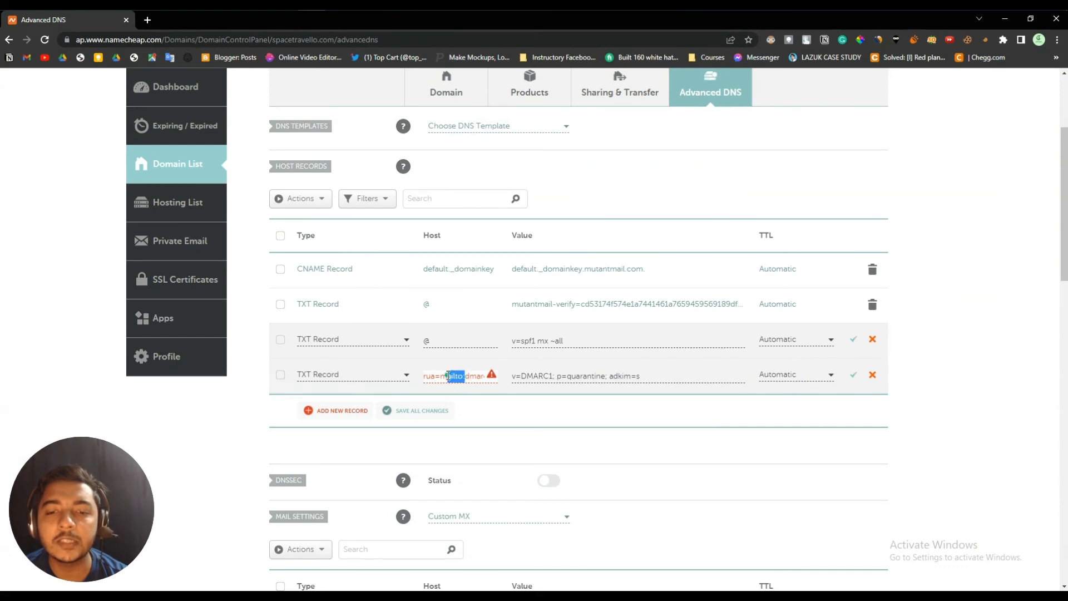
{"action": "left_click", "coordinate": [447, 376]}
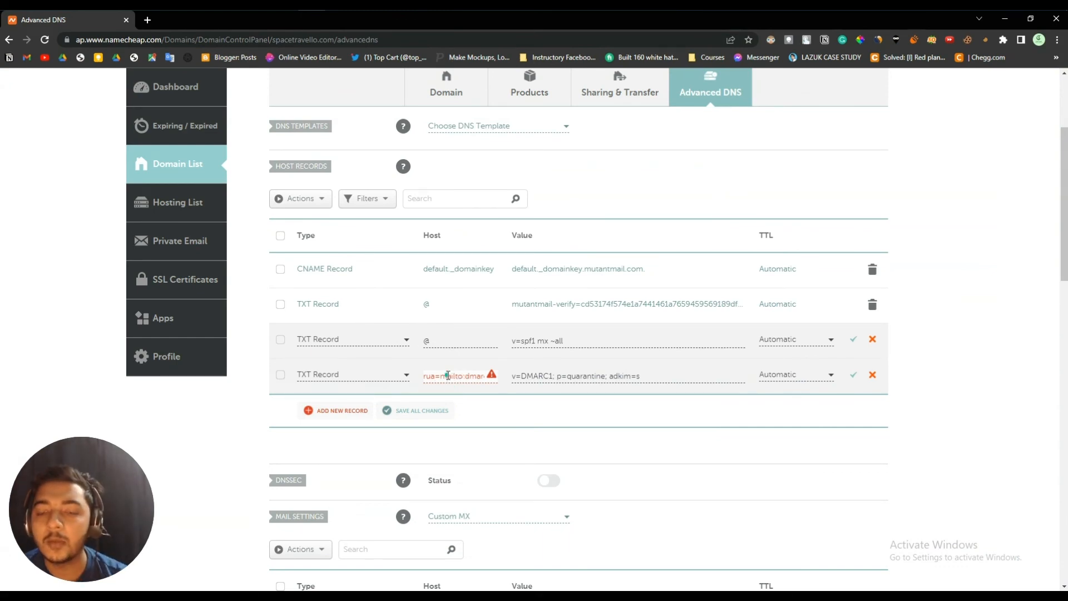
{"action": "key", "text": "ctrl+a"}
{"action": "type", "text": "_dmarc"}
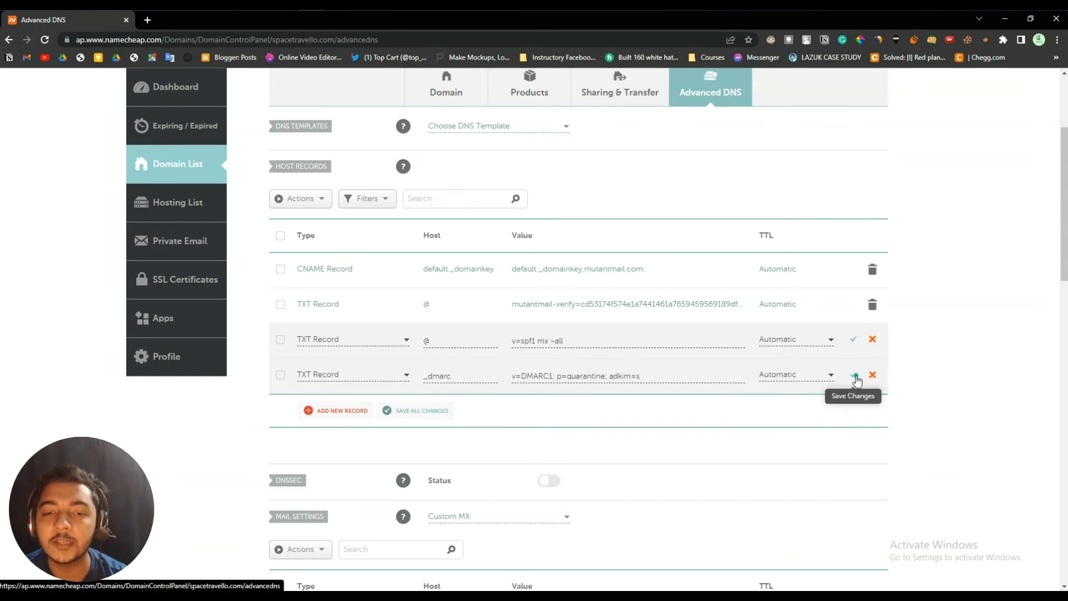
{"action": "left_click", "coordinate": [855, 376]}
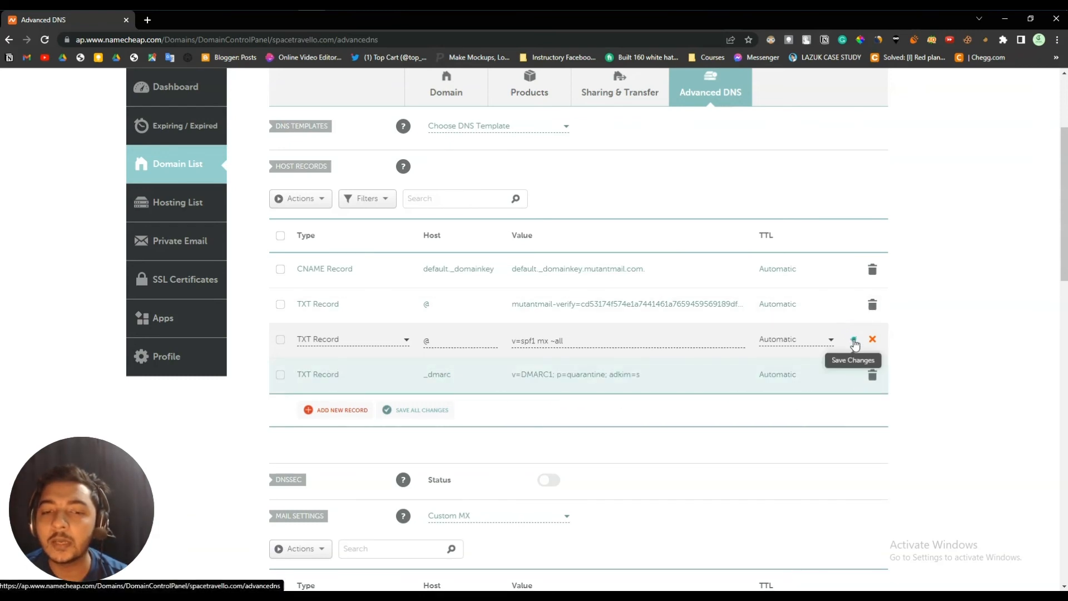
{"action": "left_click", "coordinate": [854, 340]}
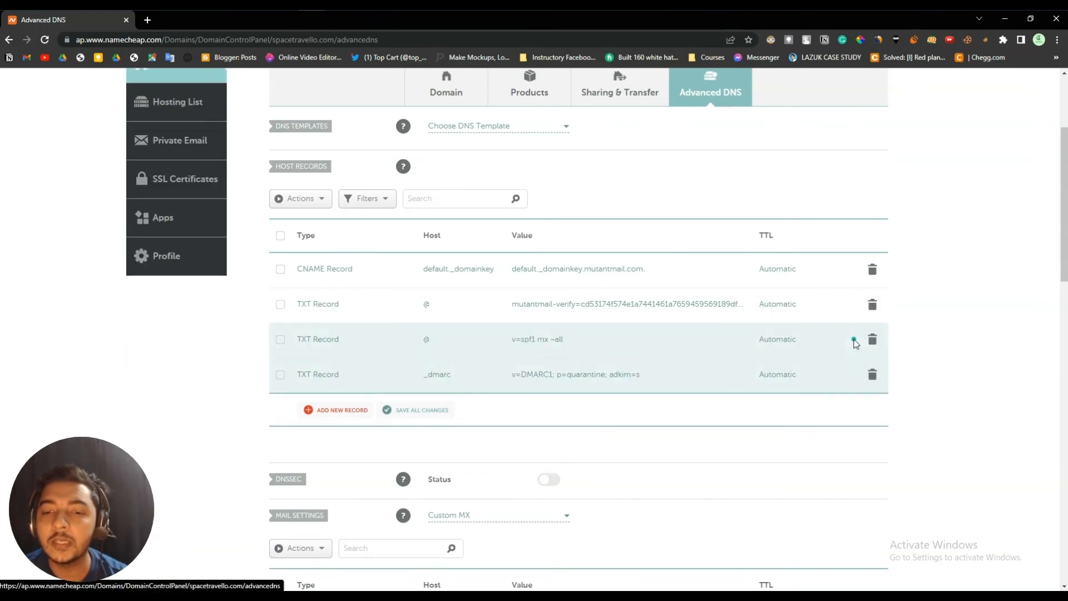
{"action": "left_click", "coordinate": [1002, 20]}
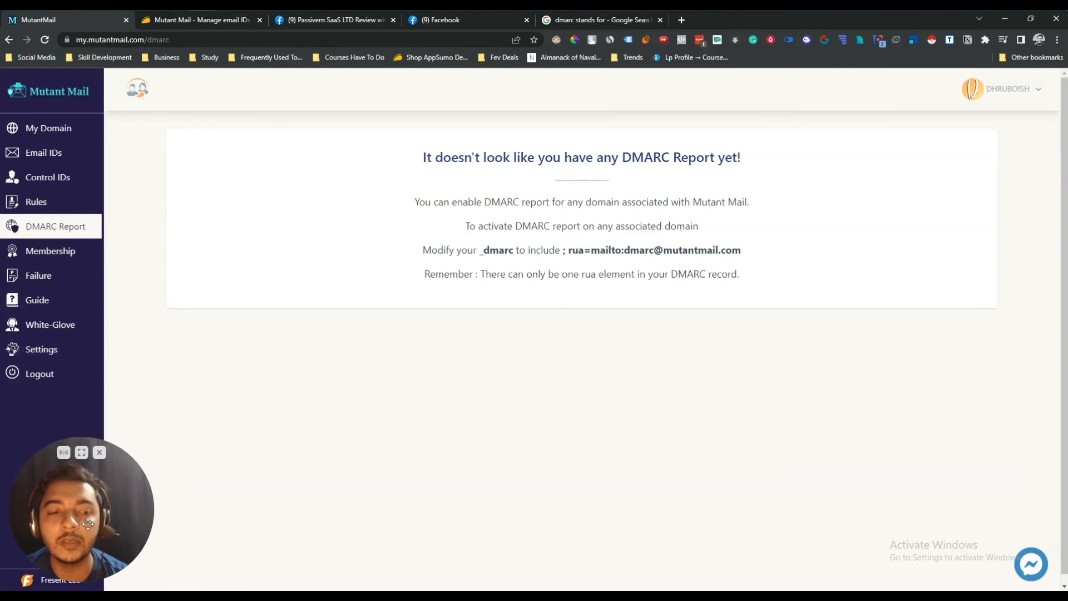
- Go to Mutant Mail's failed-deliveries page and read its explanation
{"action": "left_click_drag", "start_coordinate": [153, 524], "coordinate": [1018, 473]}
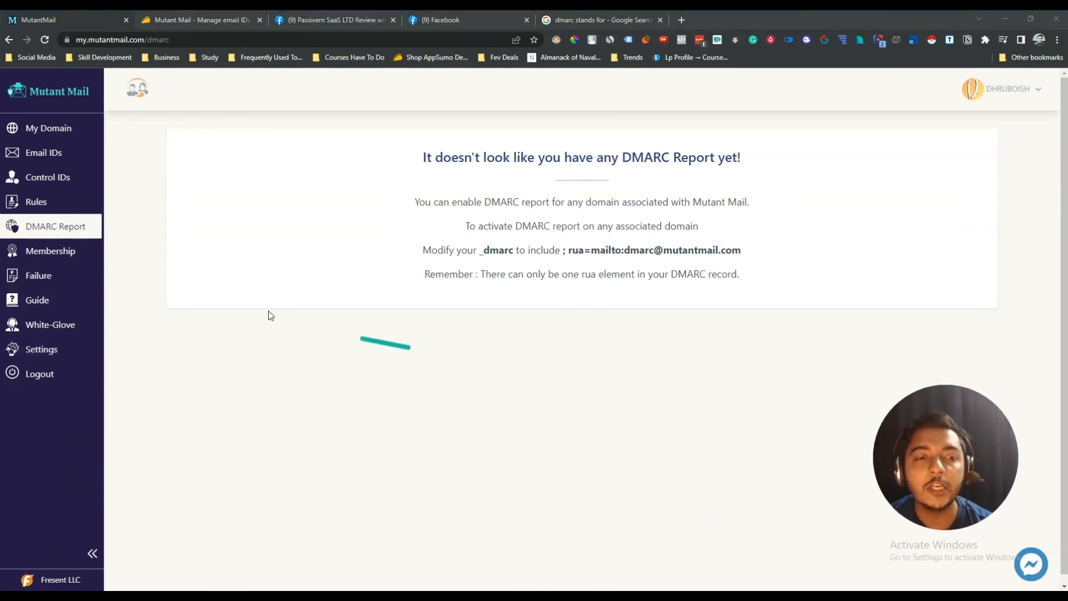
{"action": "left_click", "coordinate": [50, 284]}
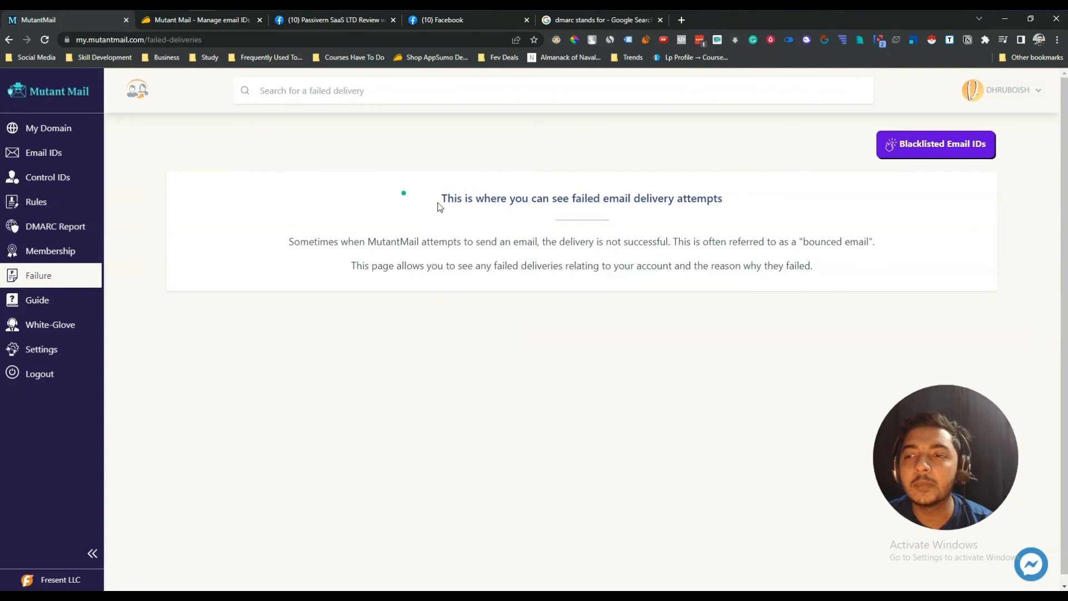
{"action": "left_click_drag", "start_coordinate": [440, 207], "coordinate": [699, 267]}
{"action": "left_click", "coordinate": [1015, 125]}
- Browse the blacklisted email IDs list, then close that window
{"action": "left_click", "coordinate": [946, 145]}
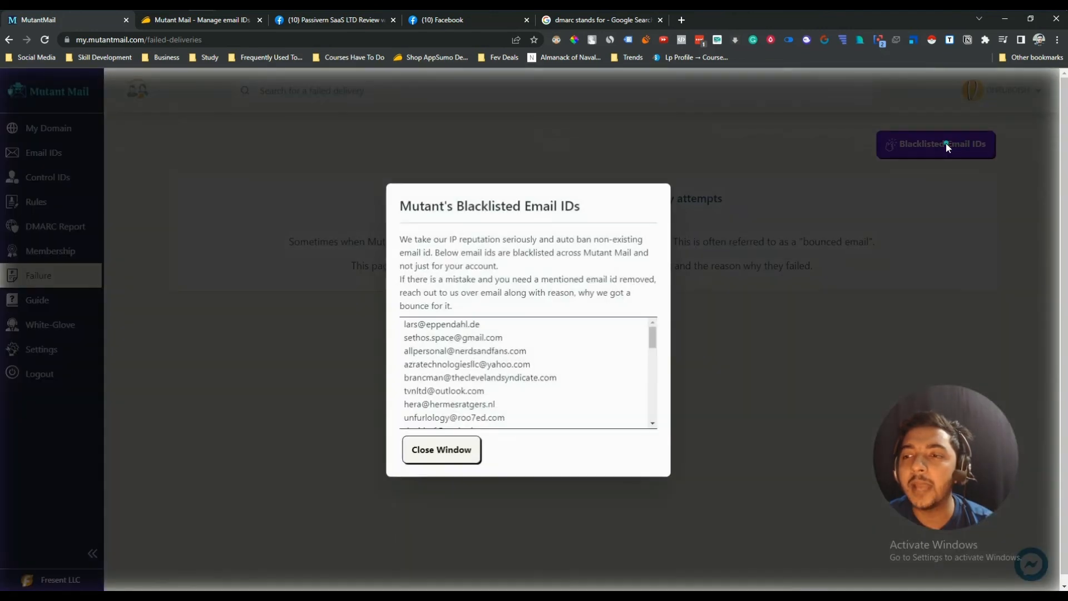
{"action": "scroll", "coordinate": [466, 336], "scroll_direction": "down", "scroll_amount": 6}
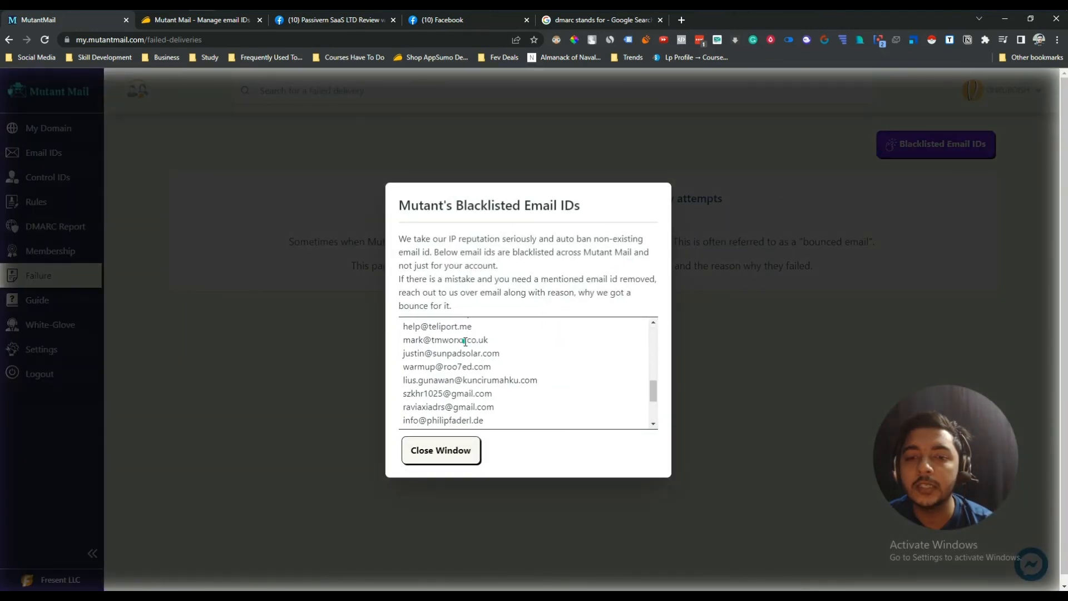
{"action": "scroll", "coordinate": [465, 342], "scroll_direction": "down", "scroll_amount": 3}
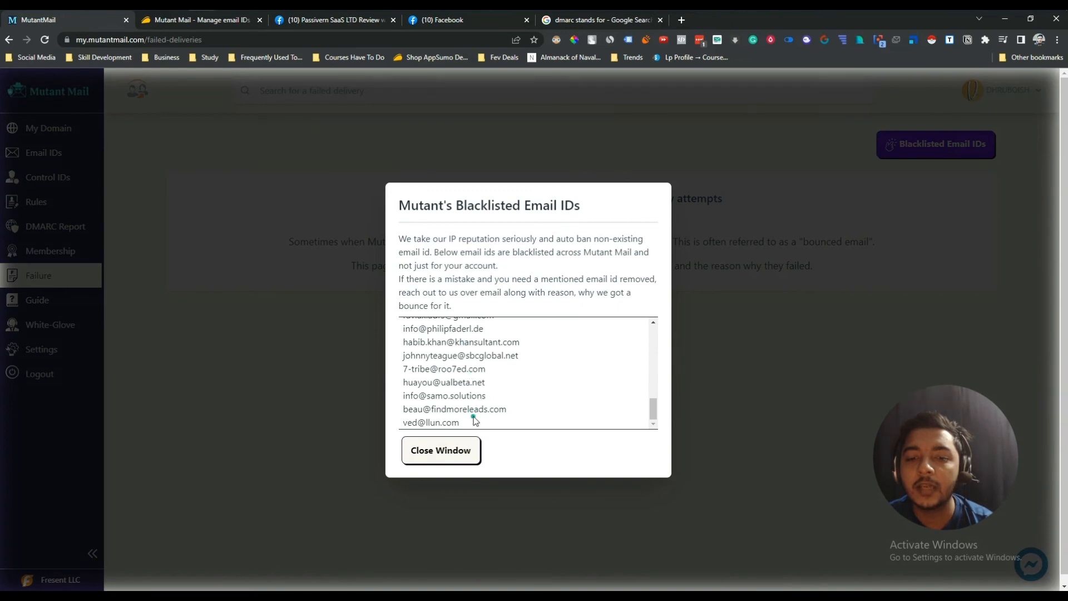
{"action": "scroll", "coordinate": [474, 406], "scroll_direction": "up", "scroll_amount": 10}
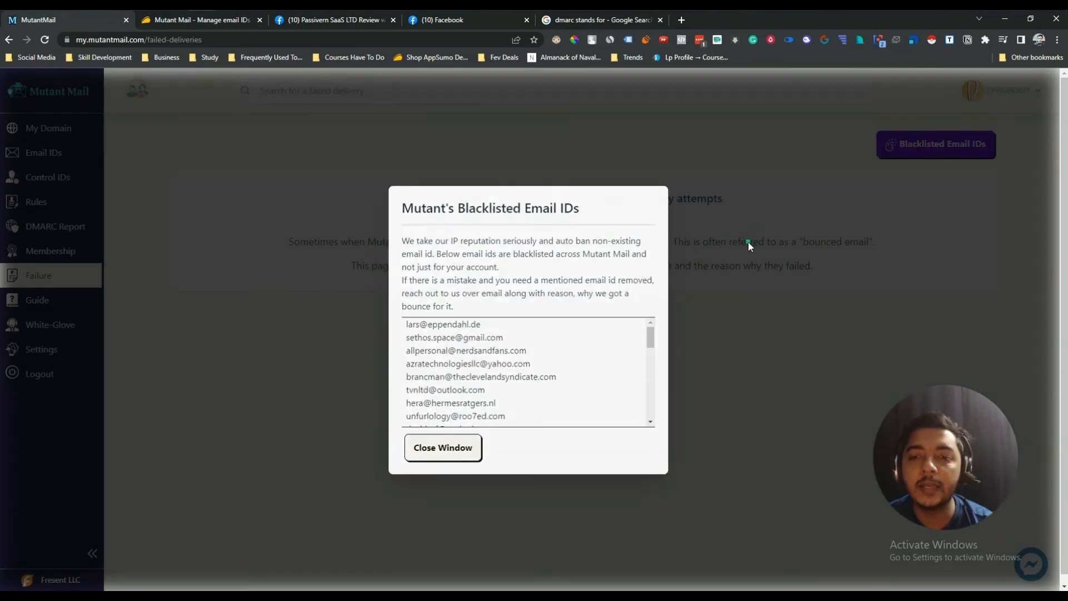
{"action": "left_click", "coordinate": [747, 241]}
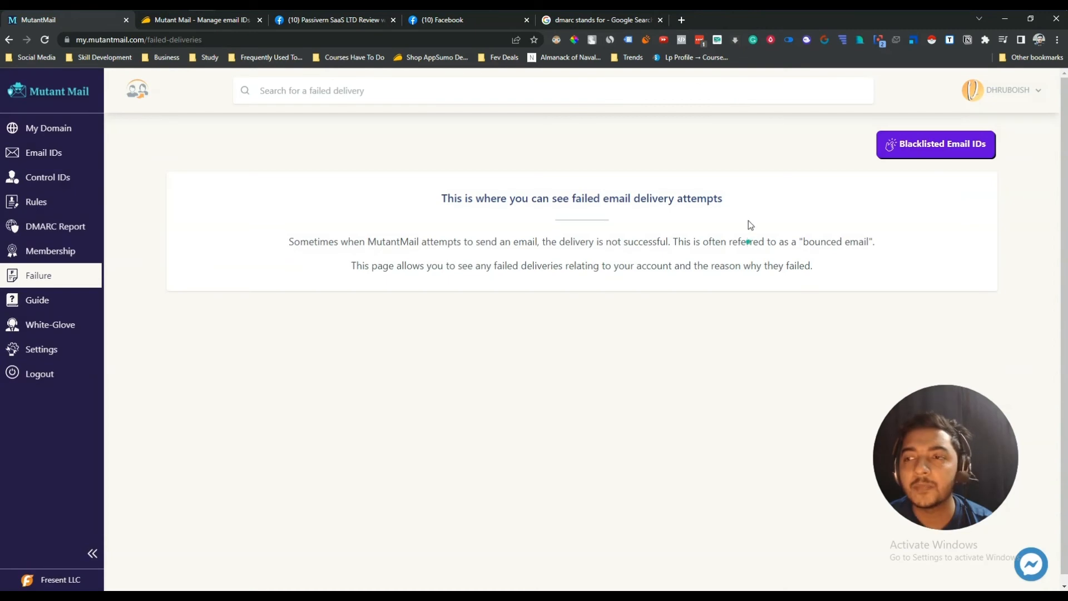
- Check spacetravello.com's status in the domains list, then switch to the AppSumo deal page
{"action": "left_click", "coordinate": [54, 139]}
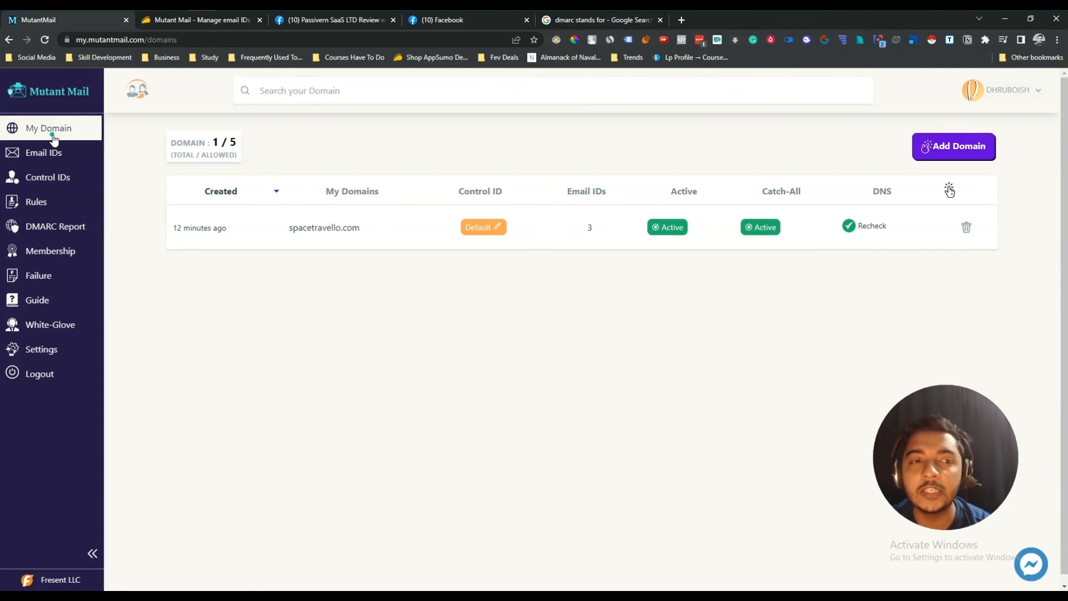
{"action": "left_click", "coordinate": [203, 21]}
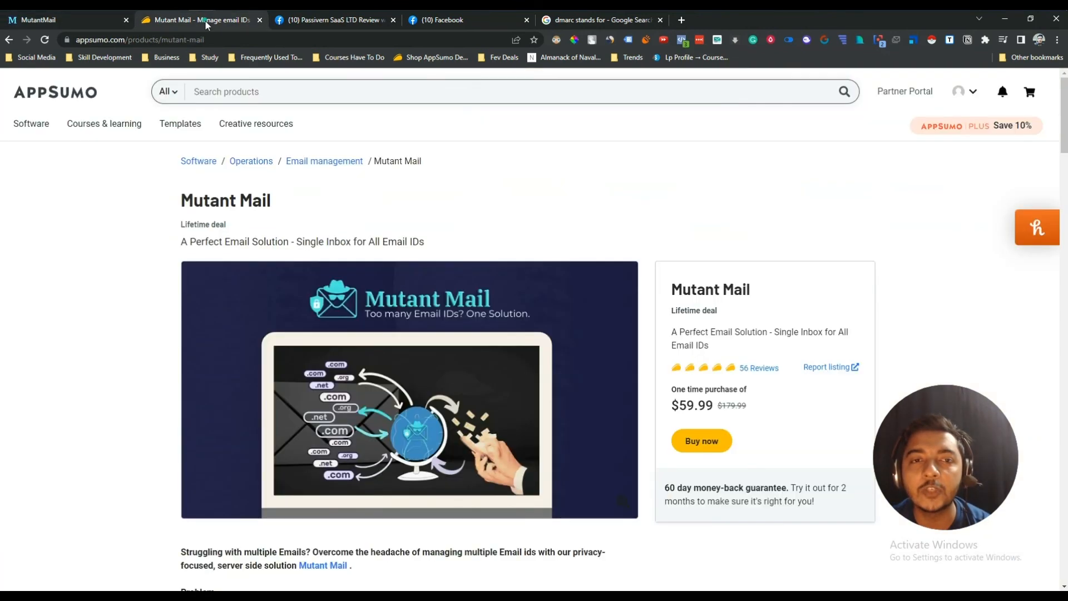
{"action": "left_click_drag", "start_coordinate": [182, 199], "coordinate": [275, 204]}
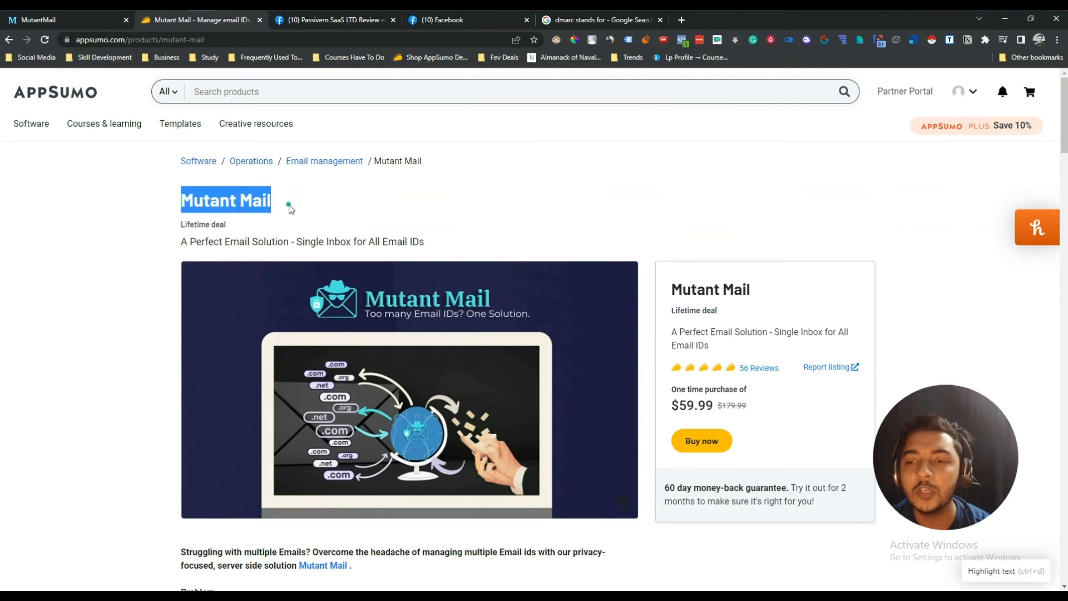
{"action": "scroll", "coordinate": [288, 205], "scroll_direction": "down", "scroll_amount": 6}
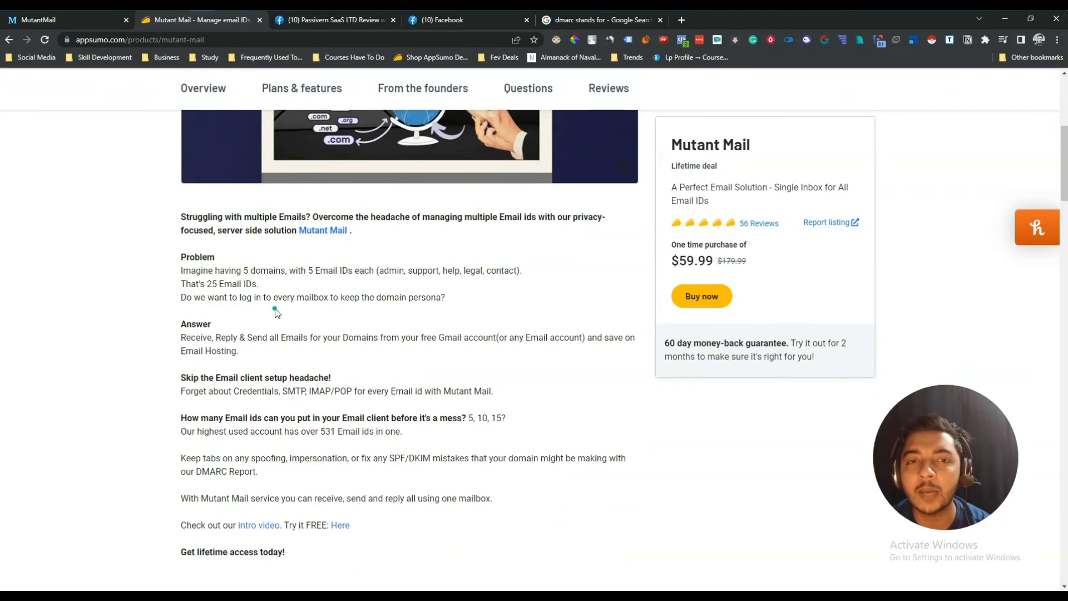
{"action": "scroll", "coordinate": [275, 312], "scroll_direction": "down", "scroll_amount": 6}
{"action": "scroll", "coordinate": [275, 312], "scroll_direction": "down", "scroll_amount": 12}
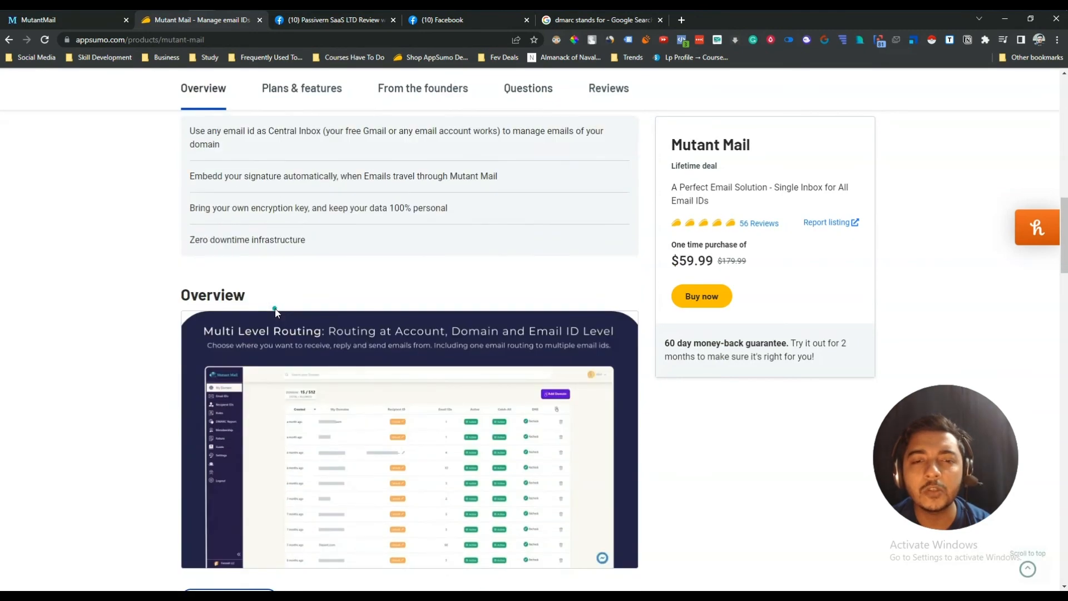
{"action": "scroll", "coordinate": [274, 312], "scroll_direction": "down", "scroll_amount": 8}
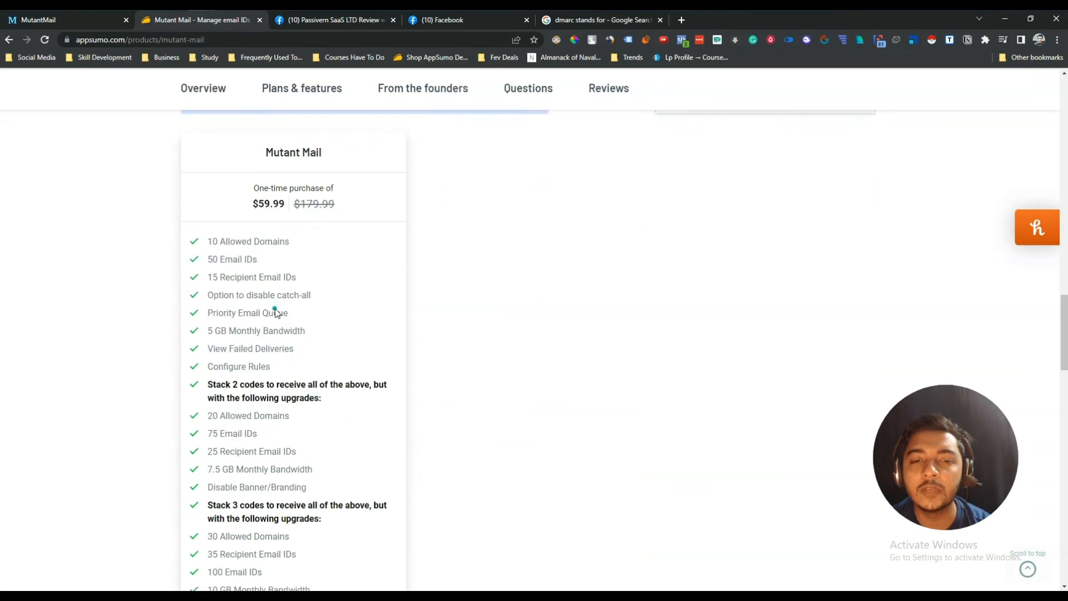
{"action": "scroll", "coordinate": [275, 311], "scroll_direction": "up", "scroll_amount": 6}
{"action": "scroll", "coordinate": [275, 311], "scroll_direction": "up", "scroll_amount": 1}
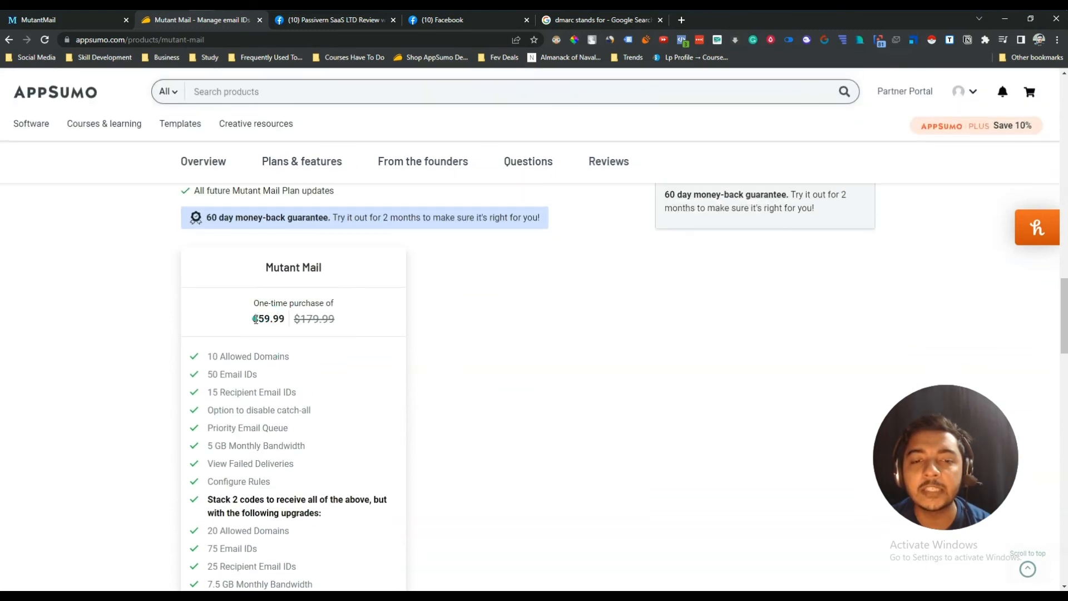
{"action": "left_click_drag", "start_coordinate": [253, 318], "coordinate": [285, 320]}
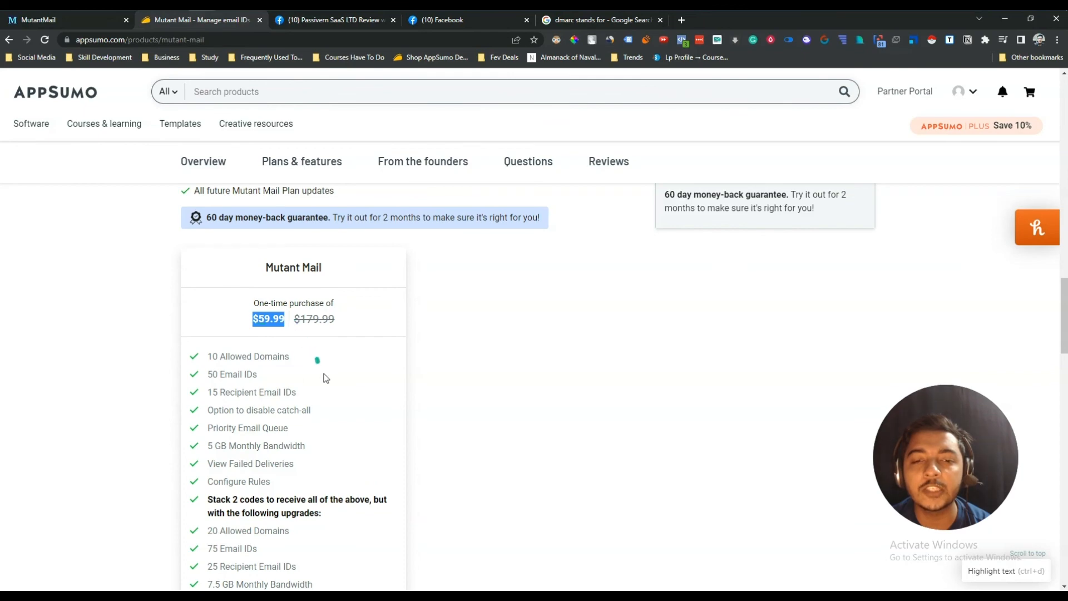
{"action": "middle_click", "coordinate": [341, 404]}
{"action": "scroll", "coordinate": [341, 404], "scroll_direction": "up", "scroll_amount": 10}
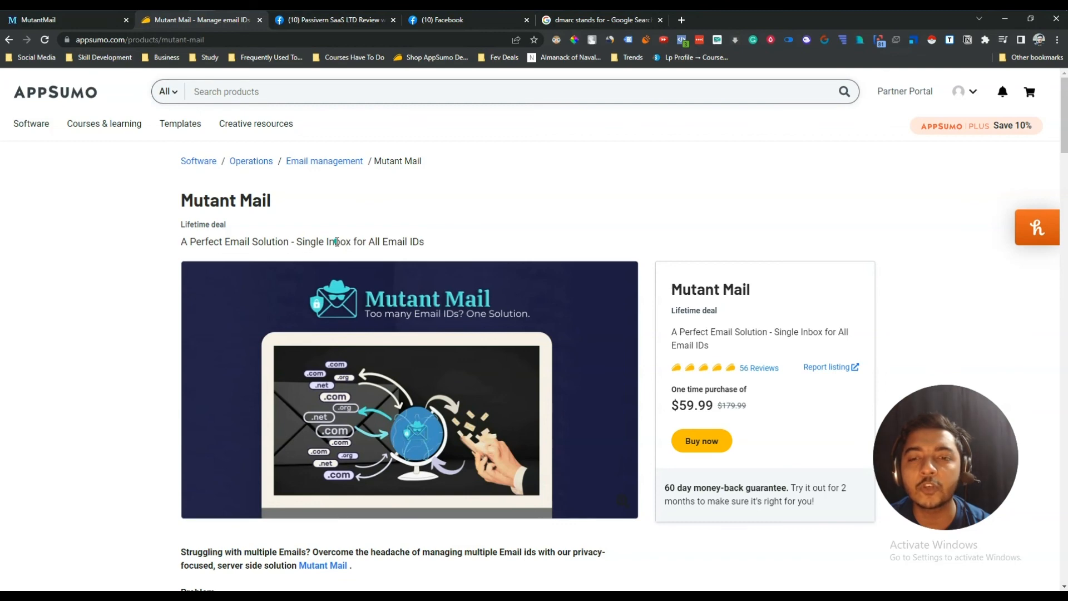
{"action": "left_click", "coordinate": [332, 22]}
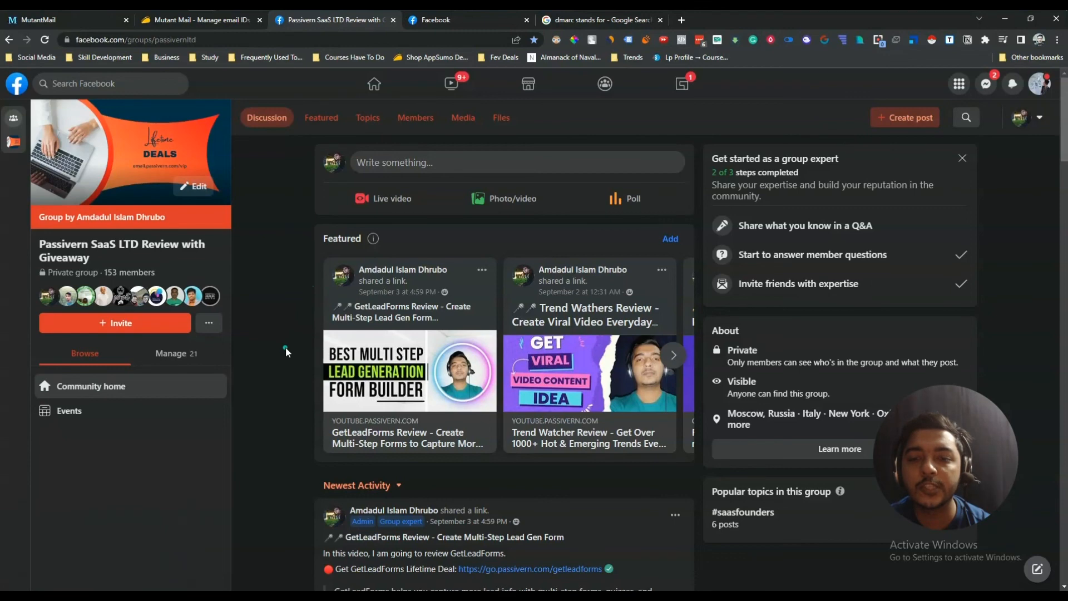
{"action": "left_click", "coordinate": [213, 25]}
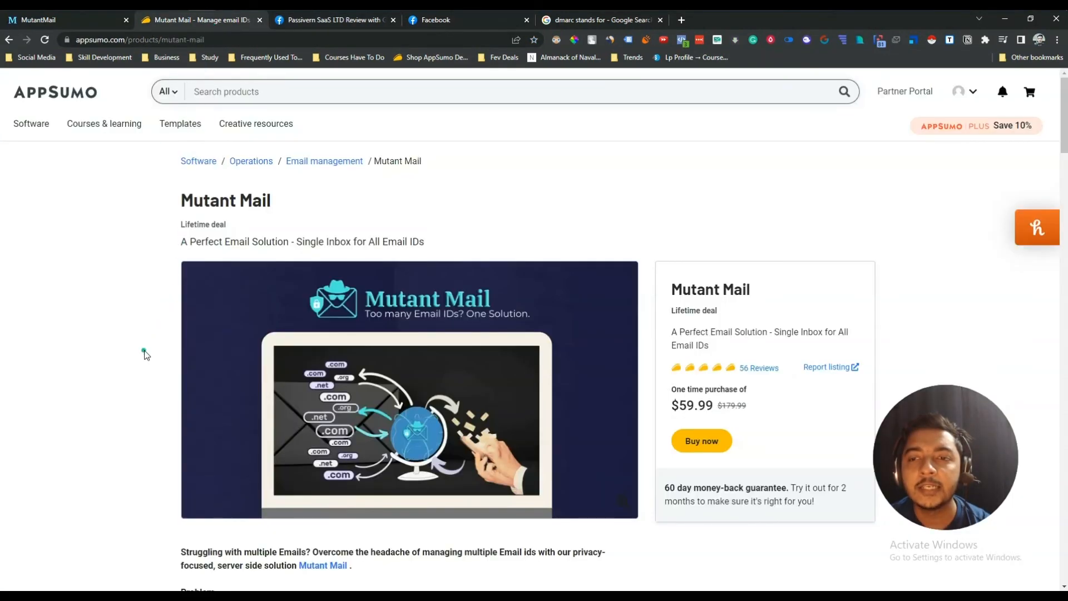